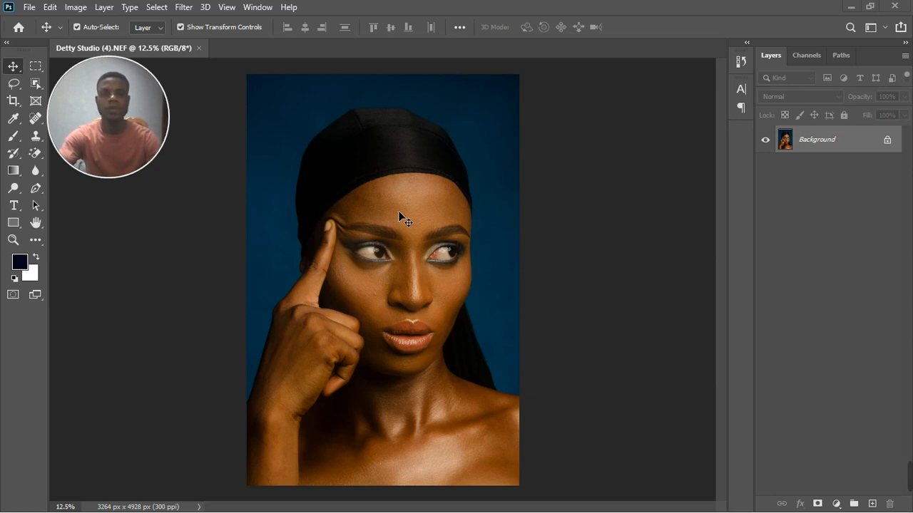
Step: Unlock the Background layer so it becomes the editable Layer 0
scroll(411, 273, "up", 1)
scroll(411, 275, "down", 1)
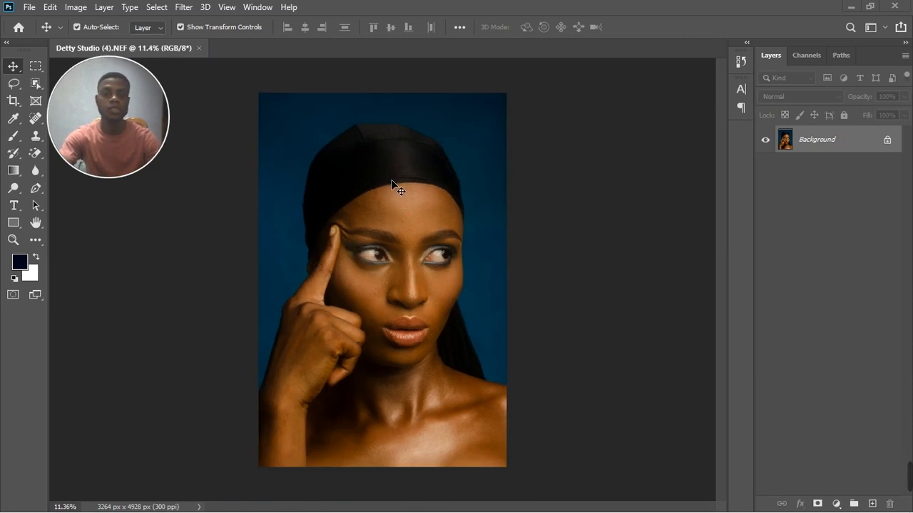
scroll(393, 239, "up", 10)
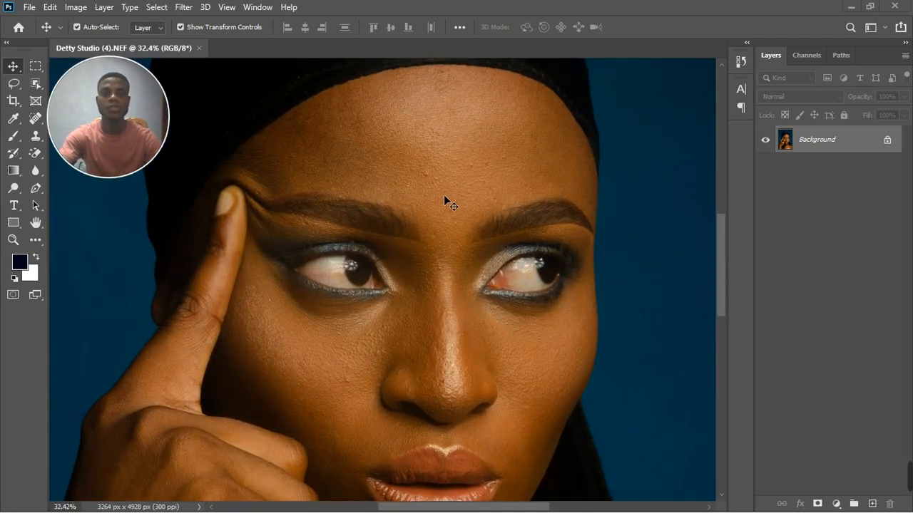
scroll(445, 192, "up", 2)
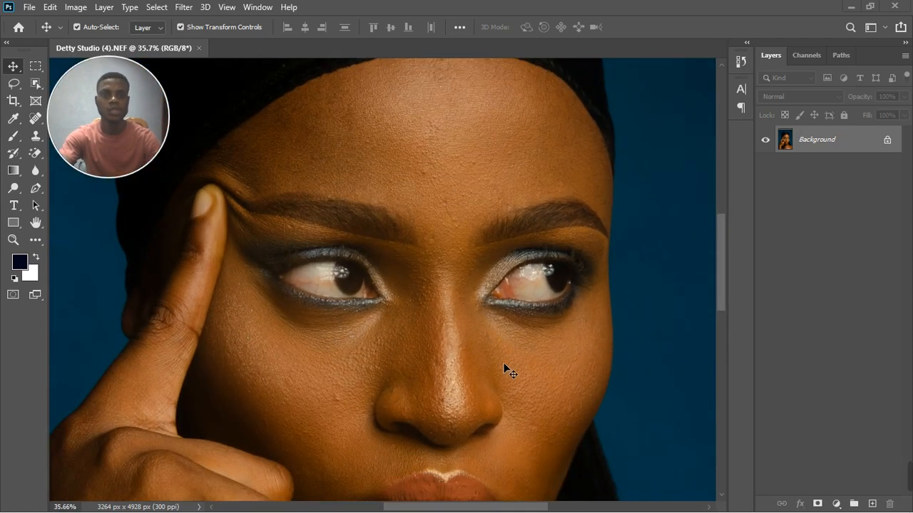
scroll(506, 364, "down", 5)
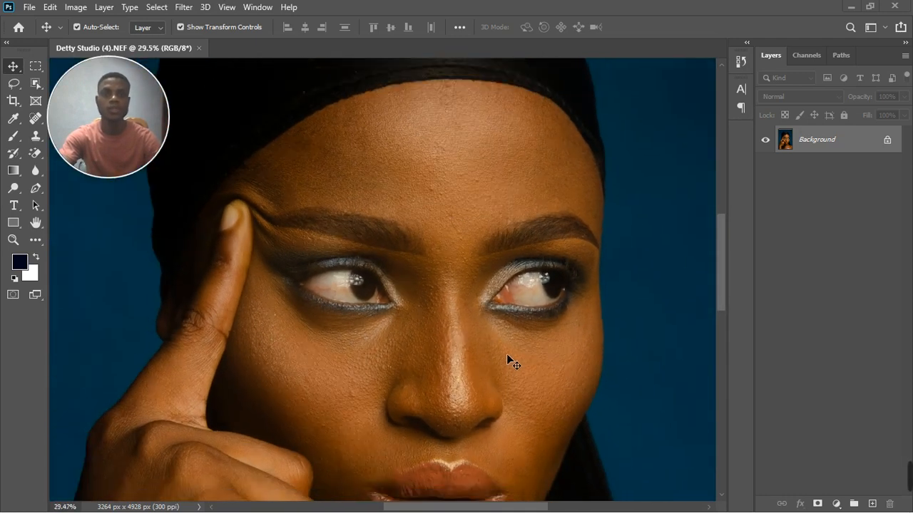
scroll(467, 329, "down", 2)
scroll(525, 276, "up", 5)
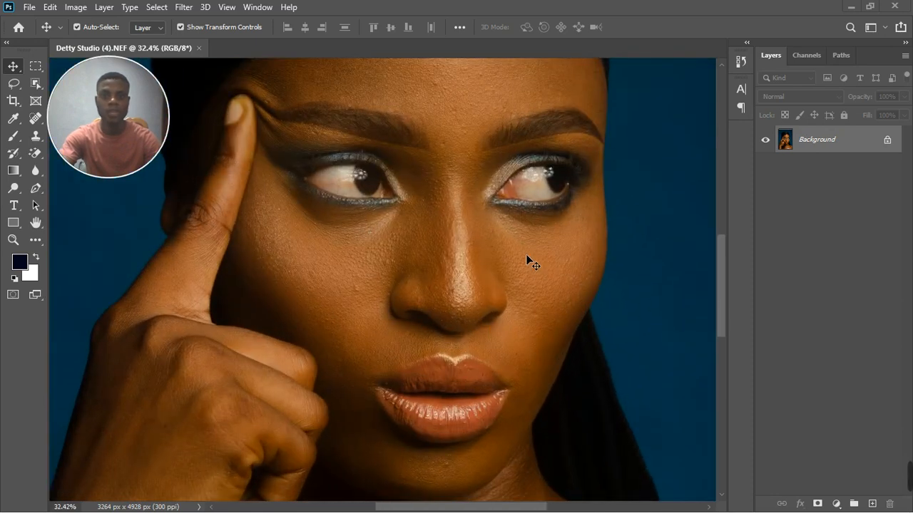
scroll(525, 254, "down", 3)
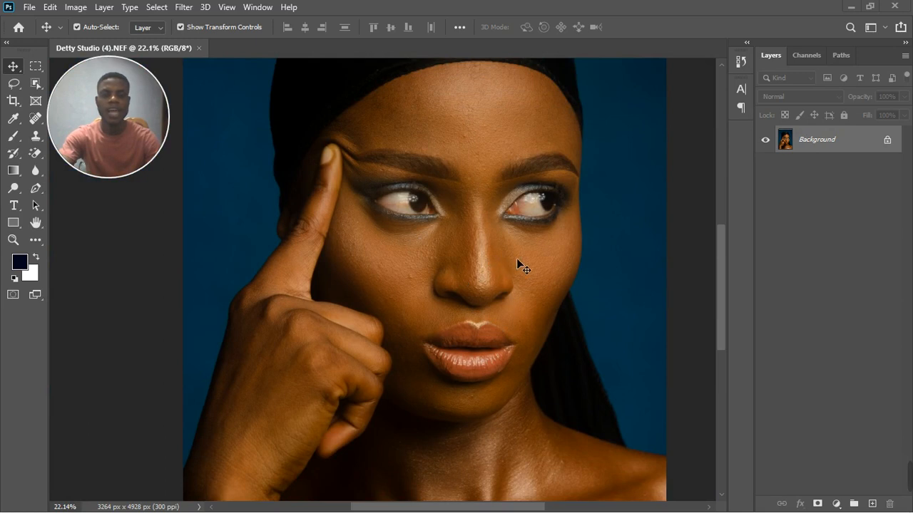
scroll(517, 262, "down", 2)
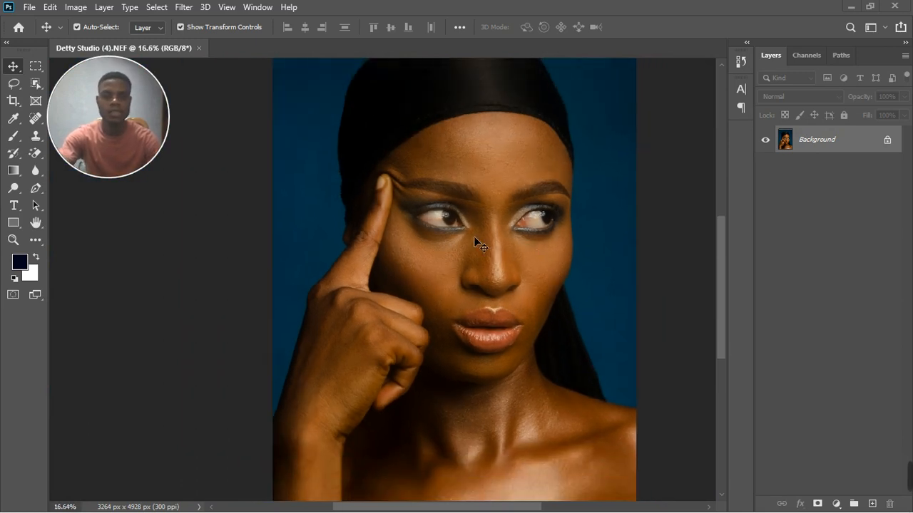
scroll(367, 294, "up", 9)
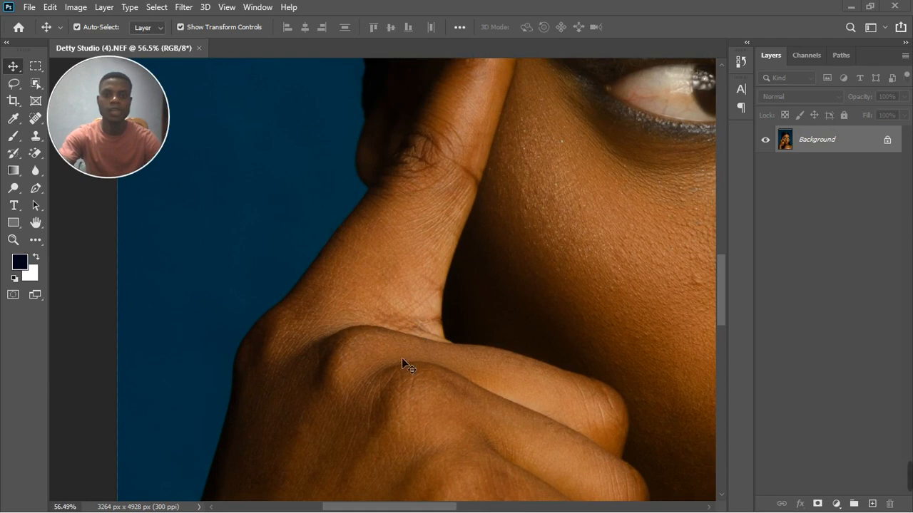
scroll(310, 326, "down", 4)
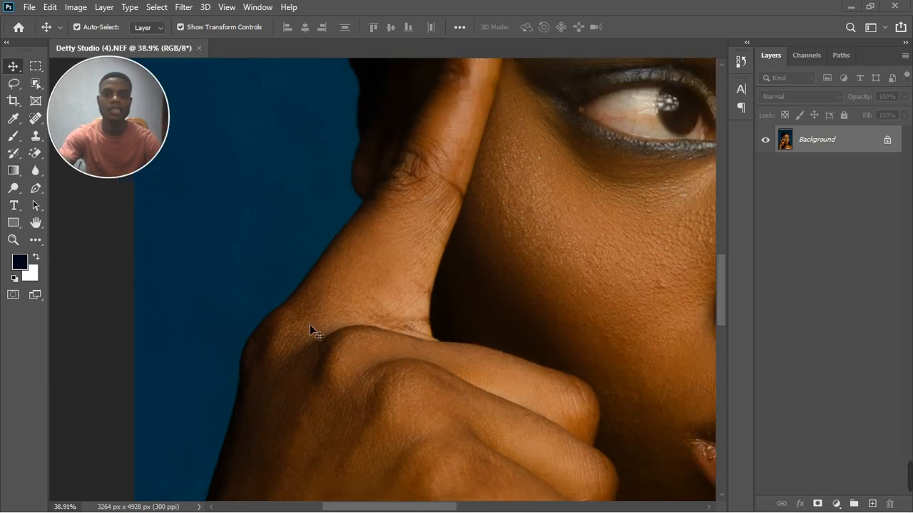
scroll(574, 321, "down", 1)
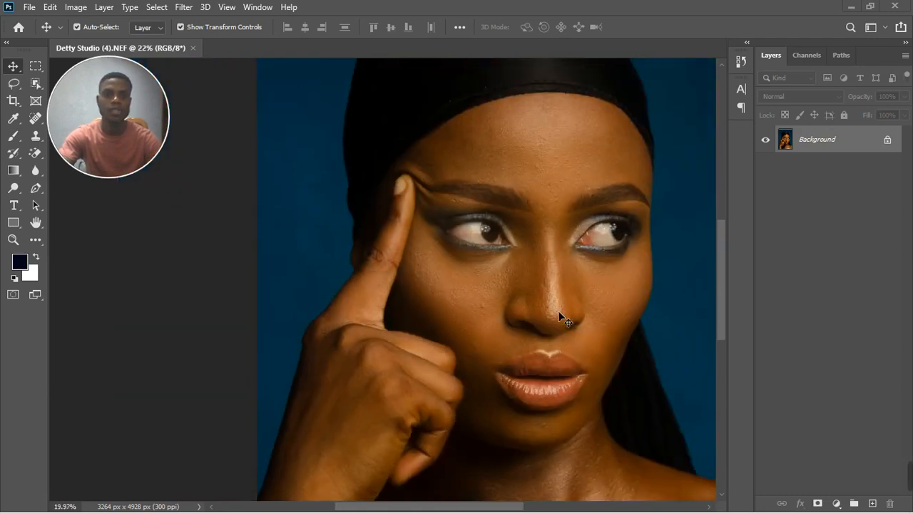
scroll(569, 395, "up", 3)
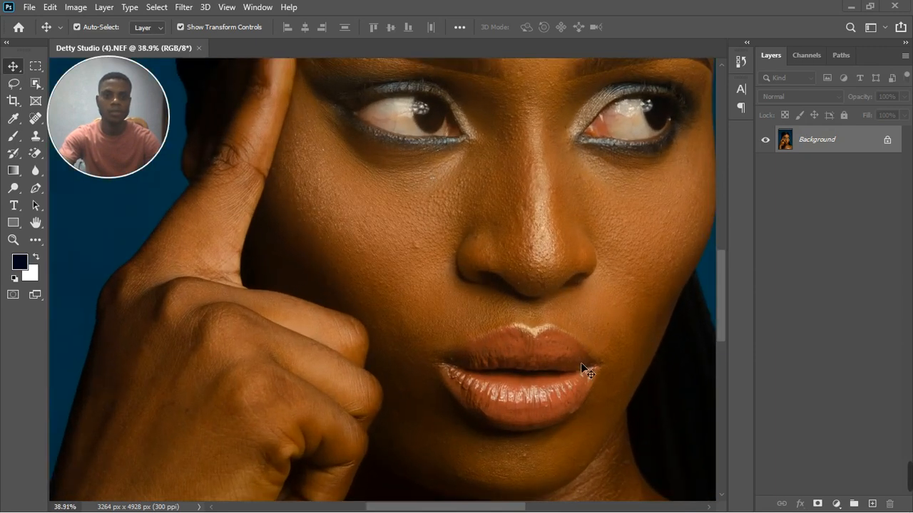
scroll(482, 268, "down", 4)
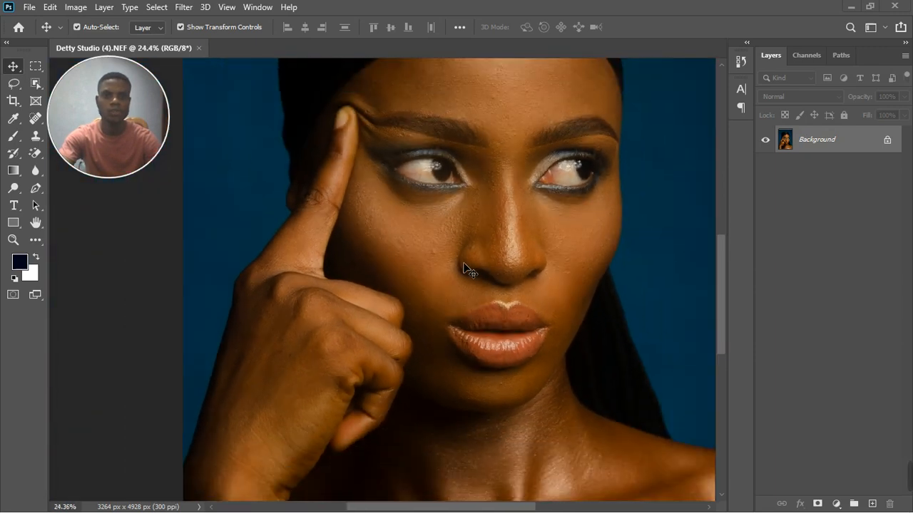
scroll(485, 265, "down", 2)
scroll(363, 354, "up", 1)
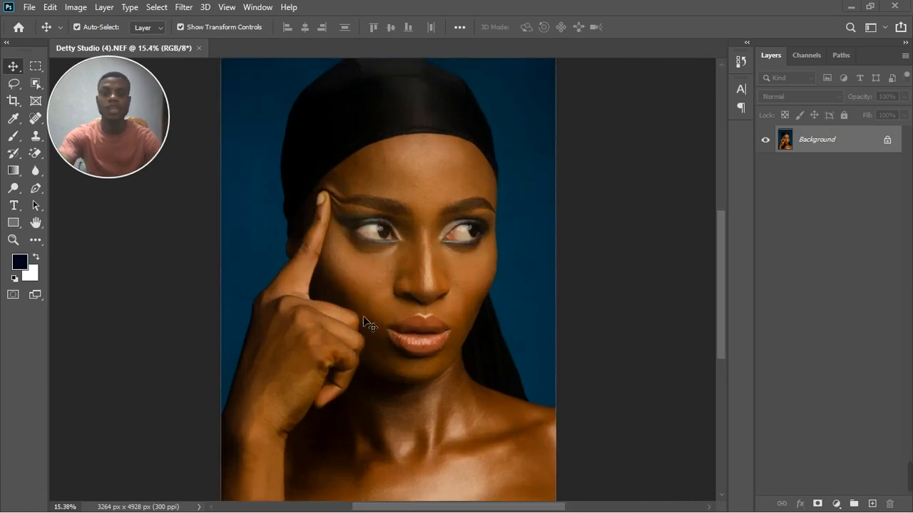
scroll(421, 264, "down", 1)
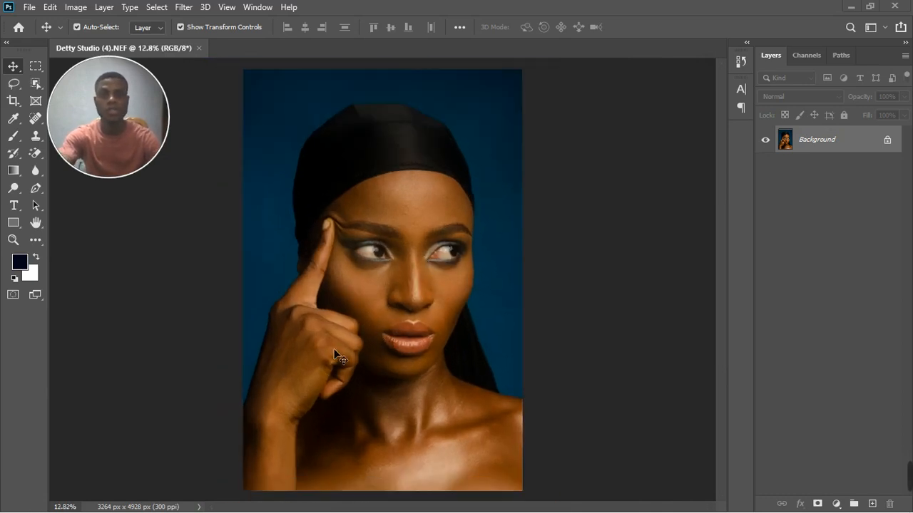
left_click(889, 141)
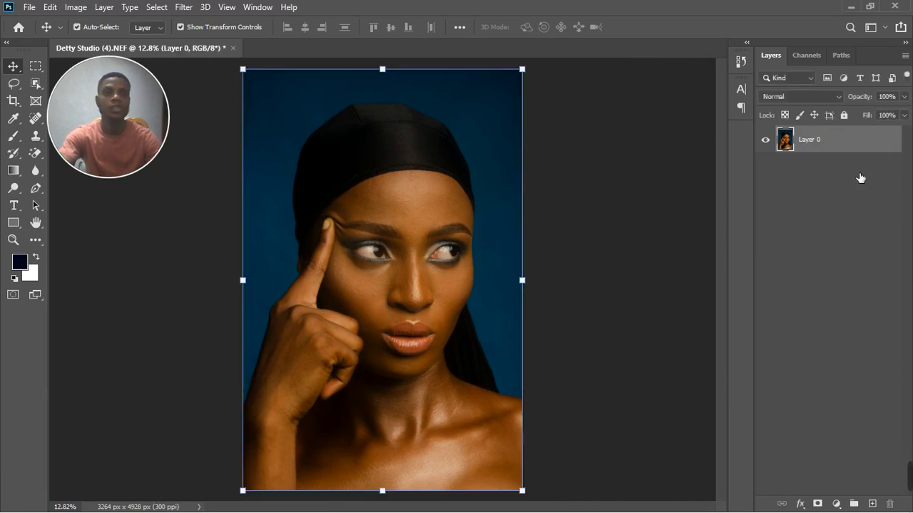
Step: Add a Hue/Saturation adjustment layer and lower the Yellows saturation
left_click(837, 505)
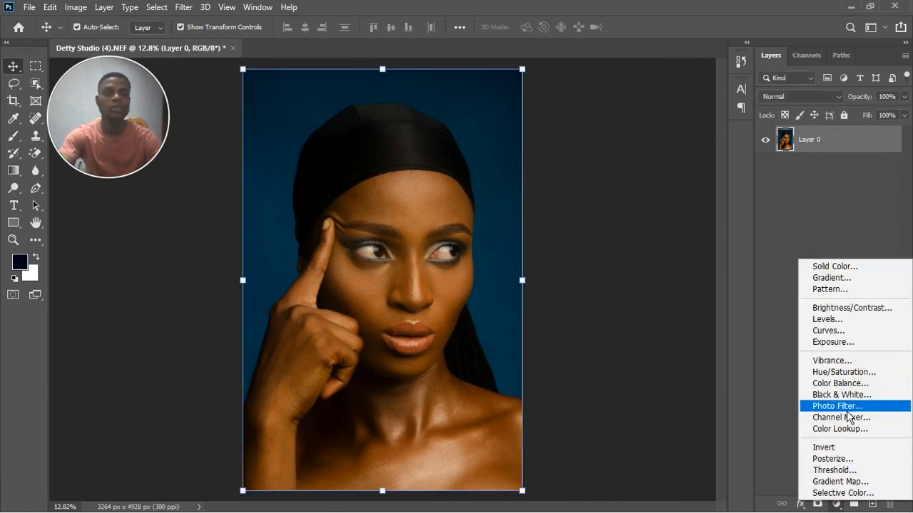
left_click(845, 371)
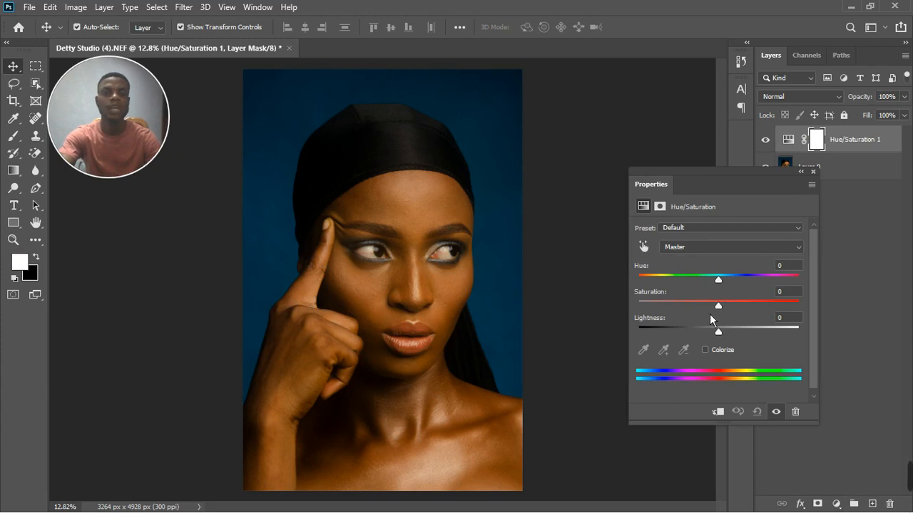
left_click(726, 248)
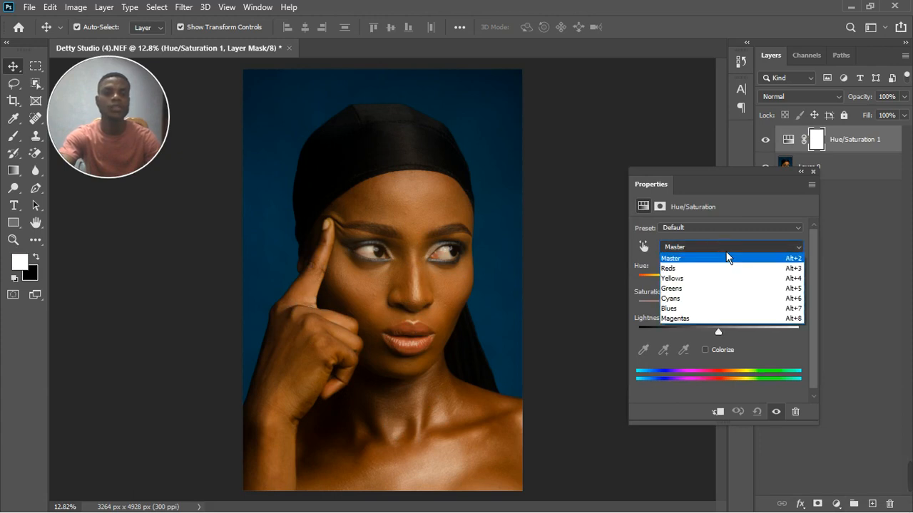
left_click(706, 278)
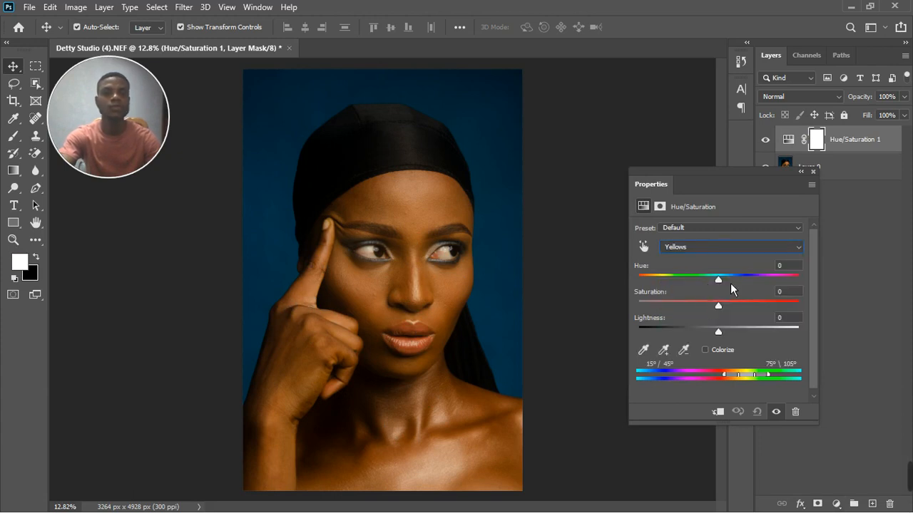
left_click_drag(723, 313, 705, 313)
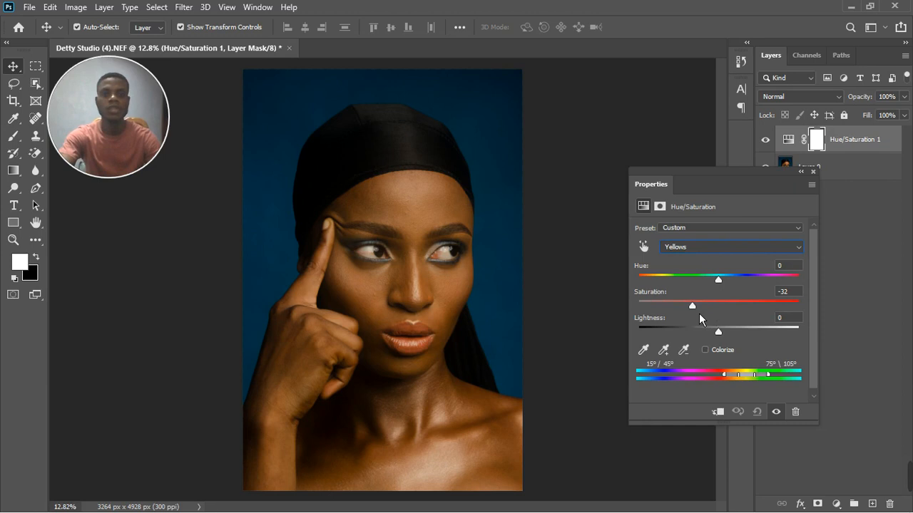
Step: Desaturate the Reds to -22, then restore a little Yellows saturation
left_click(710, 247)
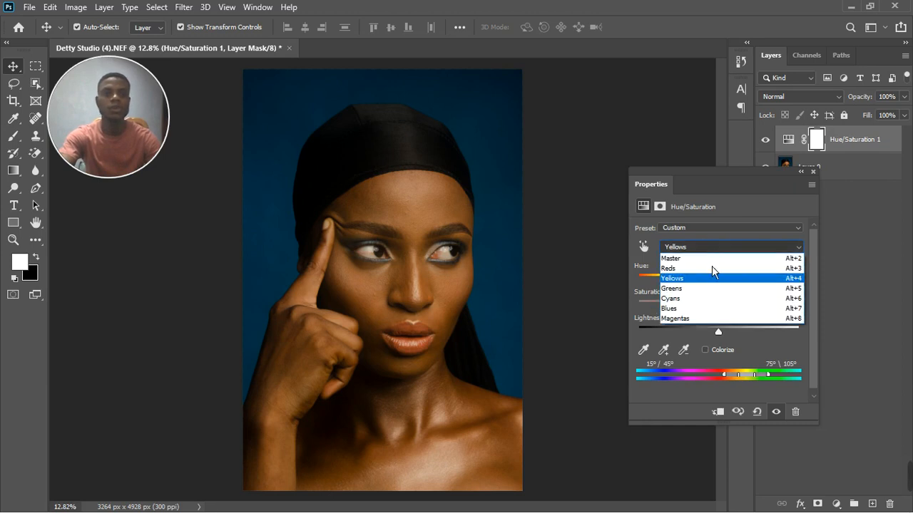
left_click(710, 271)
left_click_drag(724, 314, 707, 314)
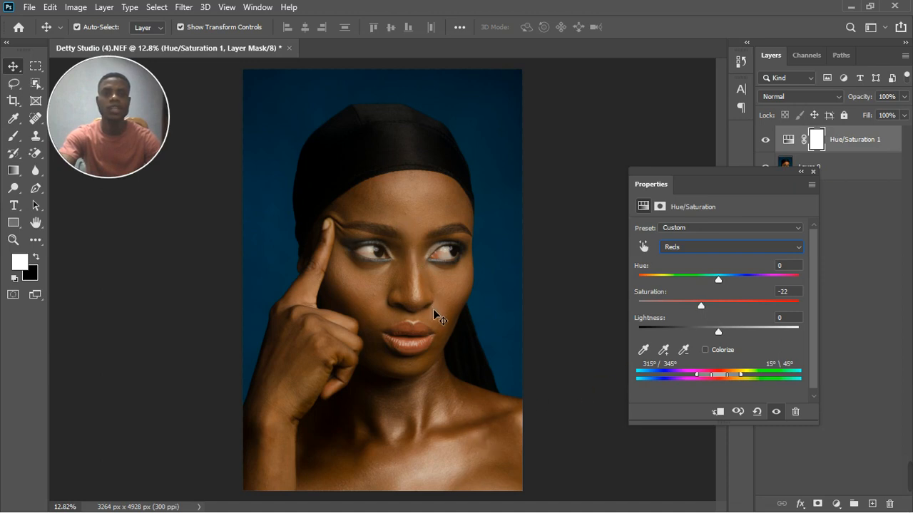
left_click(715, 247)
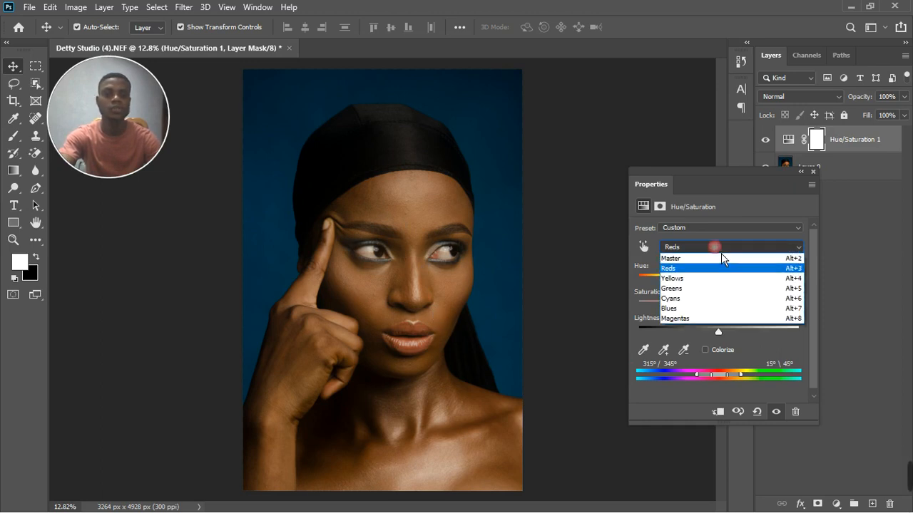
left_click(706, 278)
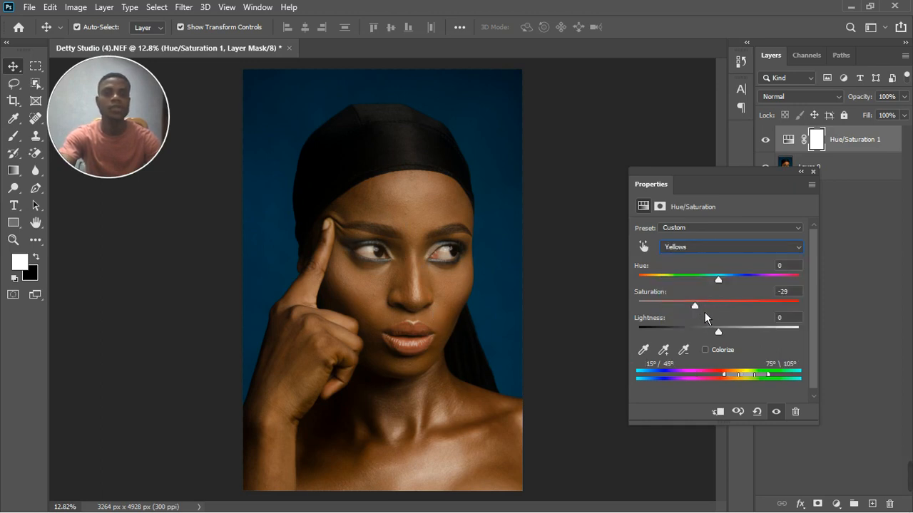
left_click_drag(704, 312, 711, 310)
Step: Raise the Reds saturation slightly, to about -17
left_click(710, 255)
left_click(709, 280)
left_click(708, 255)
left_click(711, 271)
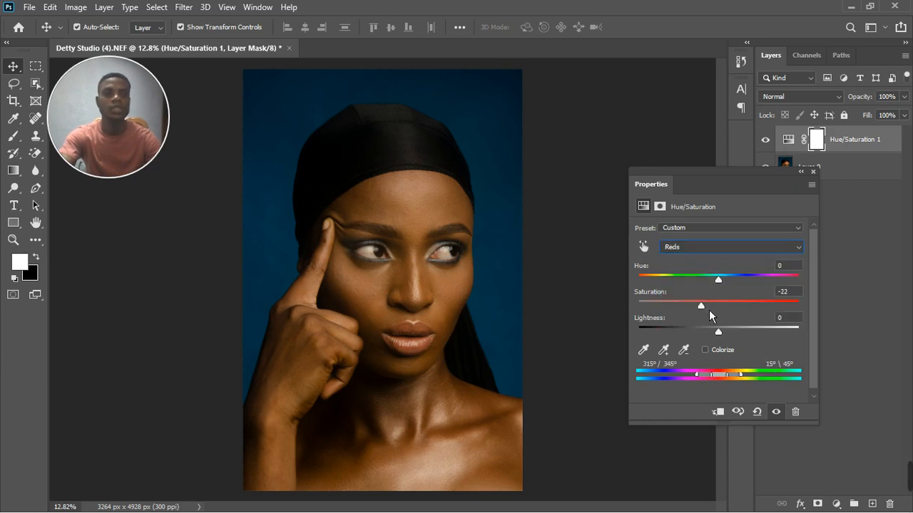
left_click_drag(709, 310, 711, 310)
Step: Compare the image with Hue/Saturation 1 hidden and shown, then stamp all visible layers into Layer 1
left_click(813, 172)
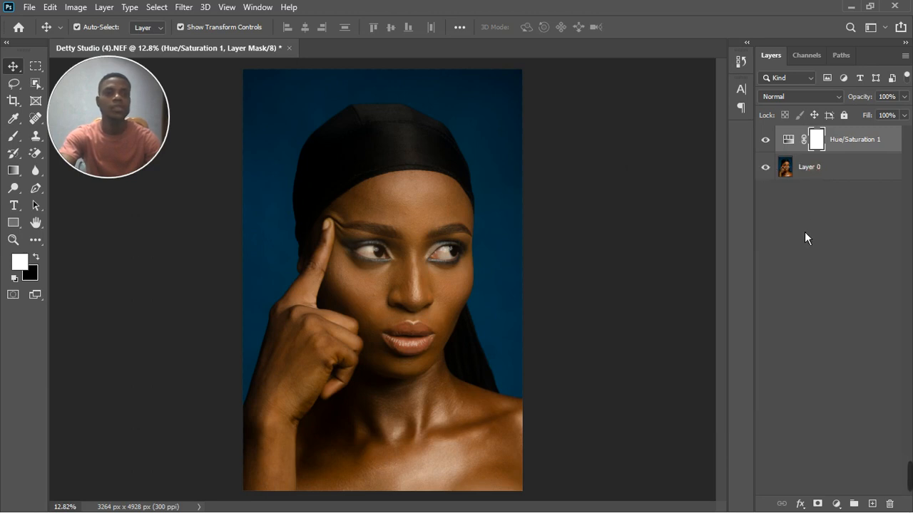
left_click(767, 141)
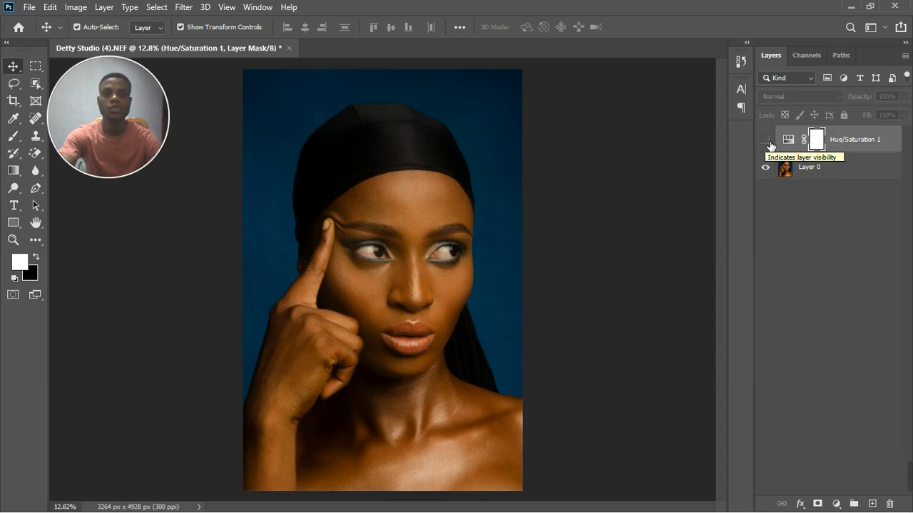
left_click(767, 141)
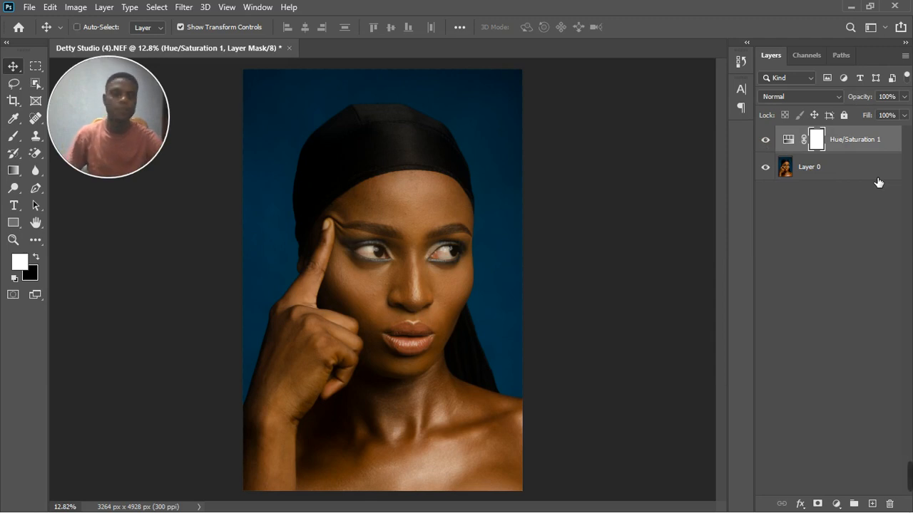
key("ctrl+shift+alt+e")
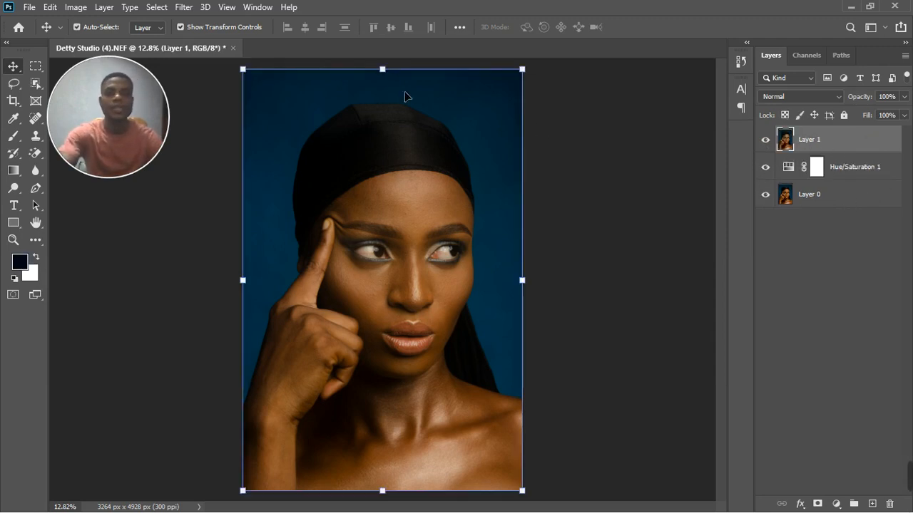
Step: Apply the Camera Raw filter to Layer 1 and sample white balance from the eye white
left_click(189, 13)
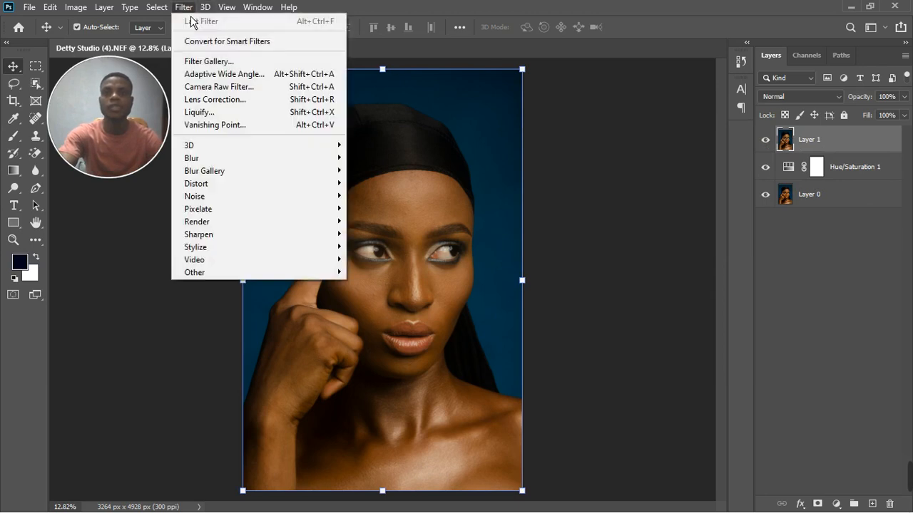
left_click(227, 86)
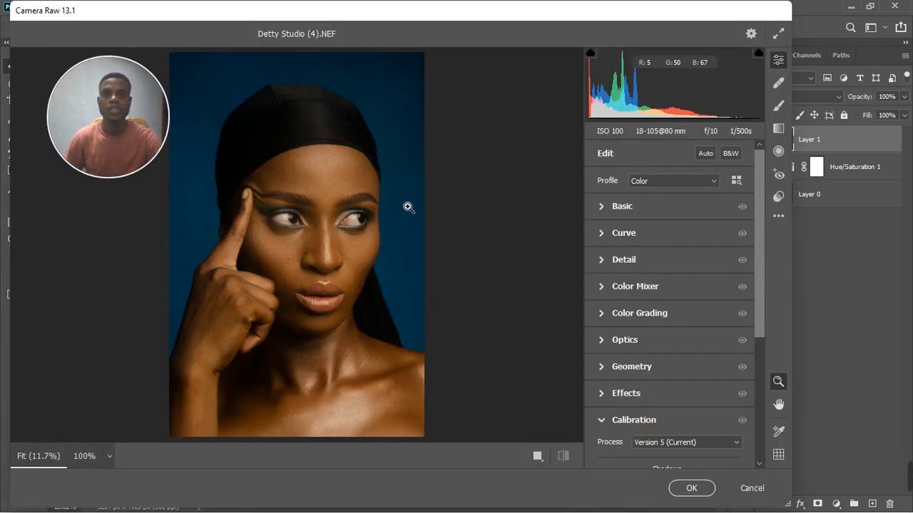
left_click(601, 208)
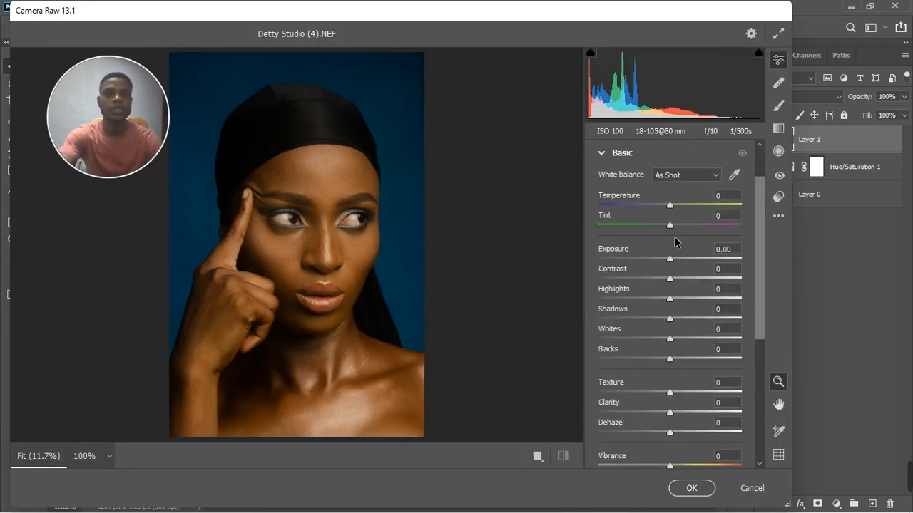
left_click(734, 175)
scroll(270, 216, "up", 3)
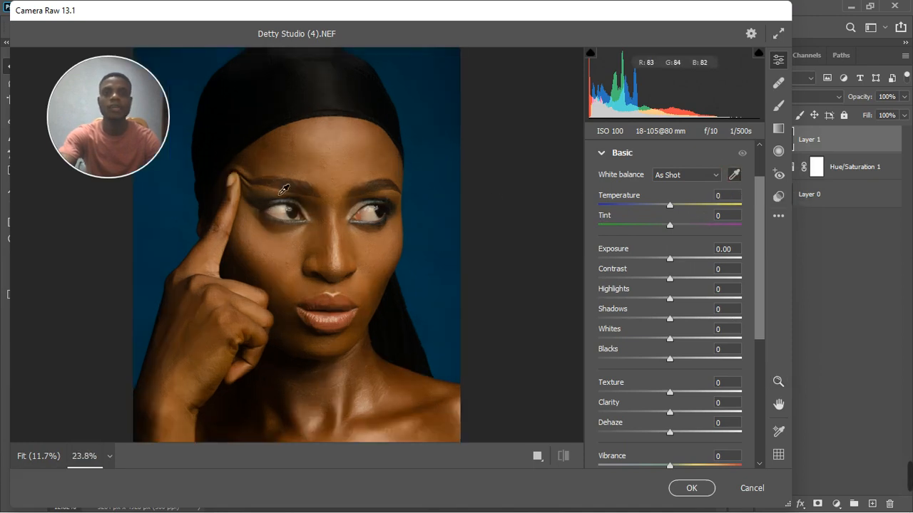
scroll(284, 190, "up", 1)
scroll(293, 189, "up", 1)
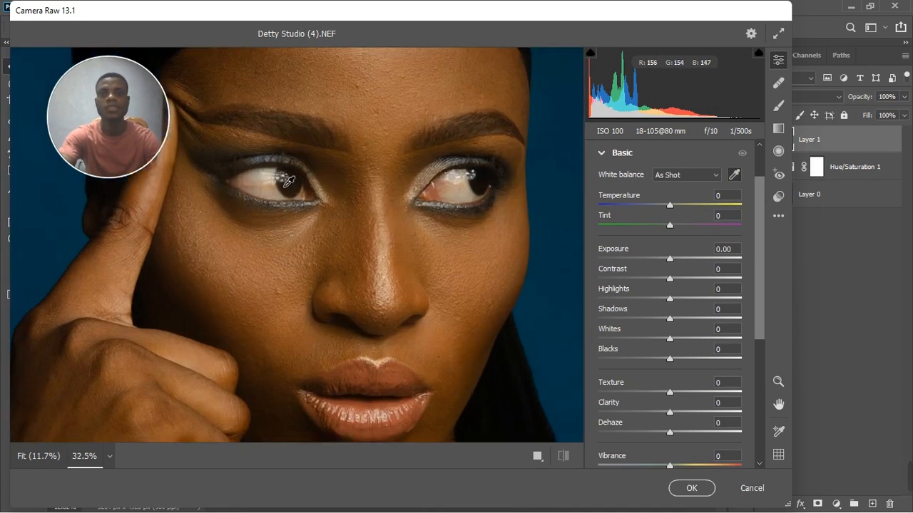
left_click(288, 181)
Step: Compare the As Shot white balance with the eye-sampled Custom setting, keeping Custom
scroll(360, 199, "down", 3)
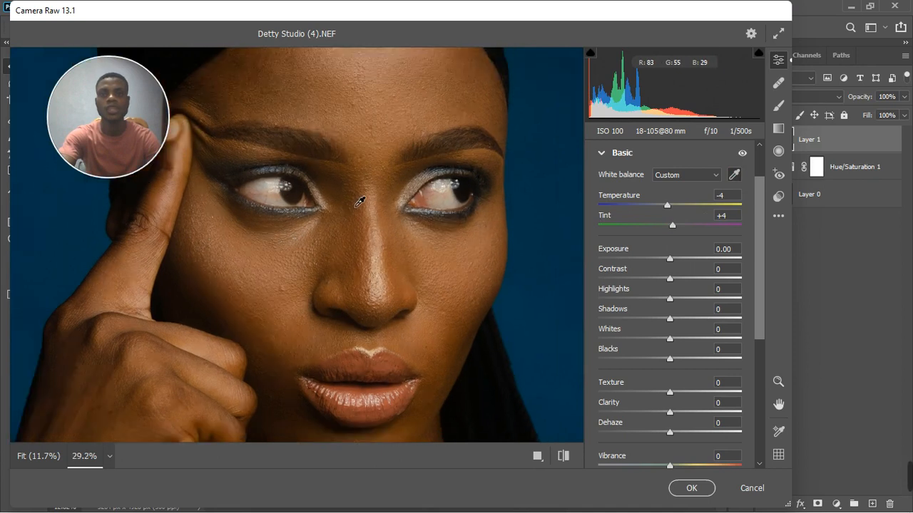
scroll(359, 203, "down", 4)
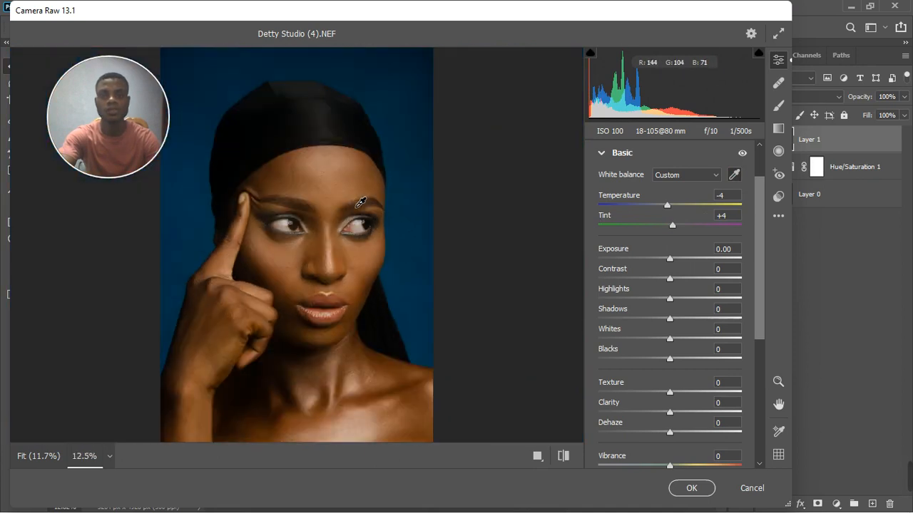
scroll(361, 202, "down", 1)
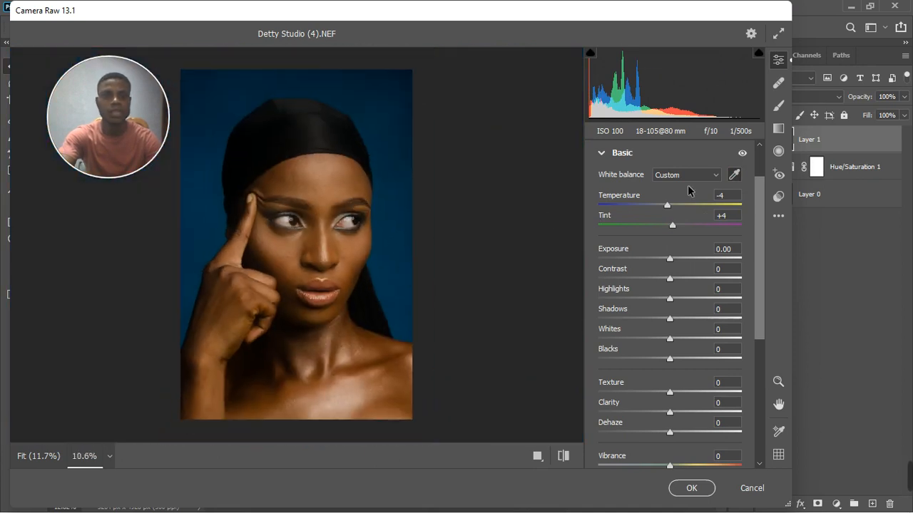
left_click(711, 181)
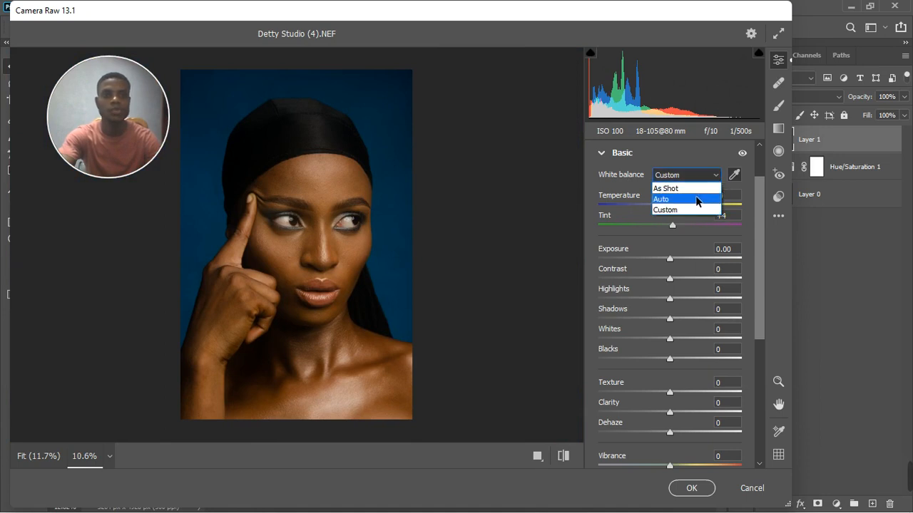
left_click(699, 188)
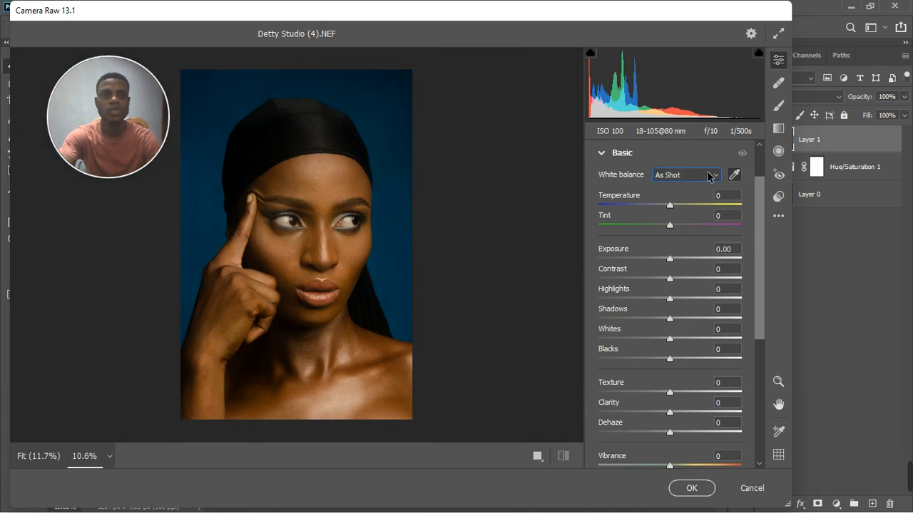
left_click(711, 176)
left_click(693, 209)
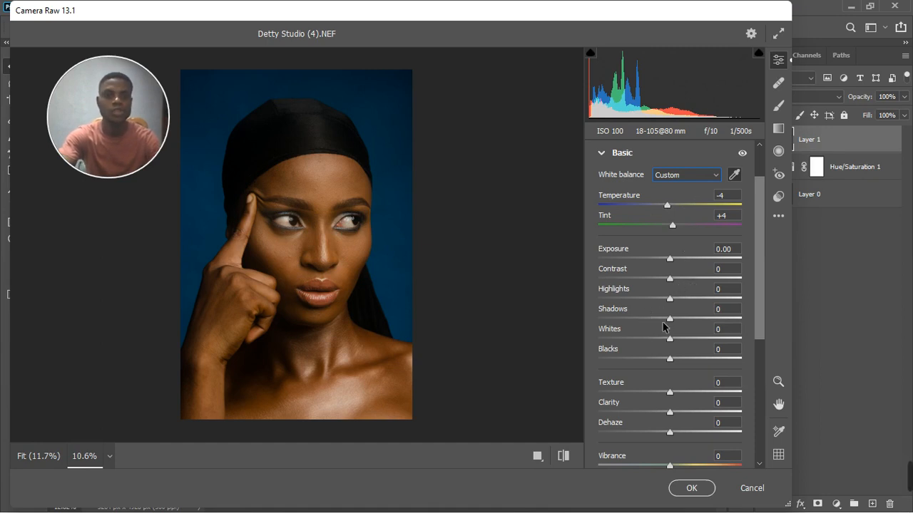
Step: Set Highlights +10, Whites +10, Blacks +19, Shadows +17, Texture +6 and Temperature -7
left_click_drag(671, 301, 679, 305)
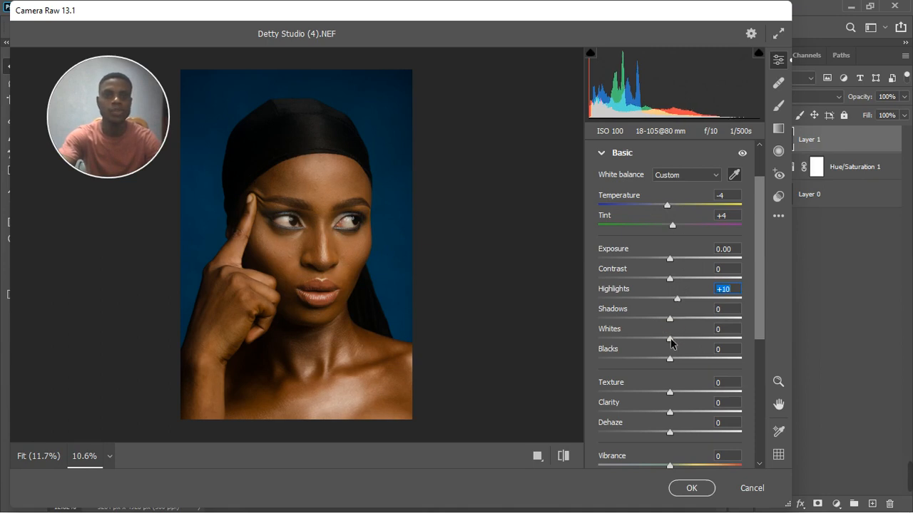
left_click_drag(671, 339, 677, 343)
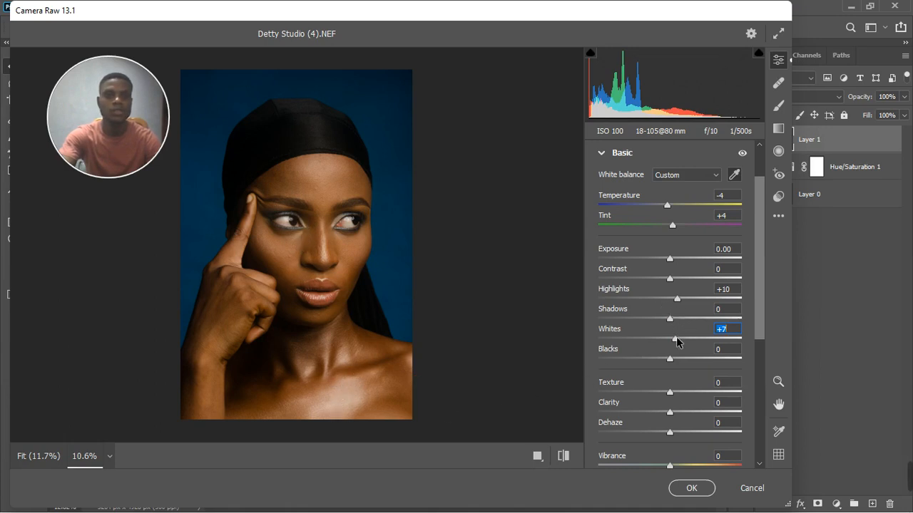
left_click_drag(676, 341, 678, 342)
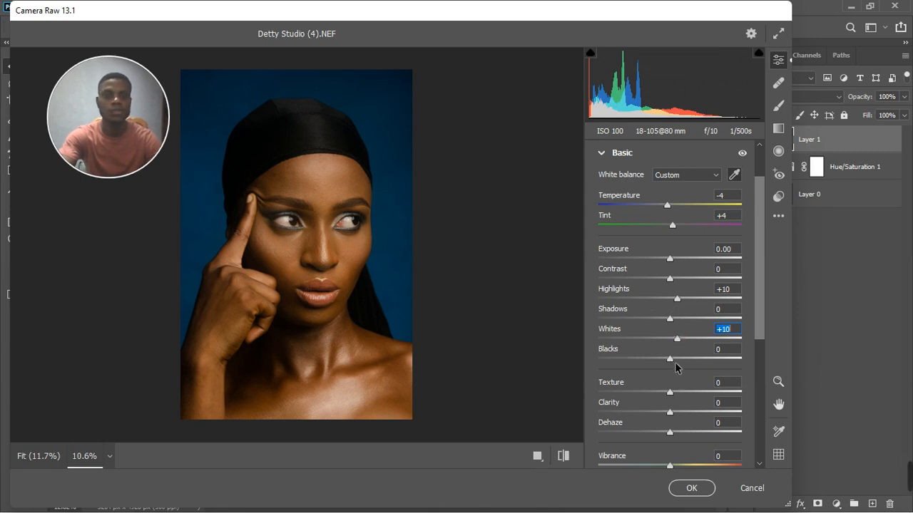
left_click_drag(671, 359, 683, 362)
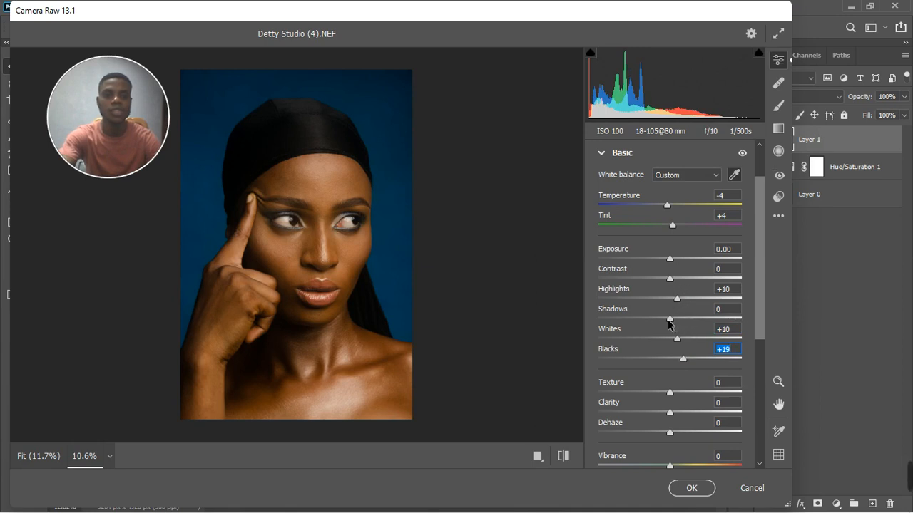
left_click_drag(670, 319, 681, 321)
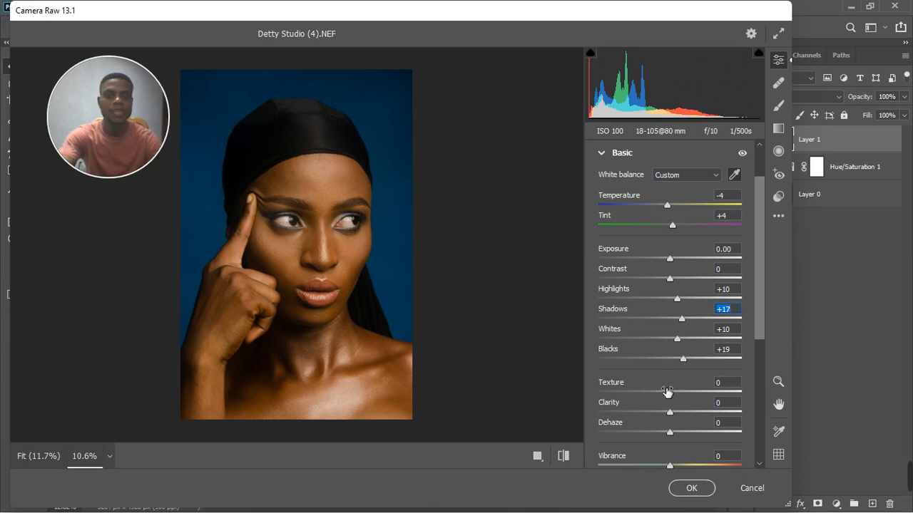
left_click_drag(670, 393, 676, 398)
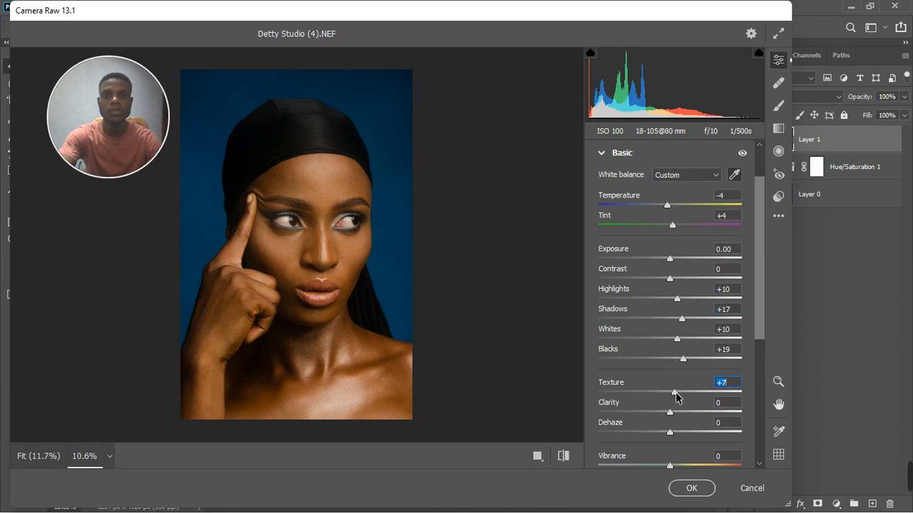
left_click_drag(675, 392, 674, 392)
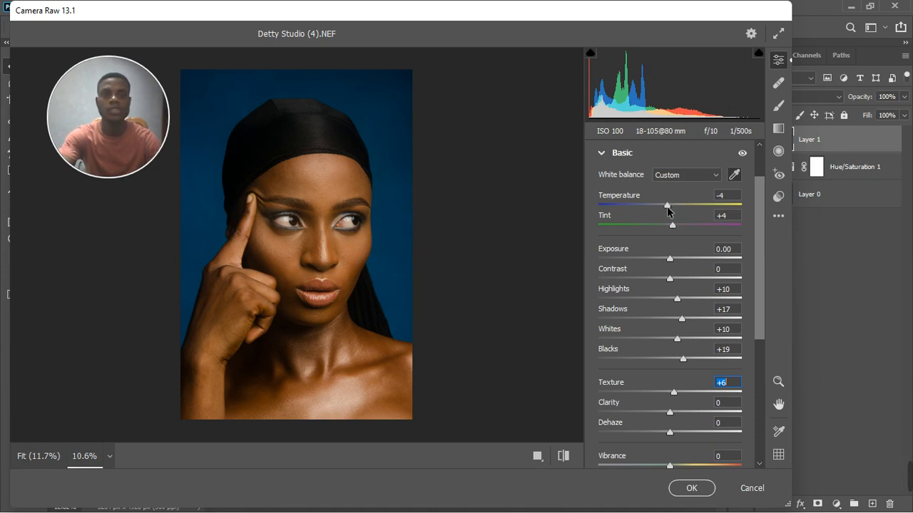
left_click_drag(666, 206, 662, 208)
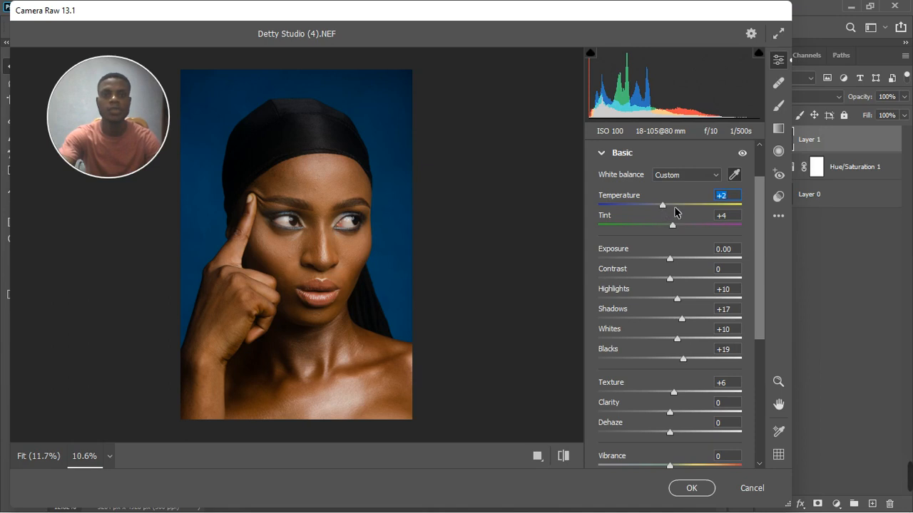
left_click_drag(675, 208, 665, 209)
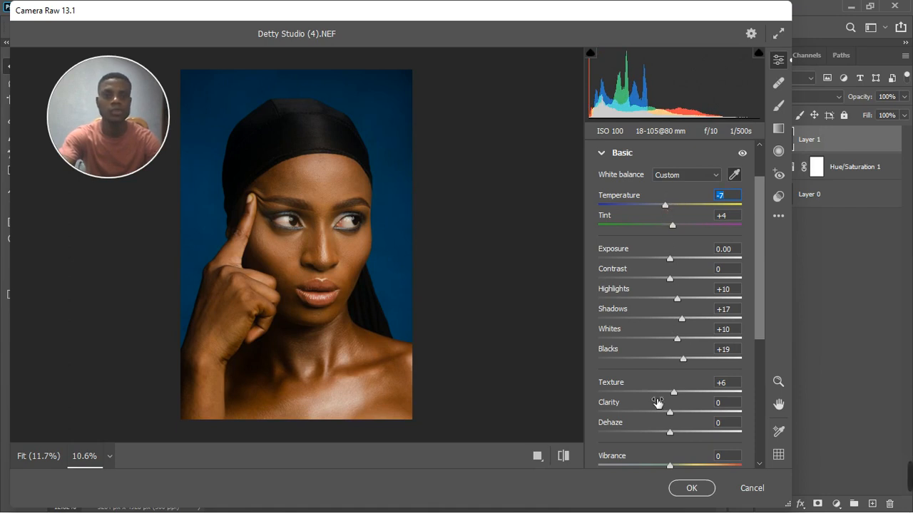
Step: Set Detail sharpening to 3, then bring up the Color Mixer HSL controls
scroll(653, 411, "down", 4)
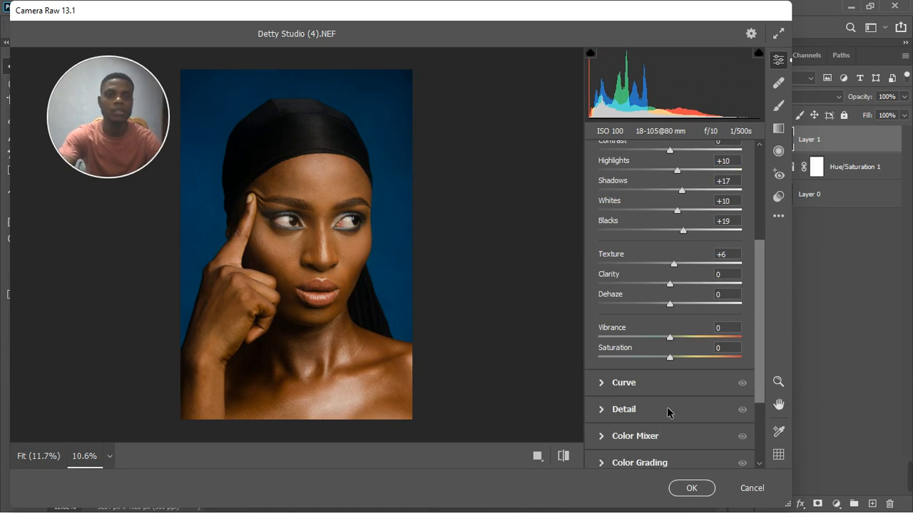
scroll(661, 364, "up", 5)
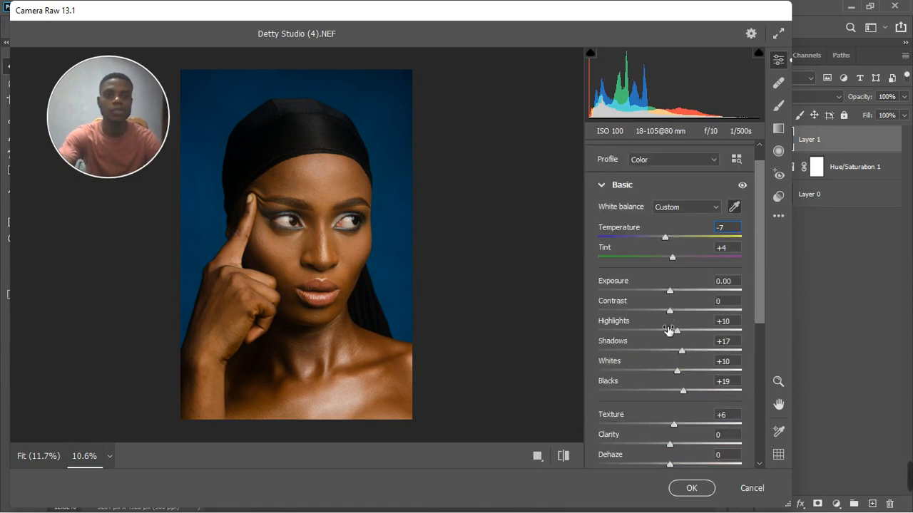
left_click(601, 187)
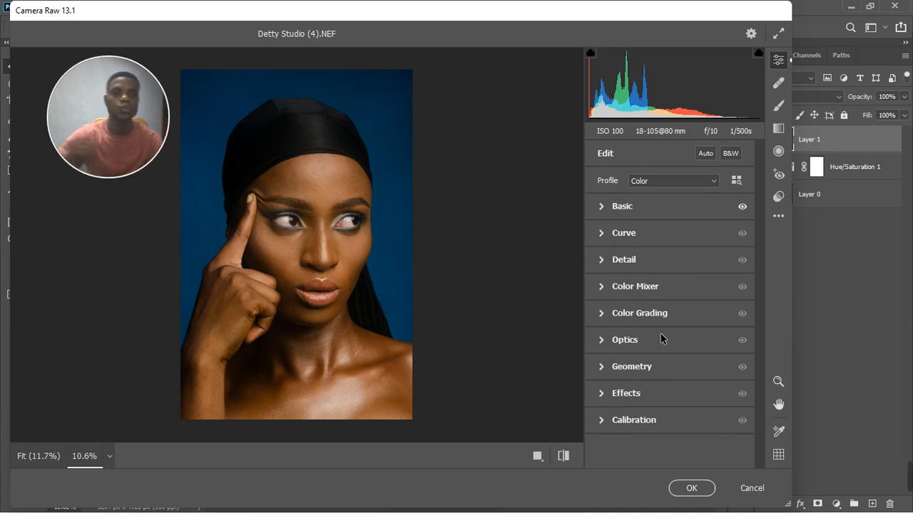
left_click(599, 261)
left_click(602, 294)
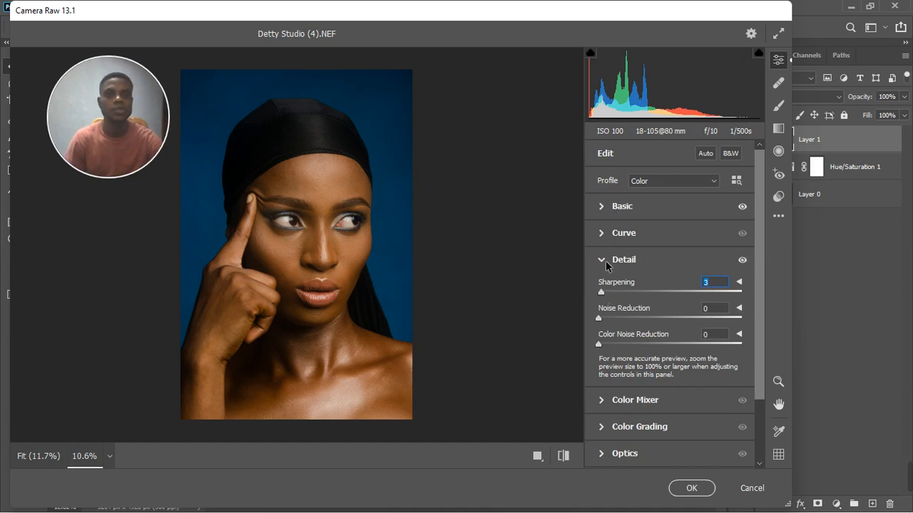
left_click(606, 262)
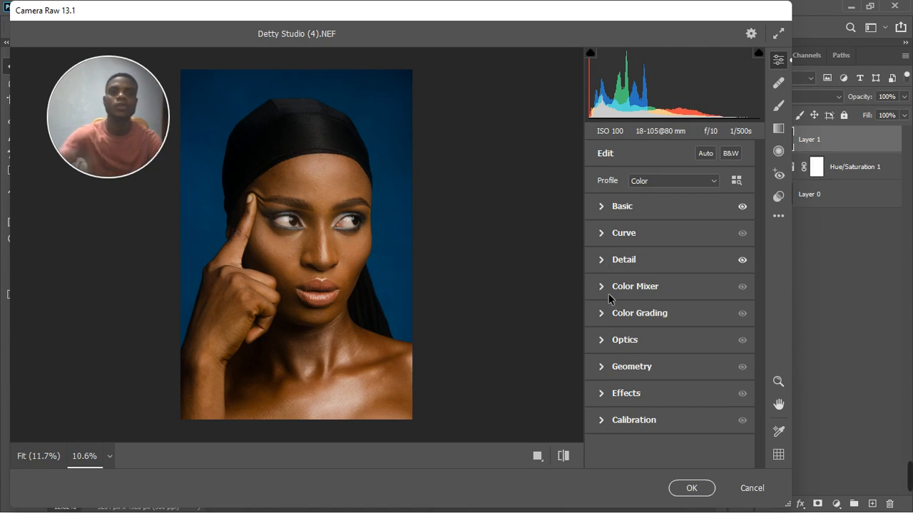
left_click(604, 291)
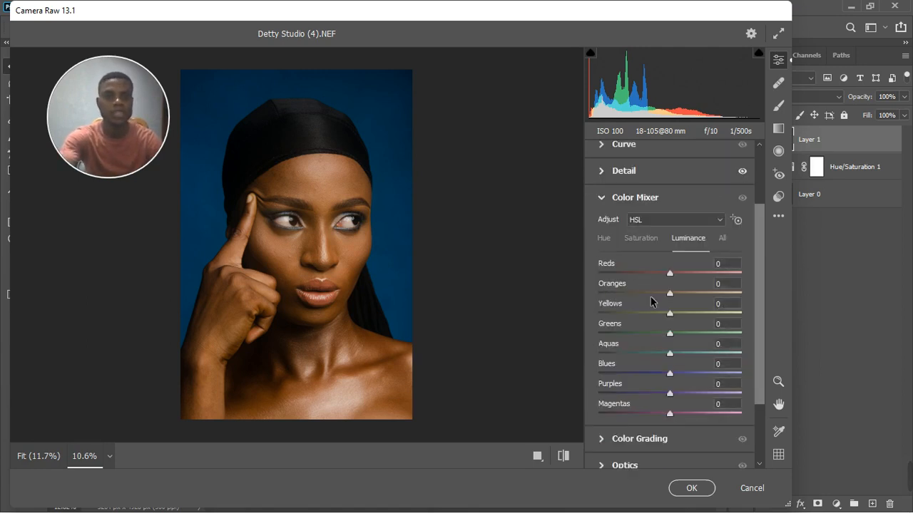
Step: Set HSL saturation: Oranges -9, Yellows -6, Reds -11, Blues +8, Purples +7, Aquas +8
left_click(642, 239)
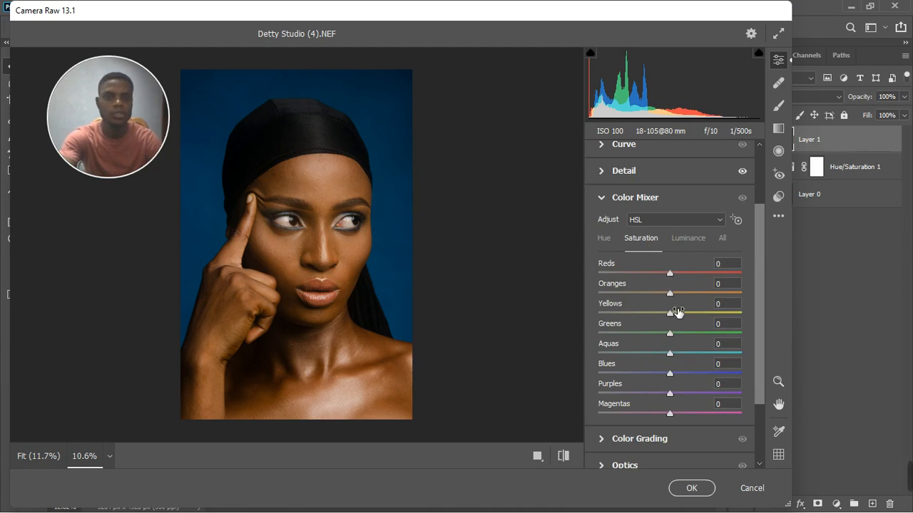
left_click_drag(669, 296, 662, 296)
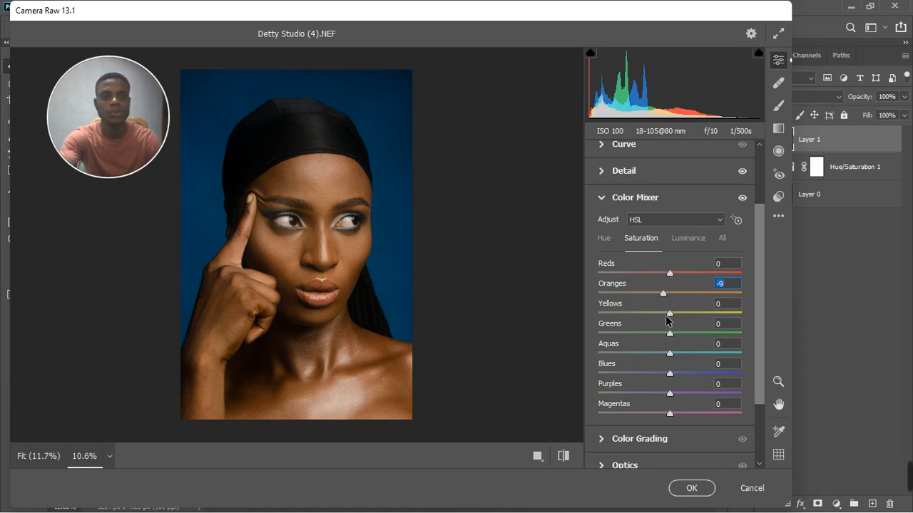
left_click_drag(671, 318, 668, 320)
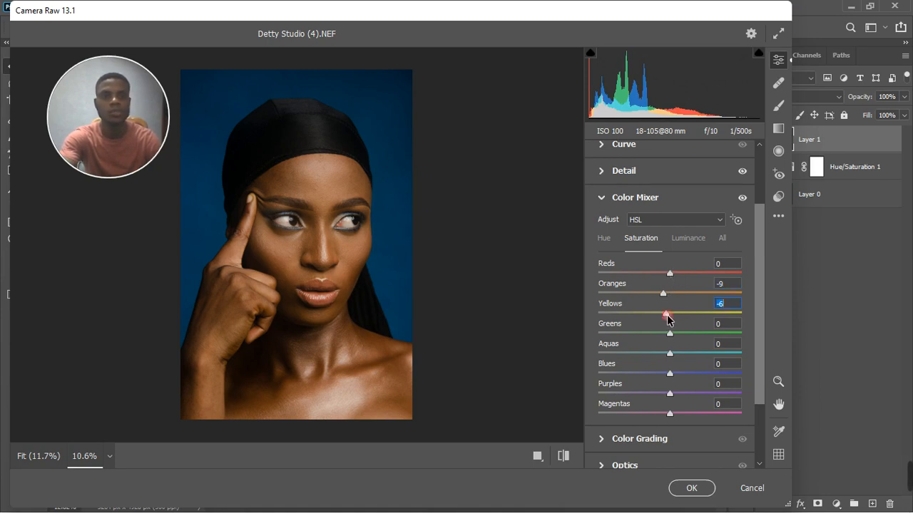
mouse_move(671, 271)
left_mouse_down()
mouse_move(682, 271)
mouse_move(663, 279)
left_mouse_up()
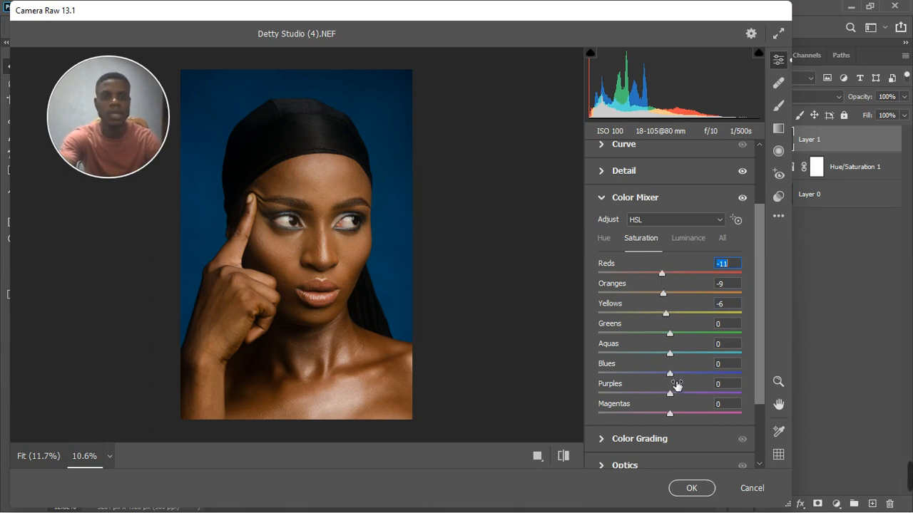
left_click_drag(674, 376, 679, 376)
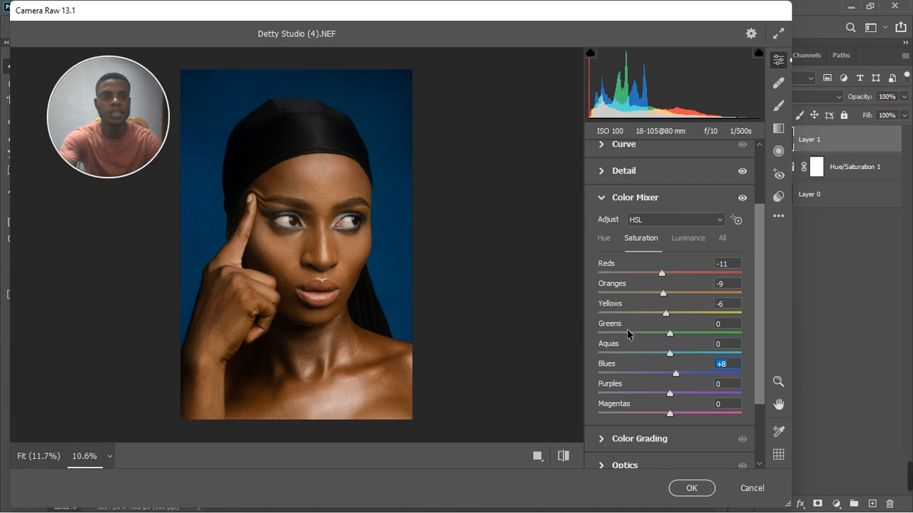
left_click_drag(670, 393, 675, 394)
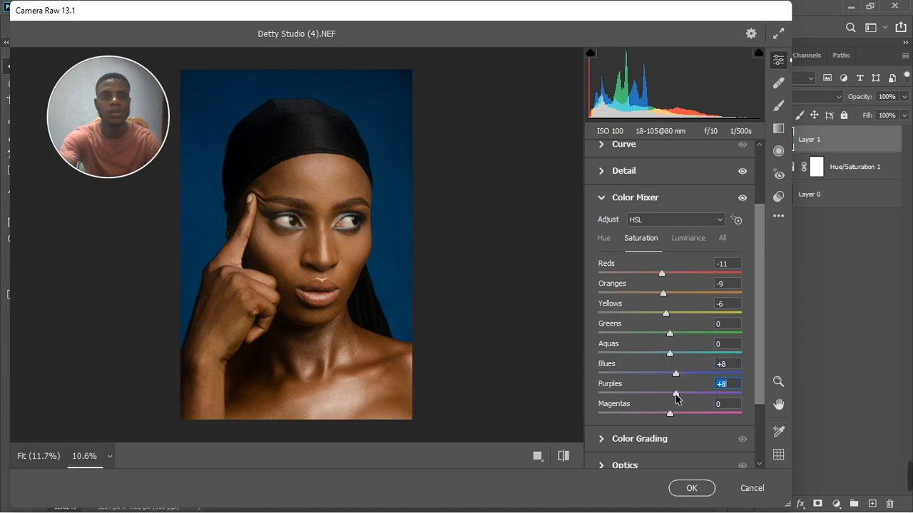
left_click_drag(669, 354, 675, 353)
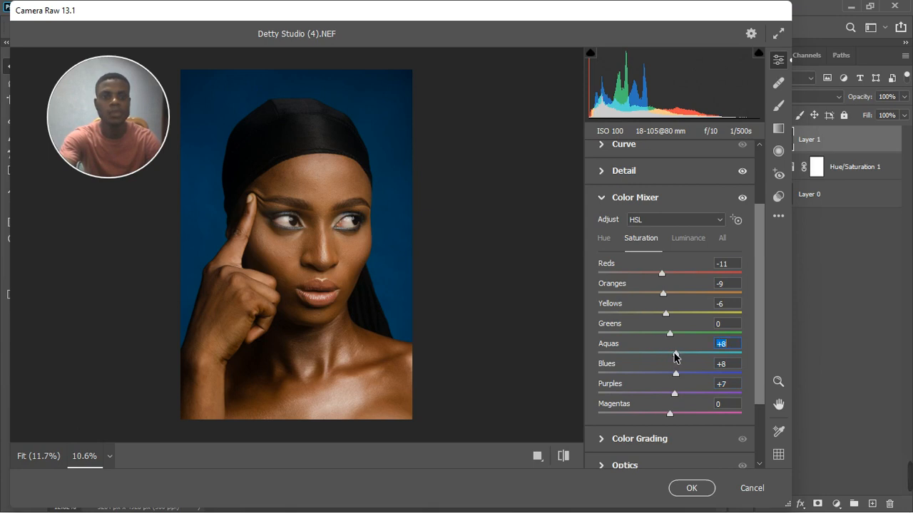
Step: In the Hue mix, shift Oranges to -3 and Yellows to +4
left_click(606, 239)
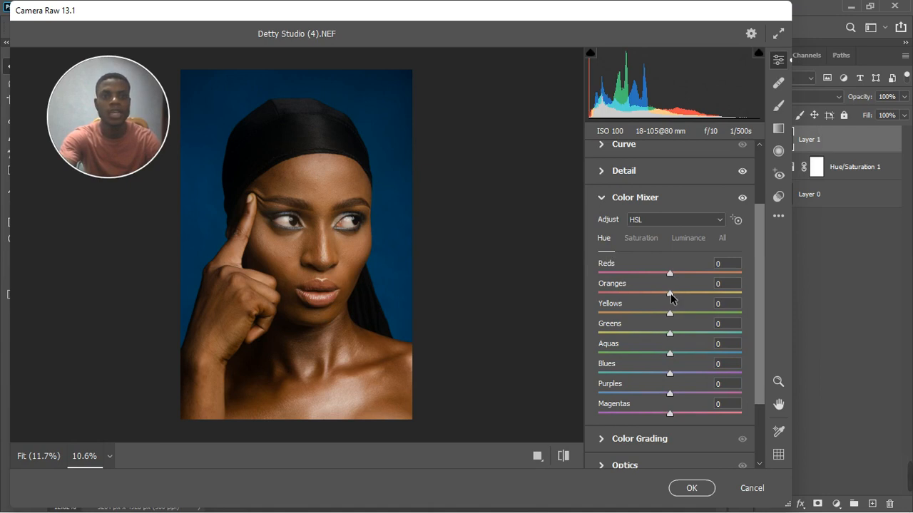
mouse_move(670, 294)
left_mouse_down()
mouse_move(679, 294)
mouse_move(668, 296)
left_mouse_up()
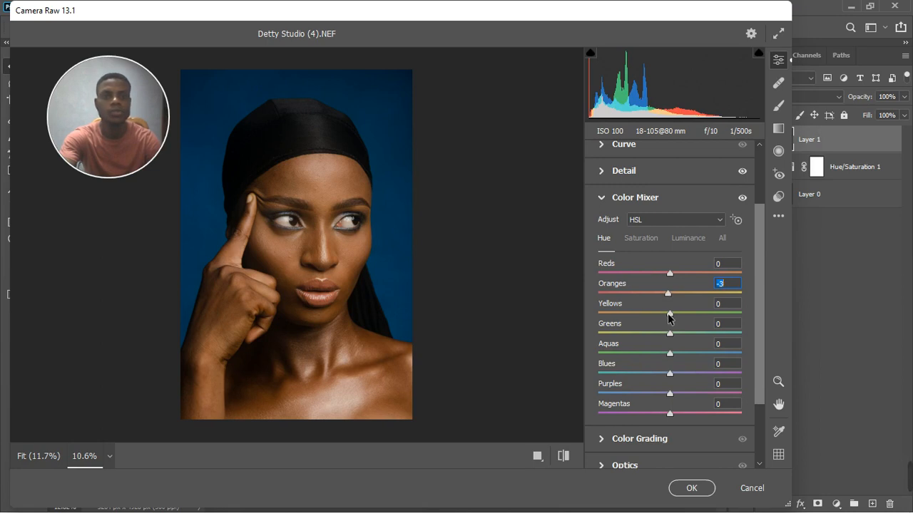
left_click_drag(673, 319, 676, 318)
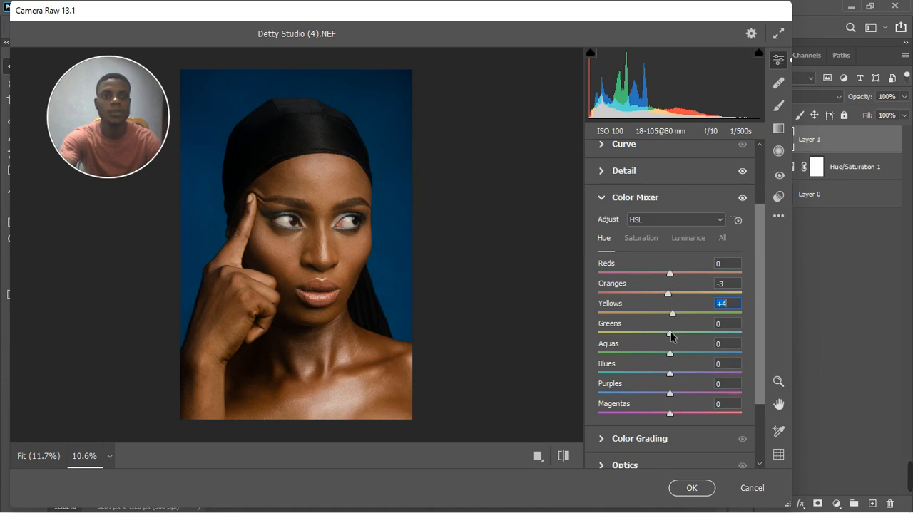
Step: Set HSL luminance Oranges -14 and Yellows +9, resetting Reds to 0
left_click(681, 239)
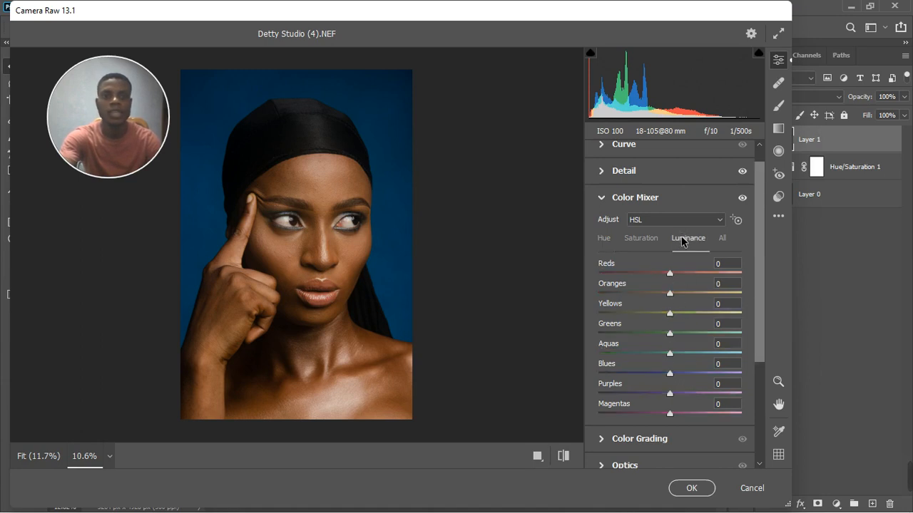
left_click_drag(671, 274, 658, 295)
double_click(676, 274)
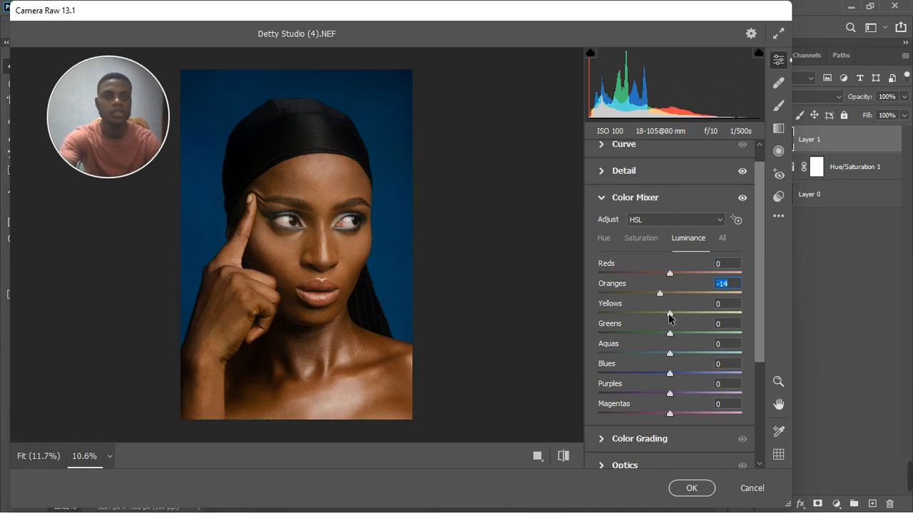
left_click(671, 313)
left_click_drag(670, 318, 676, 316)
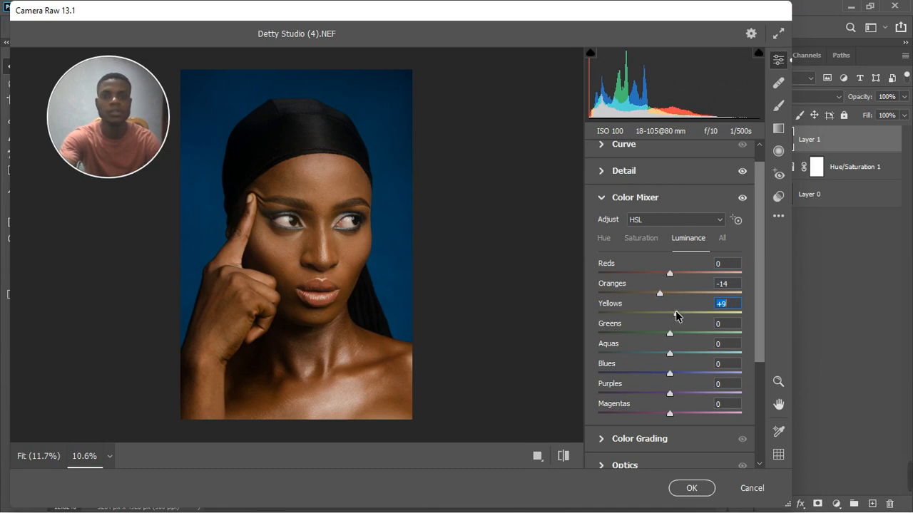
left_click(601, 198)
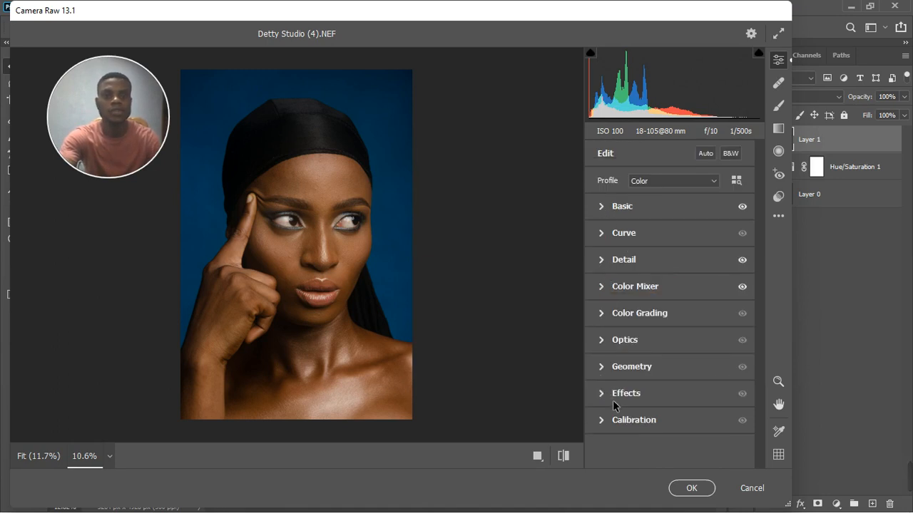
Step: Set Calibration hues: Red Primary -17, Blue Primary +21, Green Primary -9
left_click(603, 425)
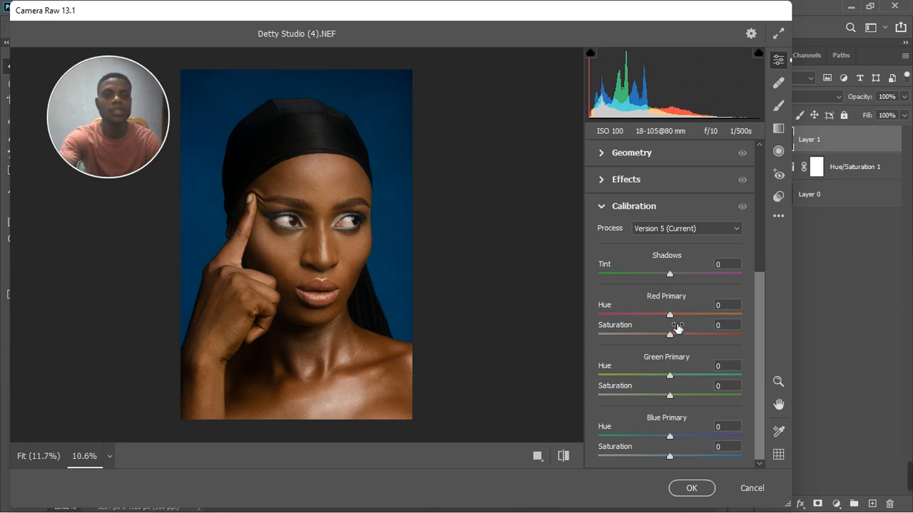
left_click_drag(670, 317, 659, 319)
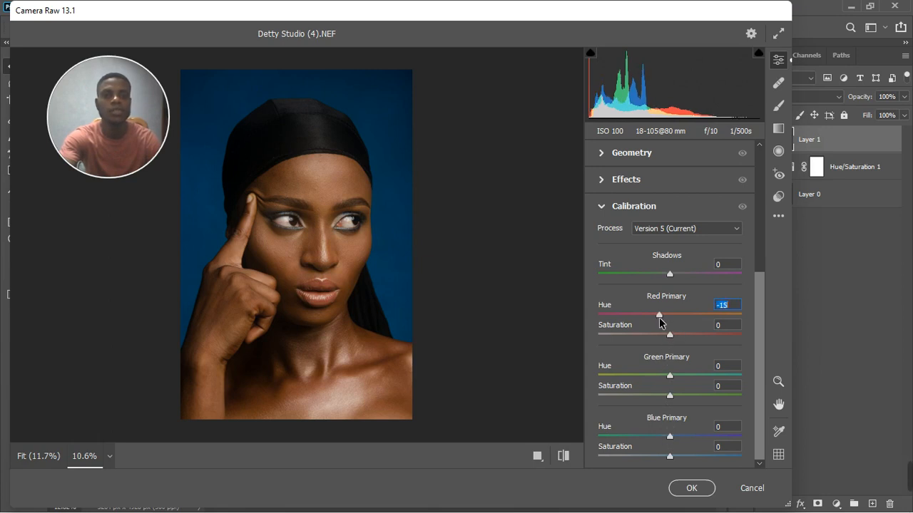
left_click(673, 437)
left_click_drag(675, 437, 685, 436)
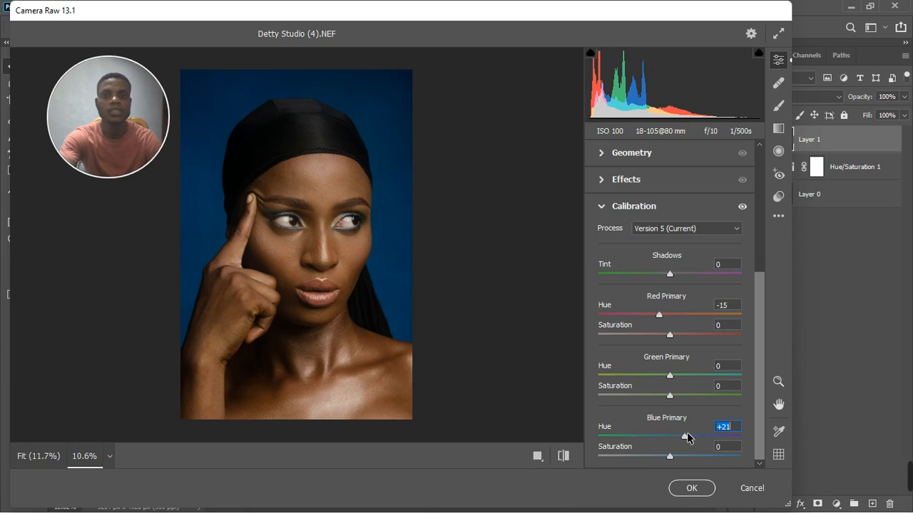
left_click_drag(659, 316, 658, 319)
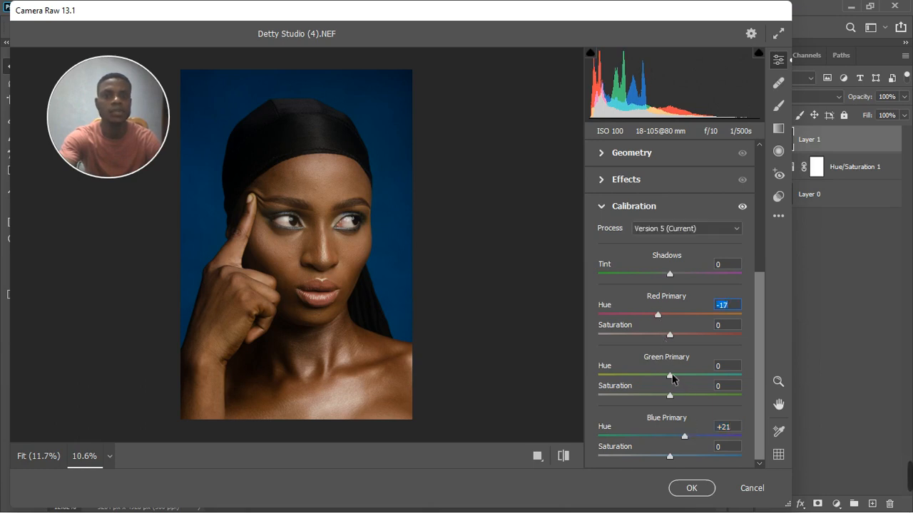
mouse_move(671, 375)
left_mouse_down()
mouse_move(684, 376)
mouse_move(662, 375)
mouse_move(697, 376)
mouse_move(654, 378)
mouse_move(675, 378)
mouse_move(664, 381)
left_mouse_up()
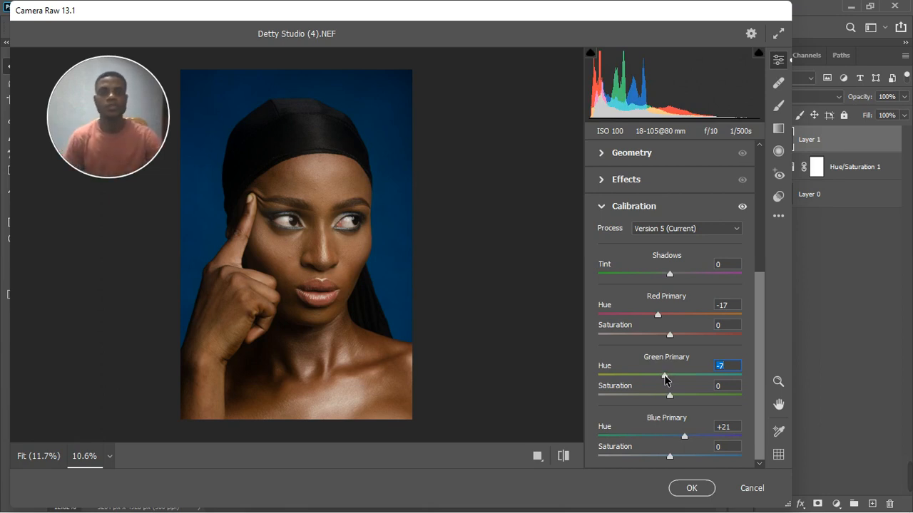
left_click_drag(665, 377, 675, 377)
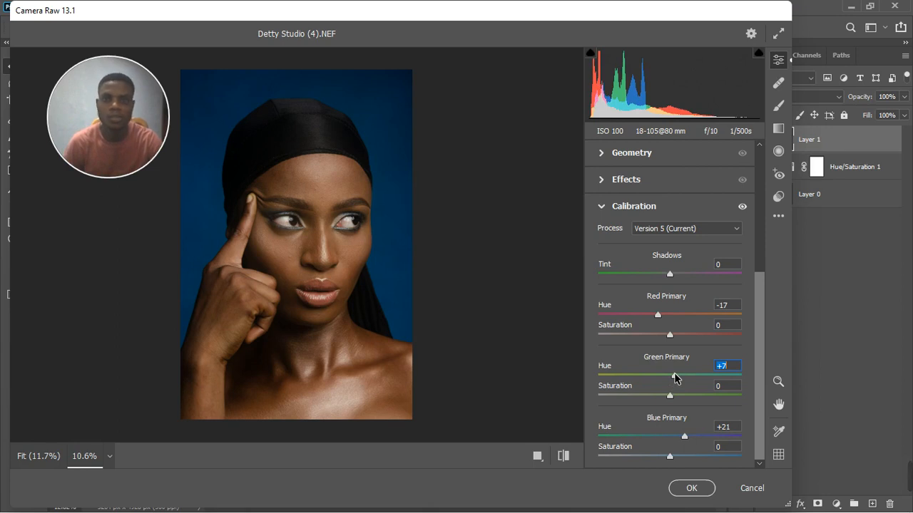
left_click_drag(675, 378, 661, 377)
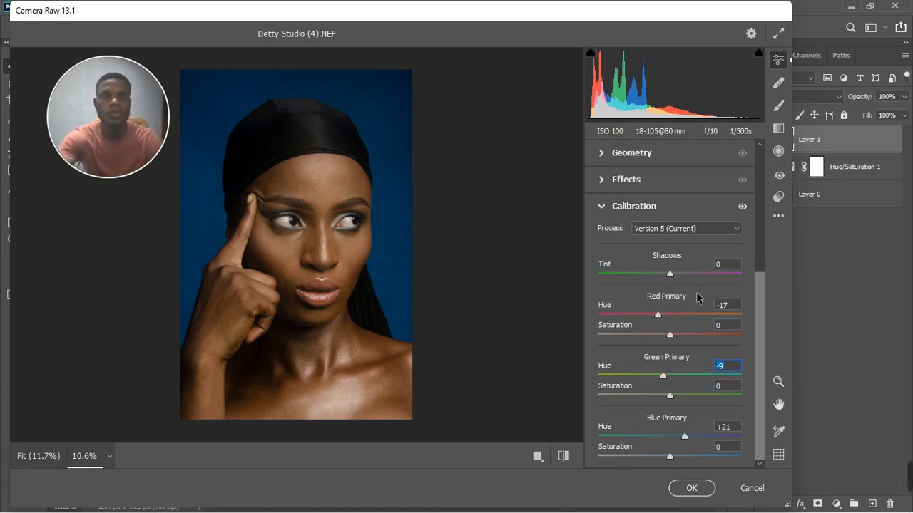
left_click(603, 207)
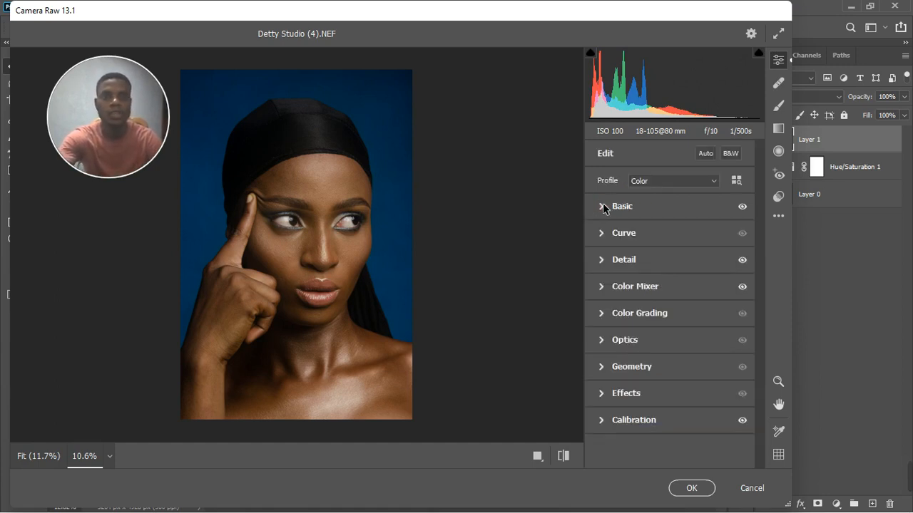
Step: Switch to a side-by-side Before/After view, zoom the preview, and reveal the Basic panel
left_click(537, 456)
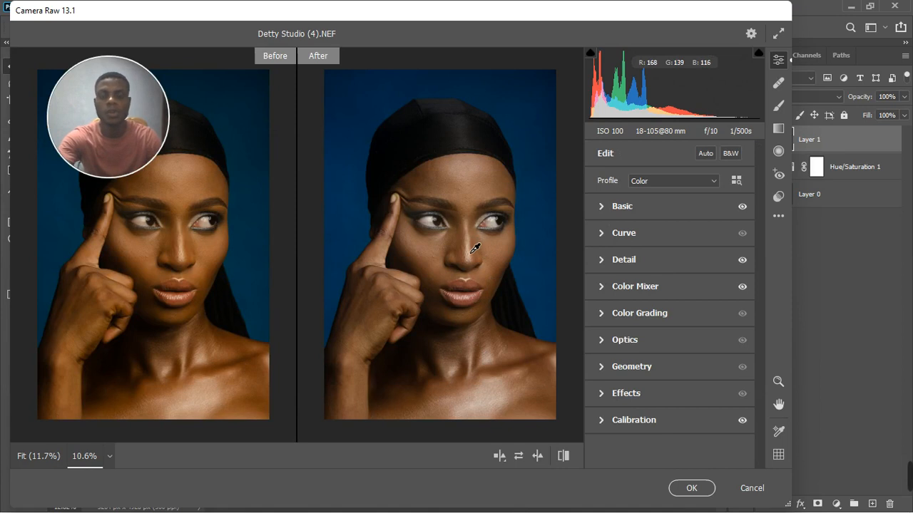
key("z")
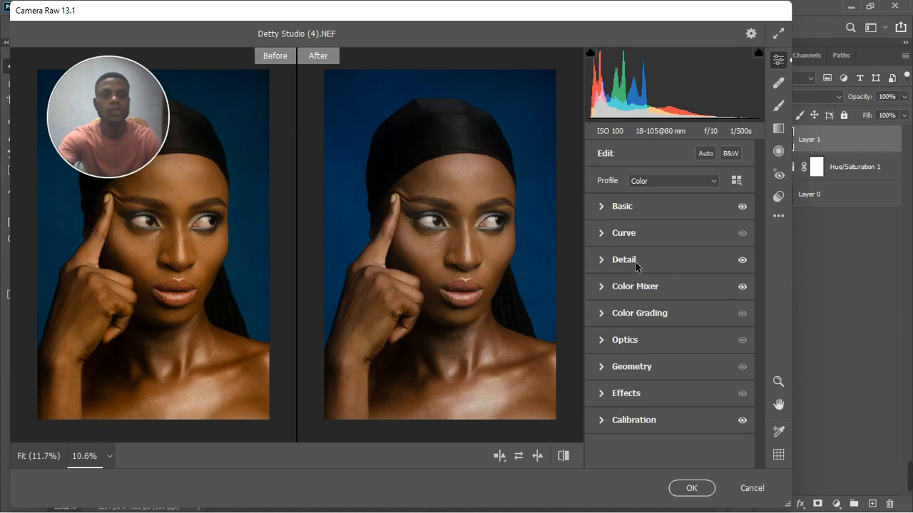
left_click(601, 207)
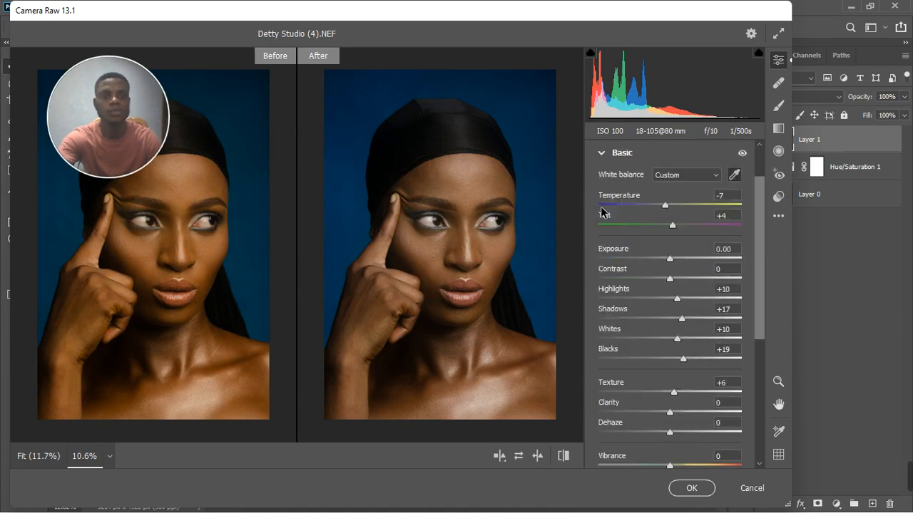
Step: In Basic, set Exposure +0.35, Contrast +2 and Vibrance +7
left_click(674, 261)
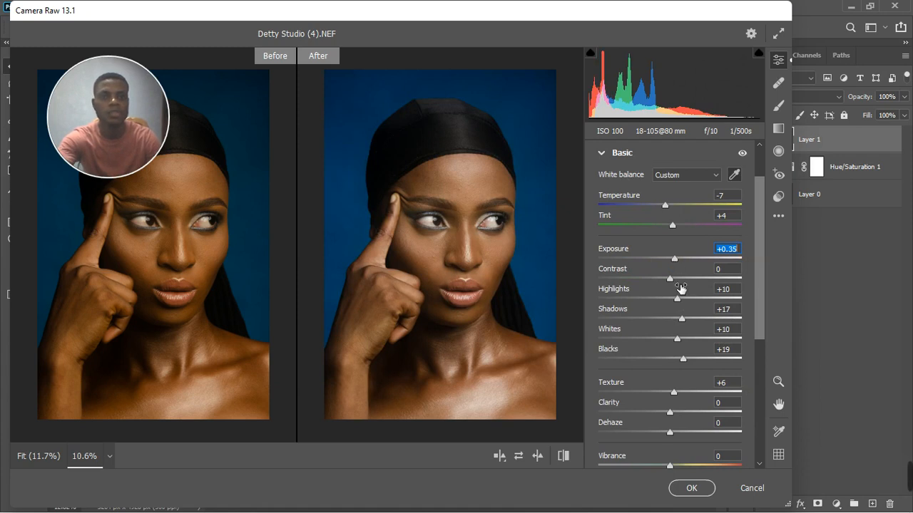
left_click(674, 283)
left_click_drag(673, 283, 676, 283)
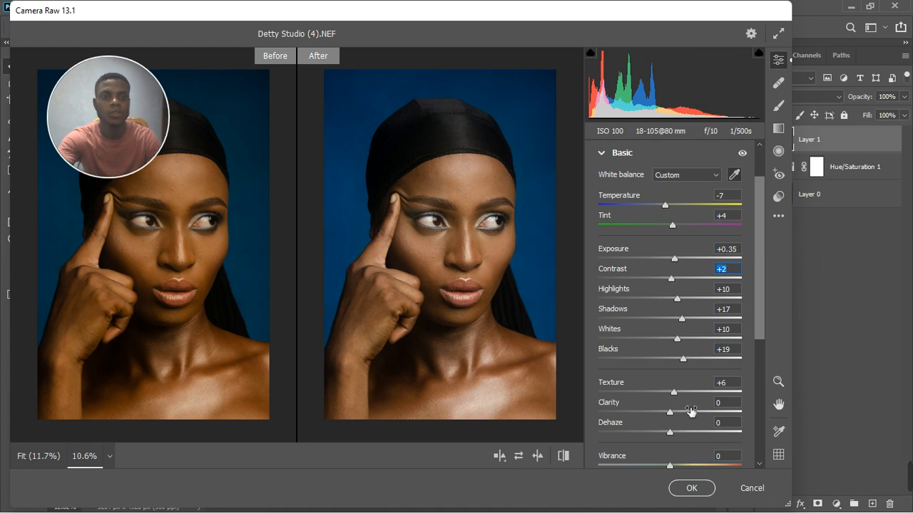
scroll(690, 457, "down", 2)
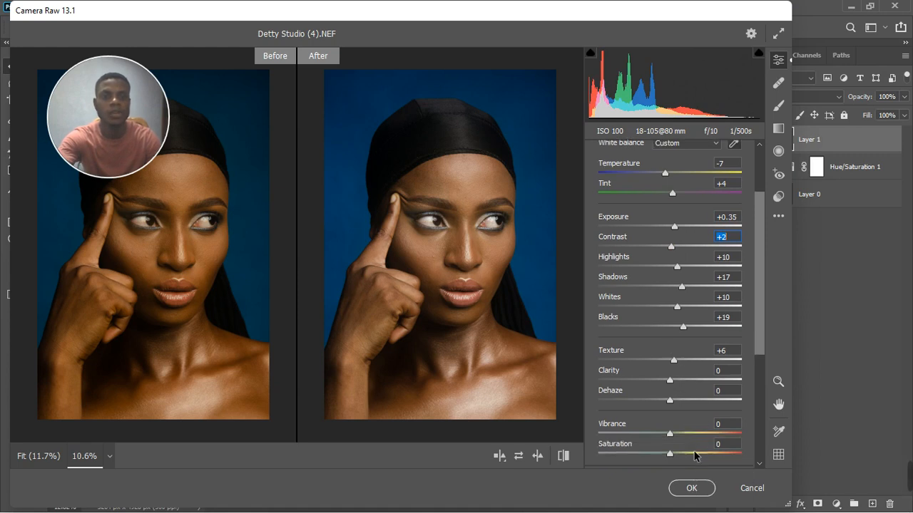
left_click_drag(670, 402, 674, 404)
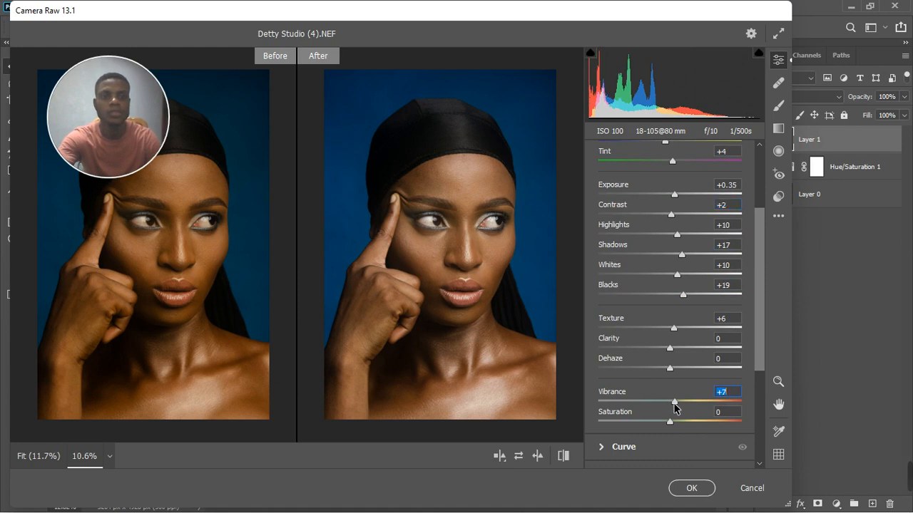
Step: Confirm the Camera Raw filter with OK to bake the grade into Layer 1
left_click(691, 489)
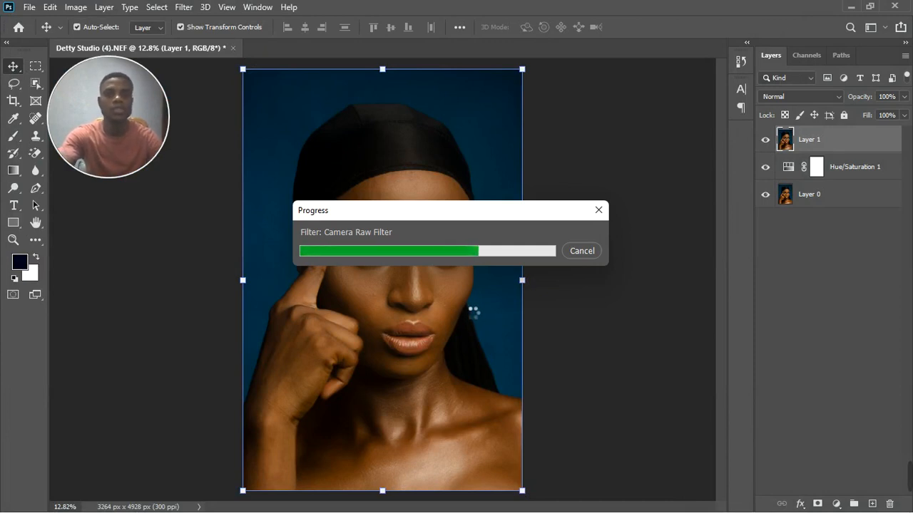
scroll(504, 288, "down", 4)
scroll(420, 322, "up", 5)
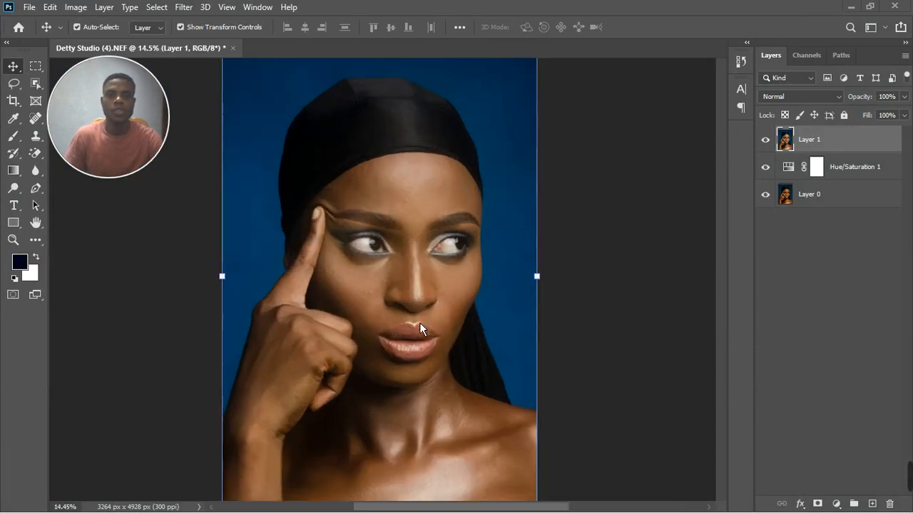
scroll(454, 300, "down", 2)
scroll(454, 299, "down", 2)
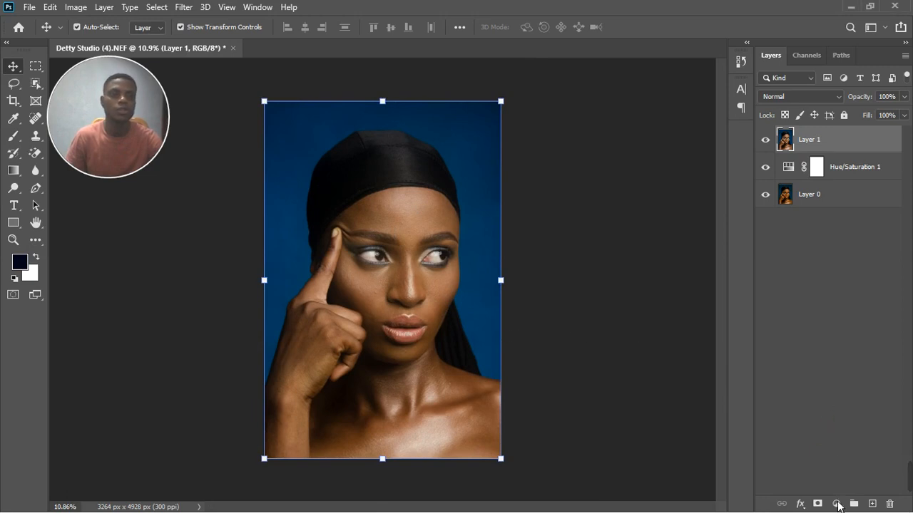
Step: Add a default Hue/Saturation 2 layer above Layer 1, compare visibility, and reopen its settings
left_click(838, 505)
left_click(840, 369)
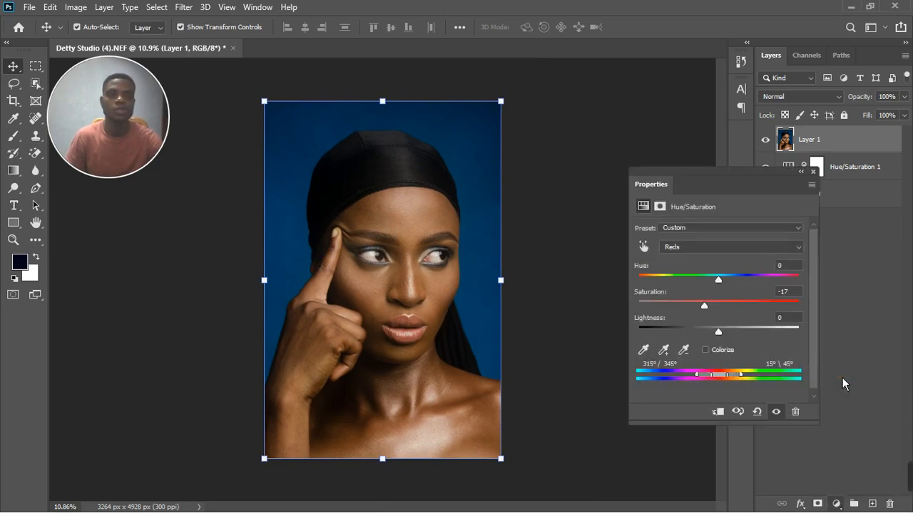
left_click(813, 172)
left_click(765, 142)
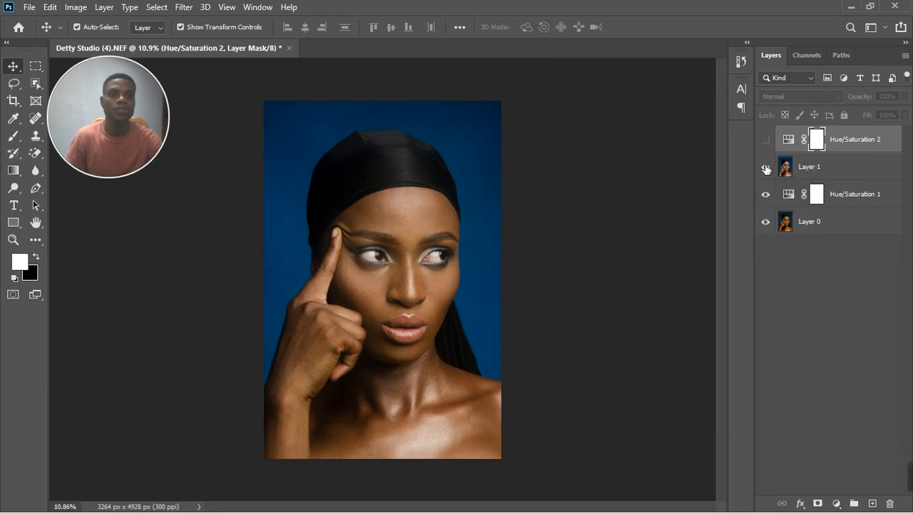
left_click(765, 168)
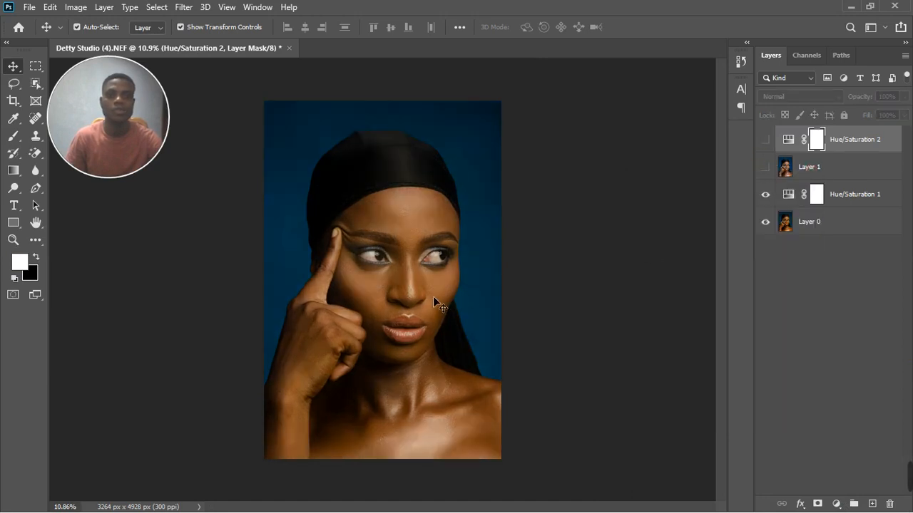
left_click(766, 170)
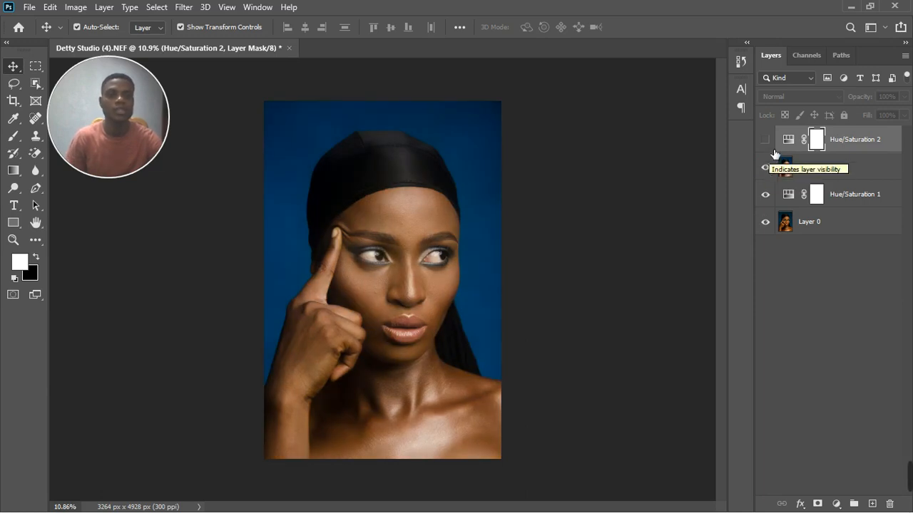
left_click(765, 140)
double_click(790, 141)
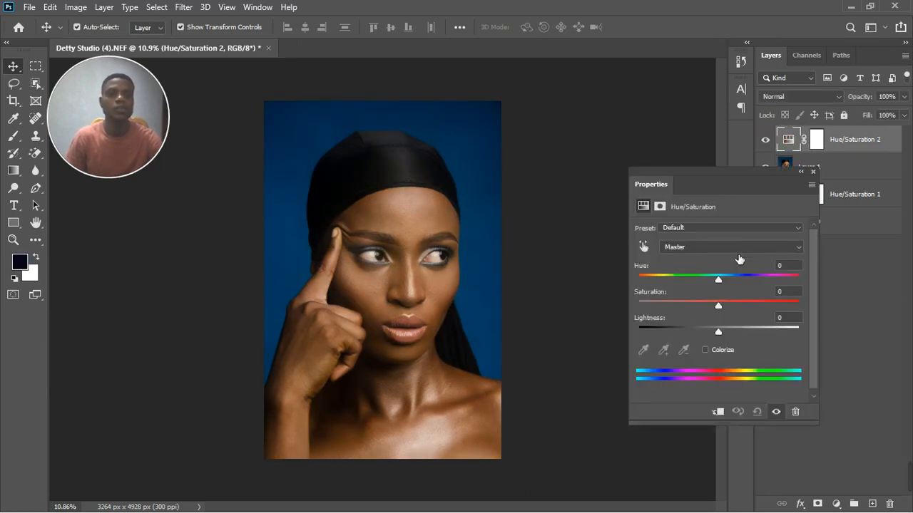
Step: Sample the forehead to target Reds, shift Hue to +65 over a narrowed 300°–29° range
left_click(650, 253)
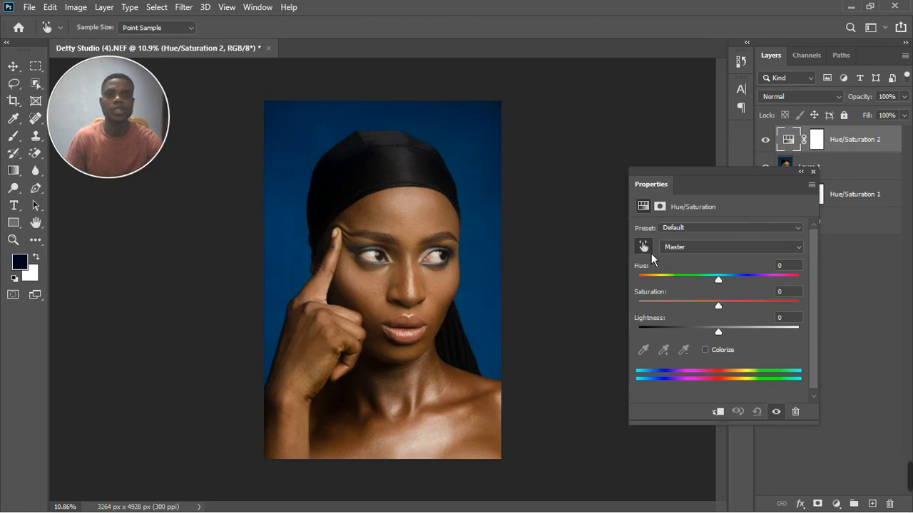
left_click(411, 221)
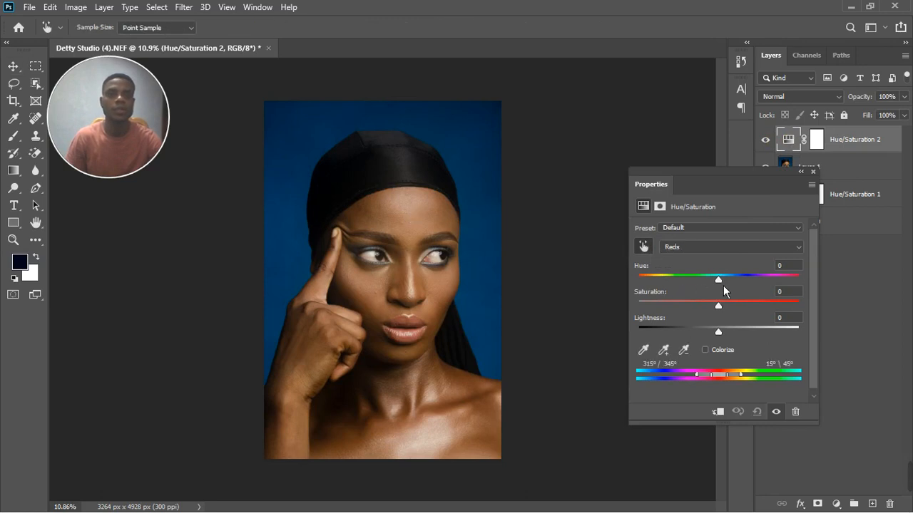
left_click_drag(718, 280, 744, 282)
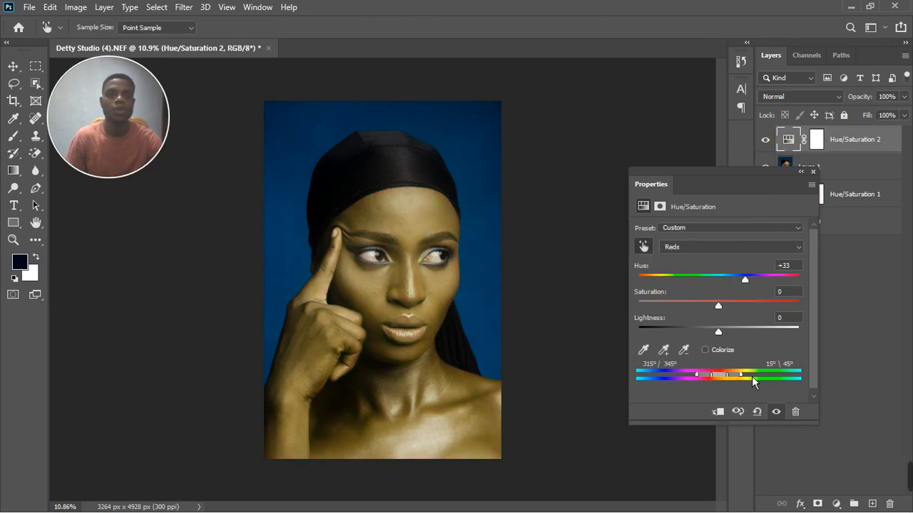
left_click_drag(728, 382, 718, 383)
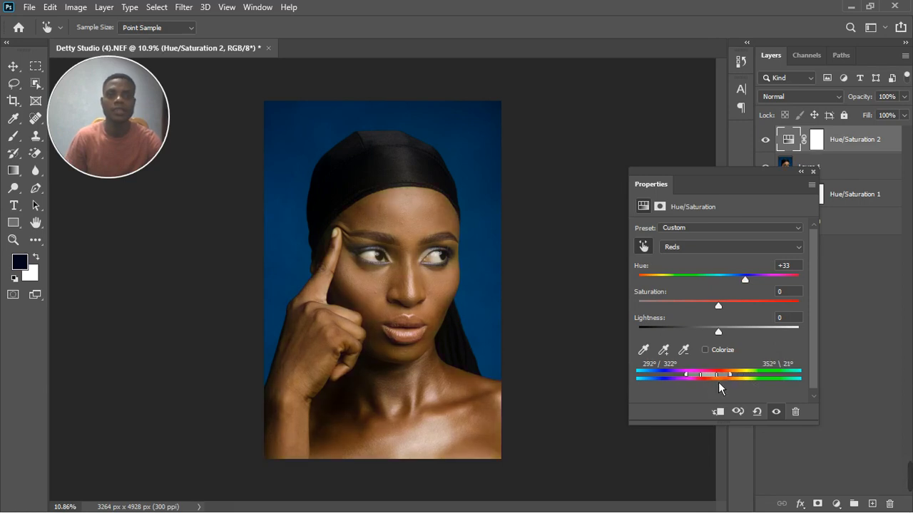
left_click_drag(749, 286, 768, 286)
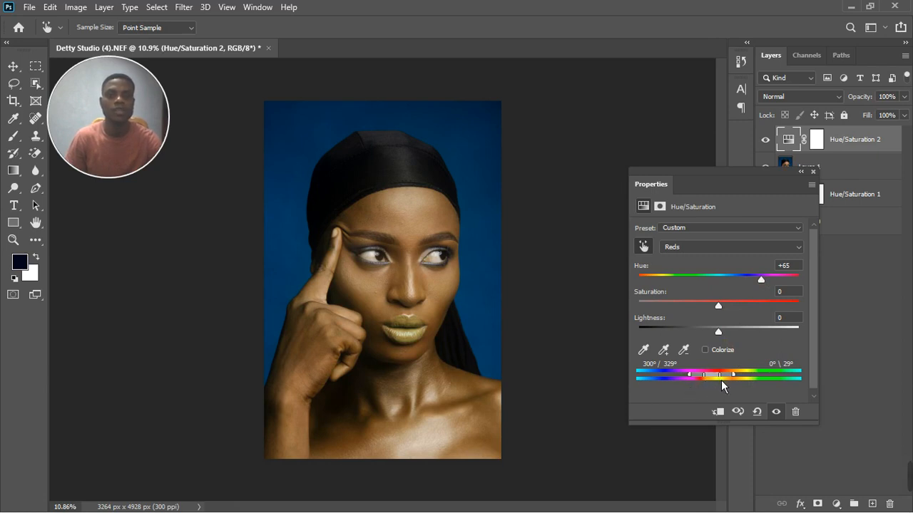
mouse_move(721, 380)
left_mouse_down()
mouse_move(693, 387)
mouse_move(741, 381)
mouse_move(711, 379)
mouse_move(721, 375)
left_mouse_up()
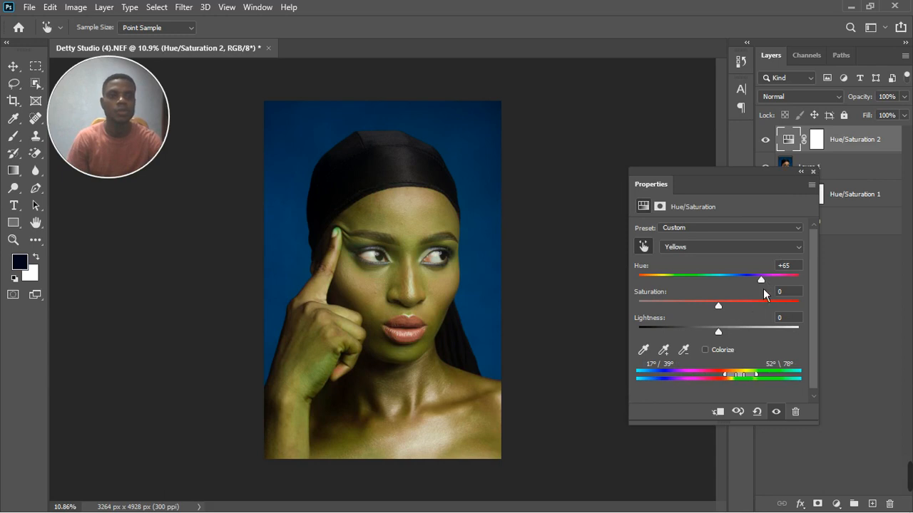
Step: Set the Yellows Hue and Lightness to 0 and Saturation to +16
left_click(785, 266)
type("0")
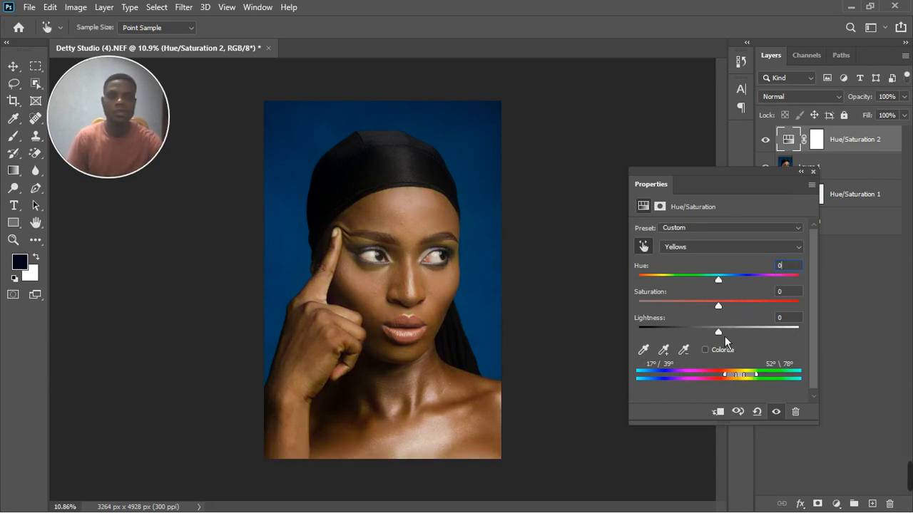
left_click_drag(725, 336, 759, 351)
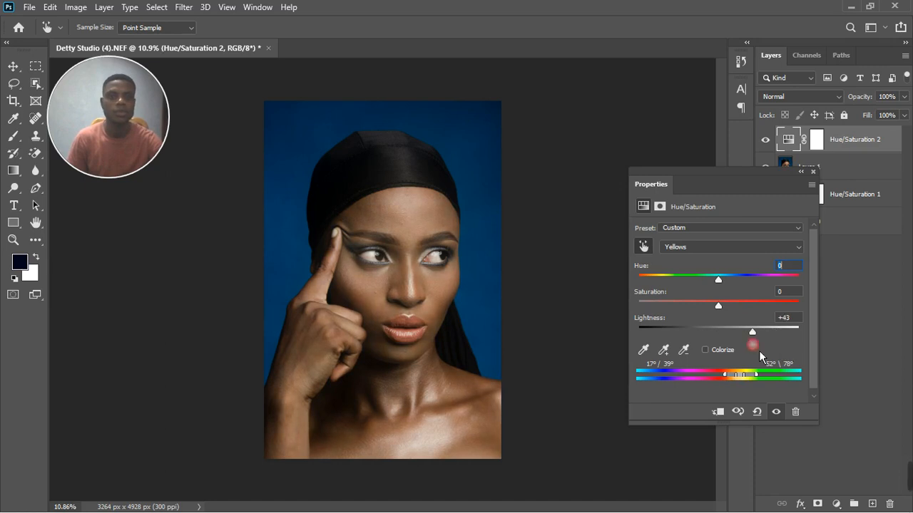
left_click(792, 320)
type("0")
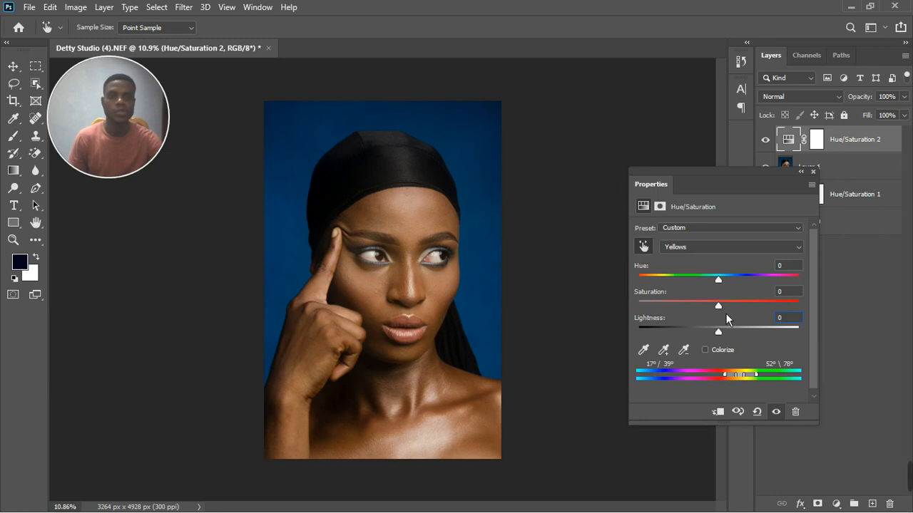
mouse_move(725, 313)
left_mouse_down()
mouse_move(738, 310)
mouse_move(704, 314)
mouse_move(735, 309)
left_mouse_up()
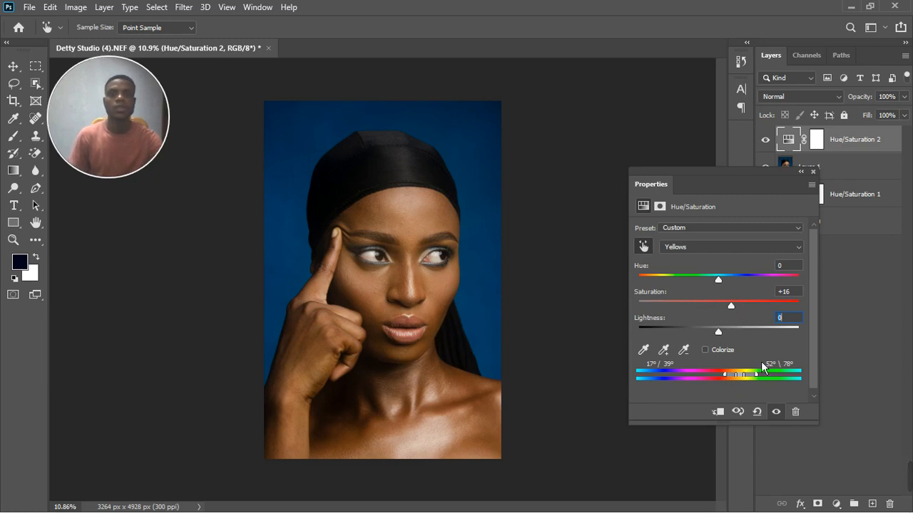
Step: Toggle Hue/Saturation 2 off and on to compare, then close its settings
left_click(778, 412)
left_click(778, 412)
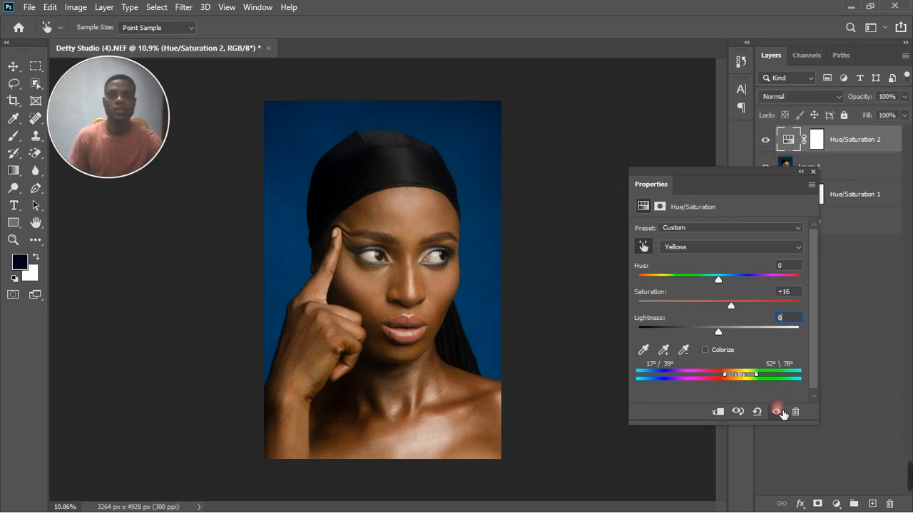
left_click(813, 172)
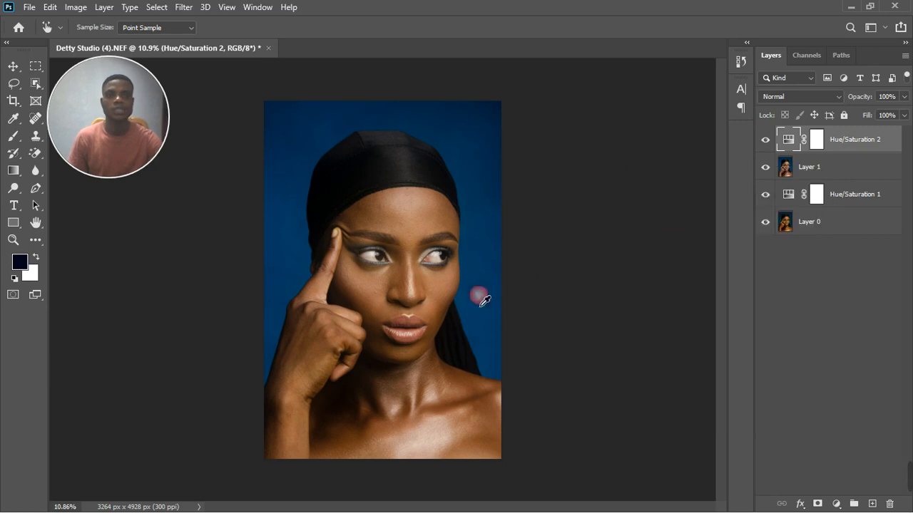
scroll(342, 346, "up", 3)
scroll(441, 366, "down", 3)
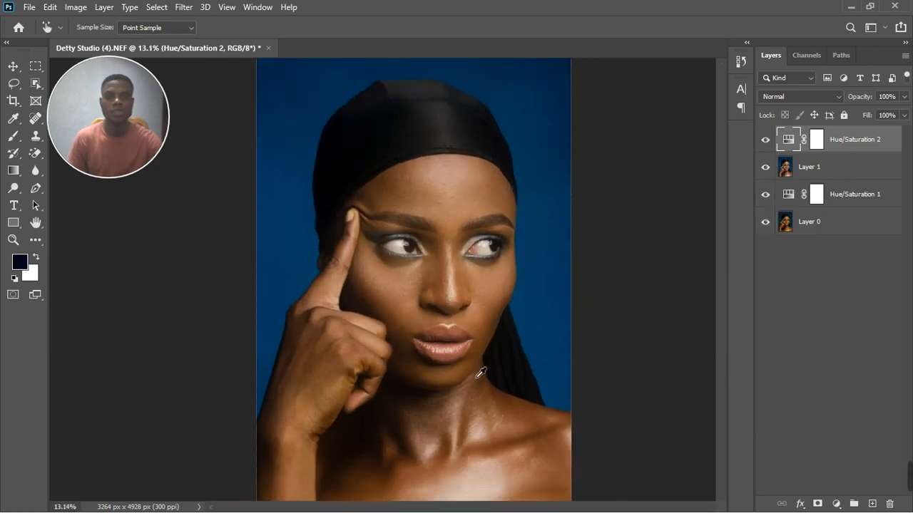
Step: Add an Exposure 1 layer with Gamma Correction 0.92 and invert its mask to black
left_click(767, 141)
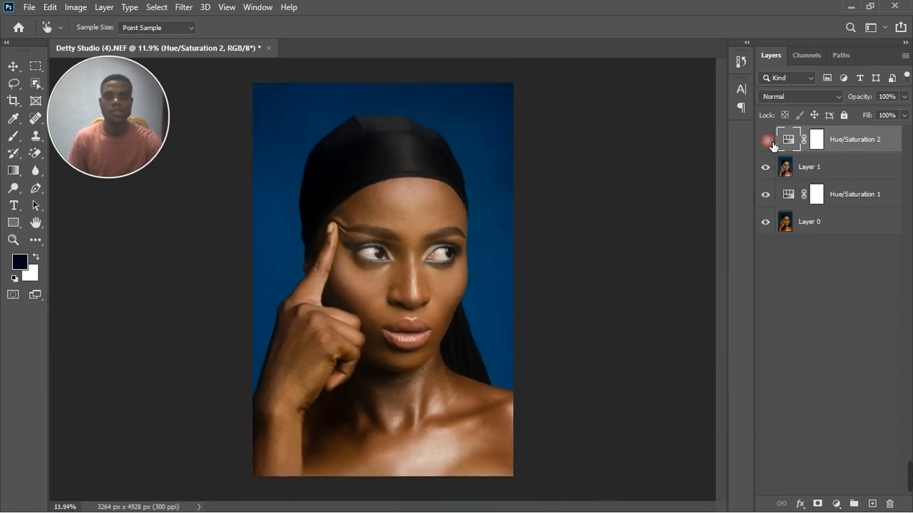
left_click(767, 141)
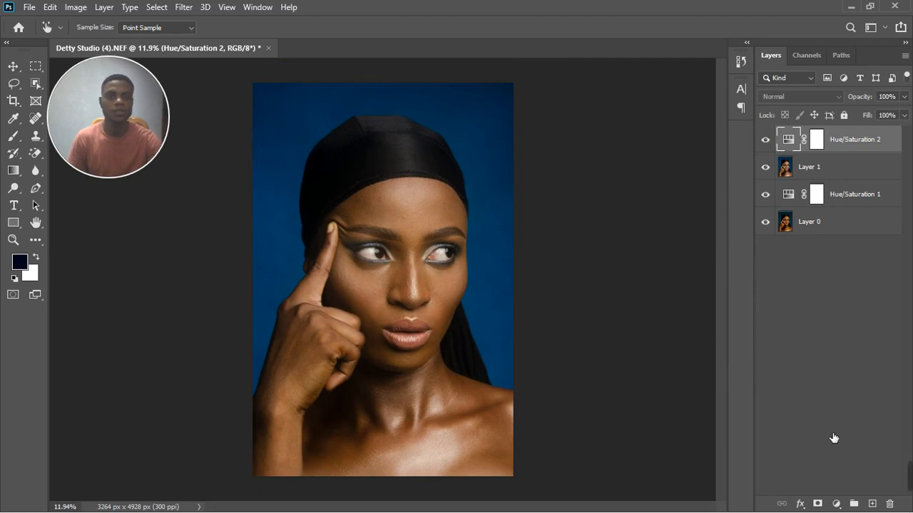
left_click(836, 504)
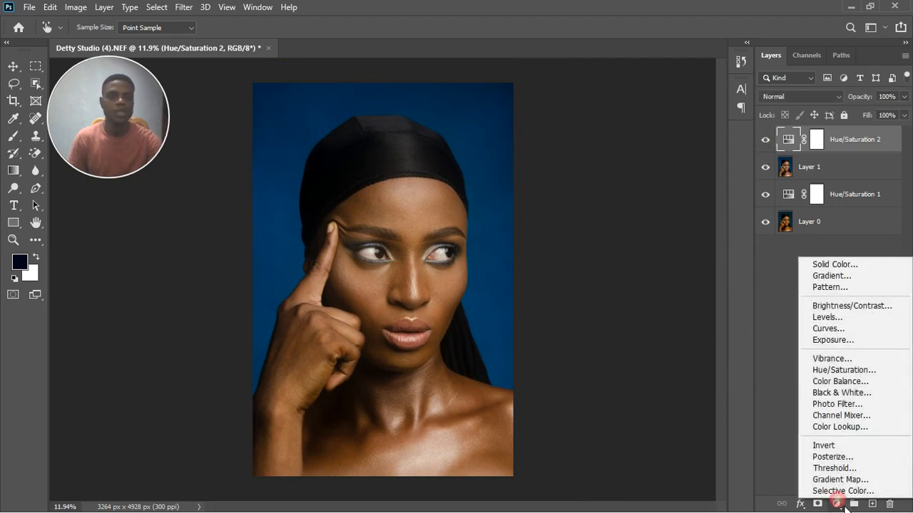
left_click(838, 340)
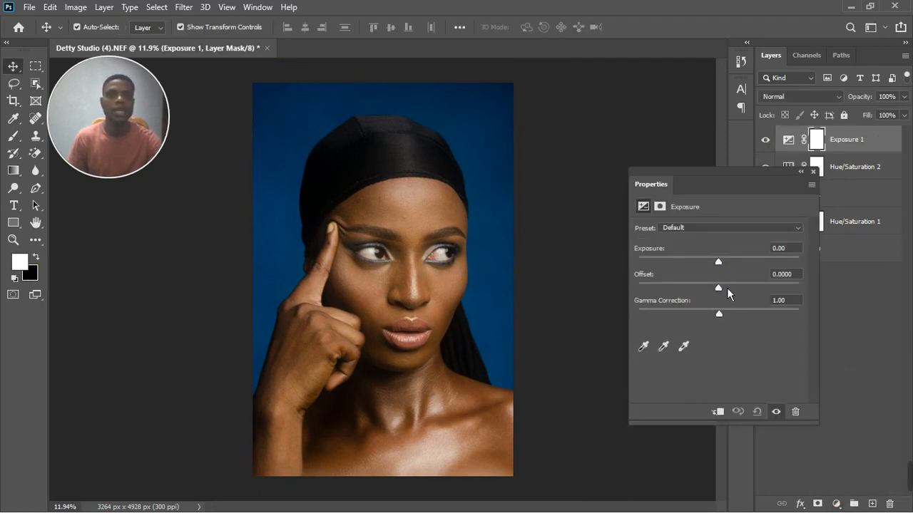
left_click_drag(725, 323, 726, 322)
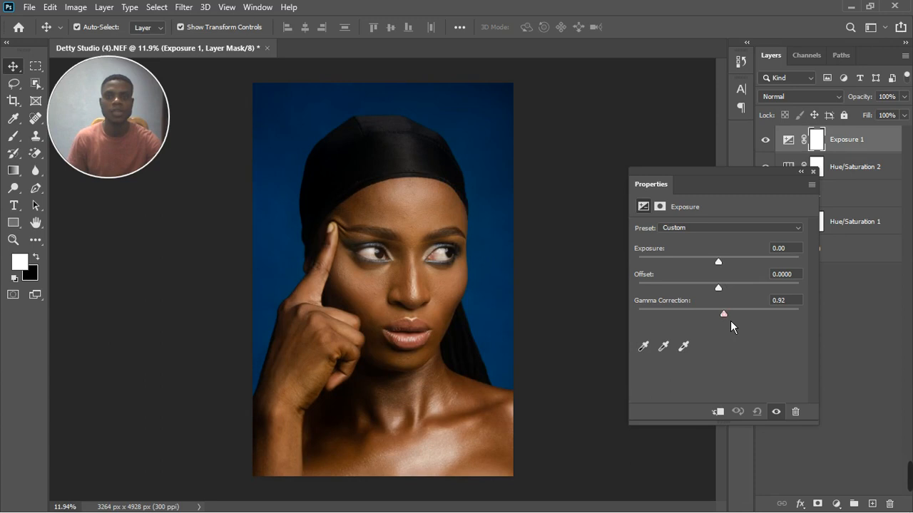
left_click(814, 173)
key("ctrl+i")
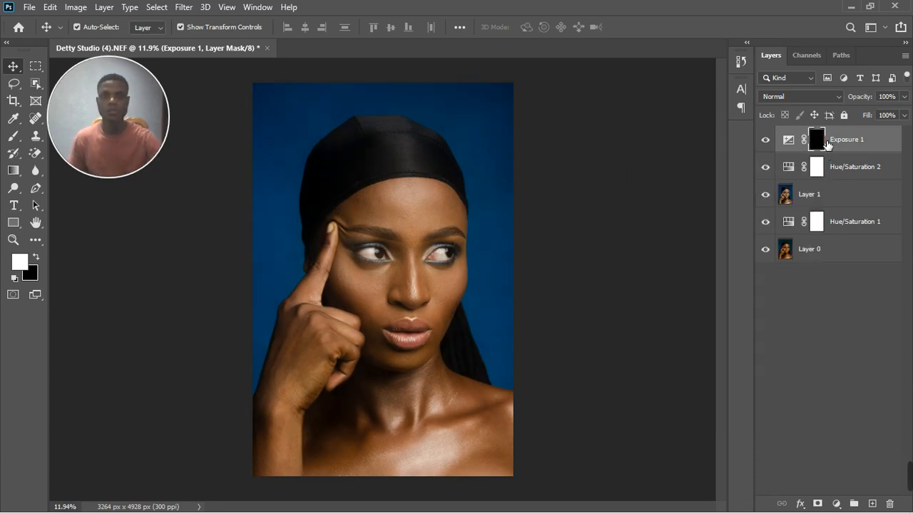
Step: Paint white on the Exposure 1 mask around the figure with a size-1000 brush, then zoom in
left_click(13, 136)
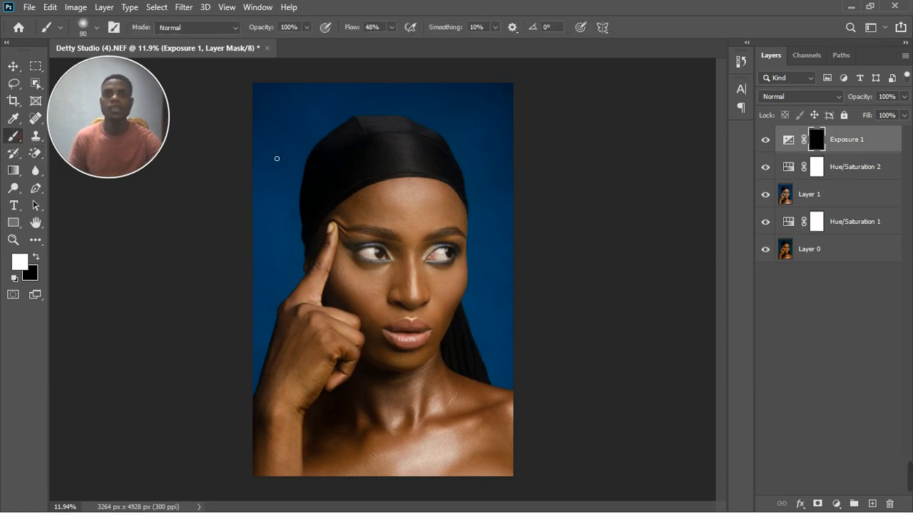
key("bracketright")
key("bracketright")
key("bracketright")
key("bracketright")
key("bracketright")
key("bracketright")
key("bracketright")
key("bracketright")
key("bracketright")
key("bracketright")
key("bracketright")
key("bracketright")
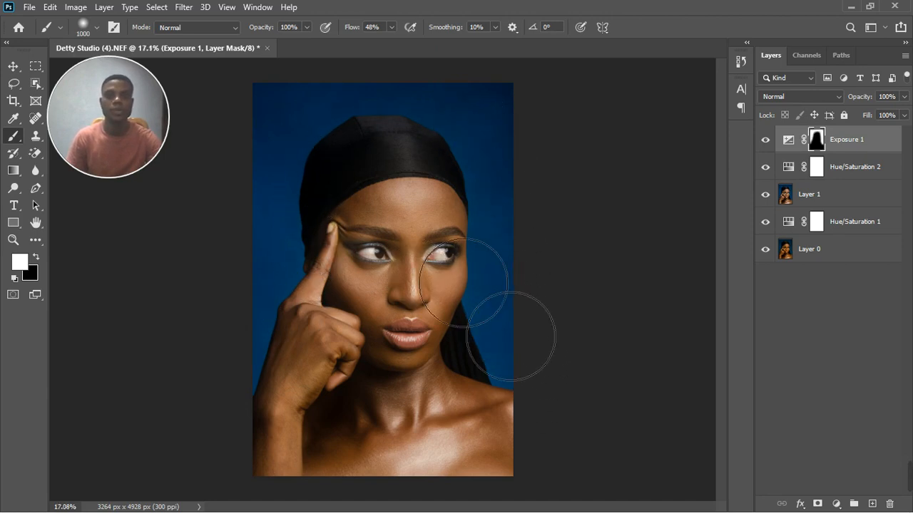
key("ctrl+plus")
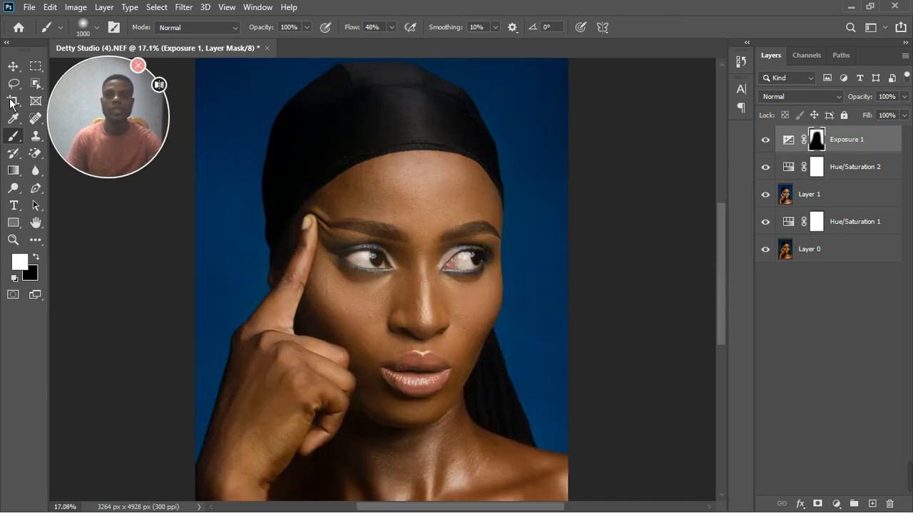
key("v")
scroll(518, 342, "down", 1)
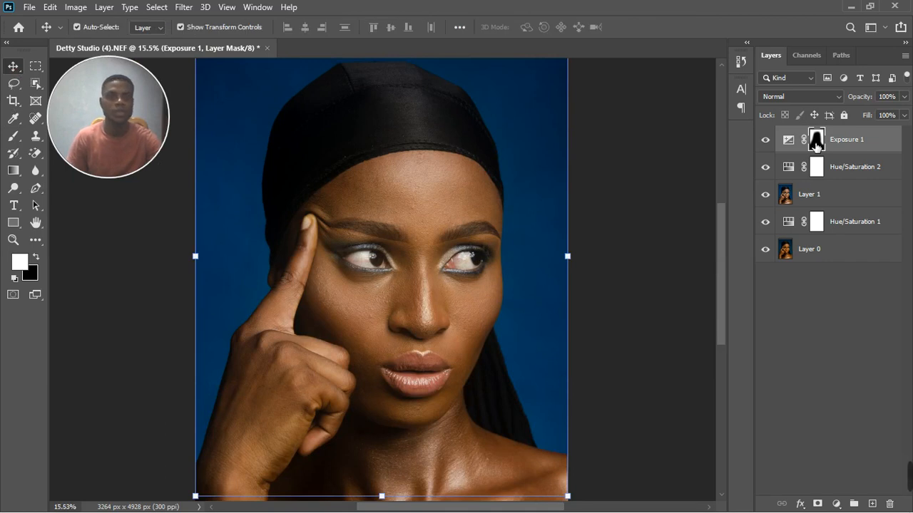
Step: Stamp the visible layers into a new merged Layer 2 at the top of the stack
left_click(857, 198)
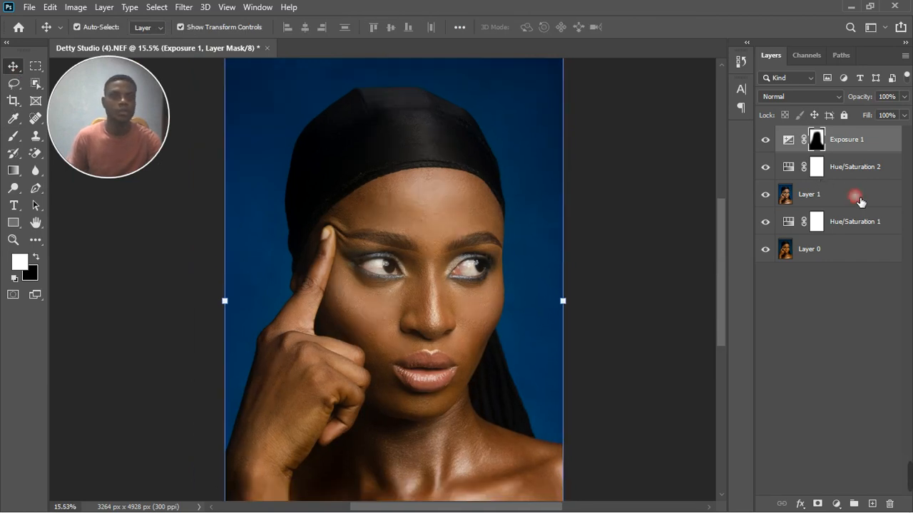
left_click(859, 171, "ctrl")
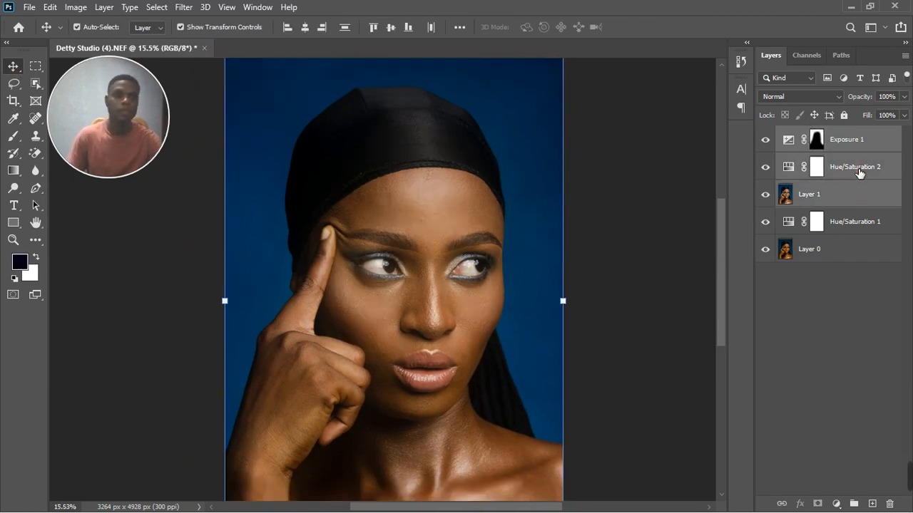
key("ctrl+e")
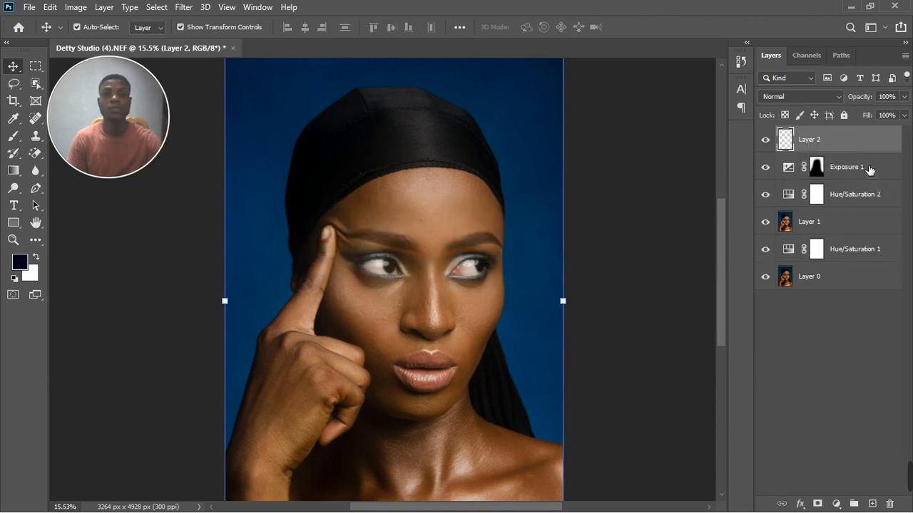
scroll(503, 230, "down", 4)
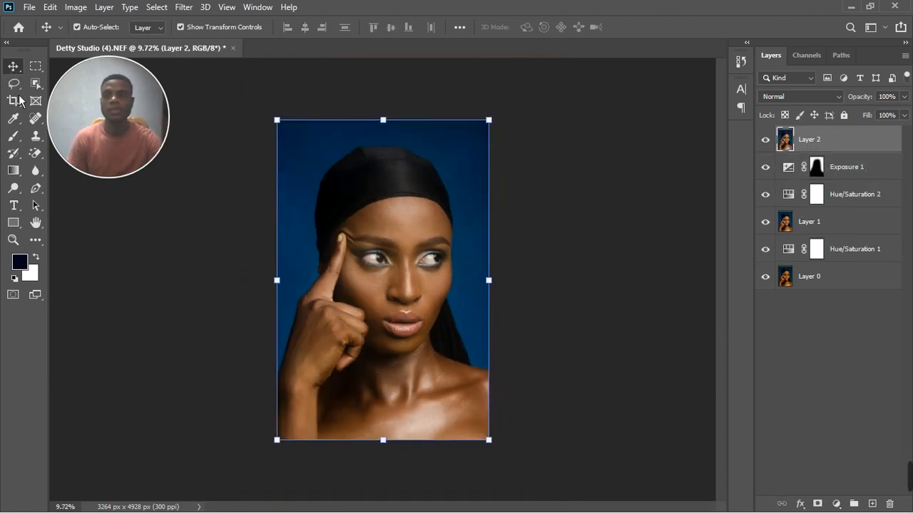
Step: Spot-heal blemishes on the forehead, cheeks and around the brows with a size-60 brush
left_click(39, 125)
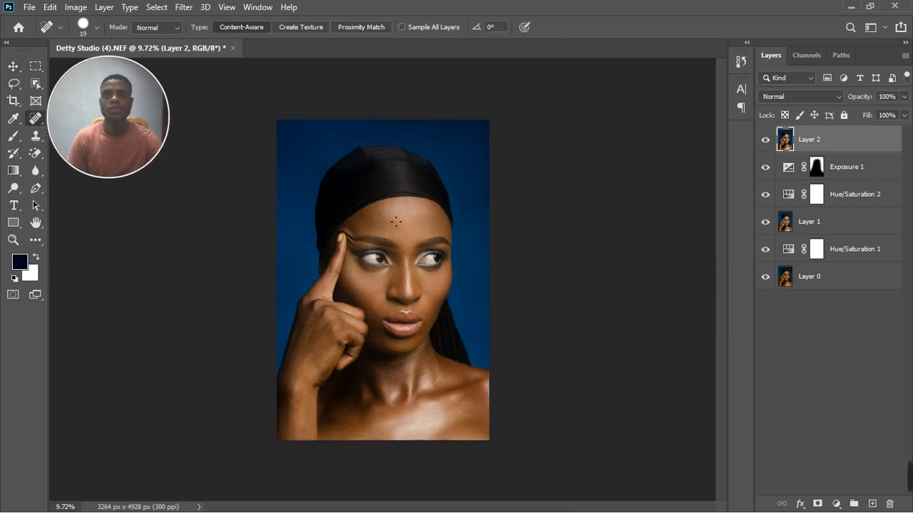
scroll(393, 224, "up", 1)
scroll(394, 224, "up", 2)
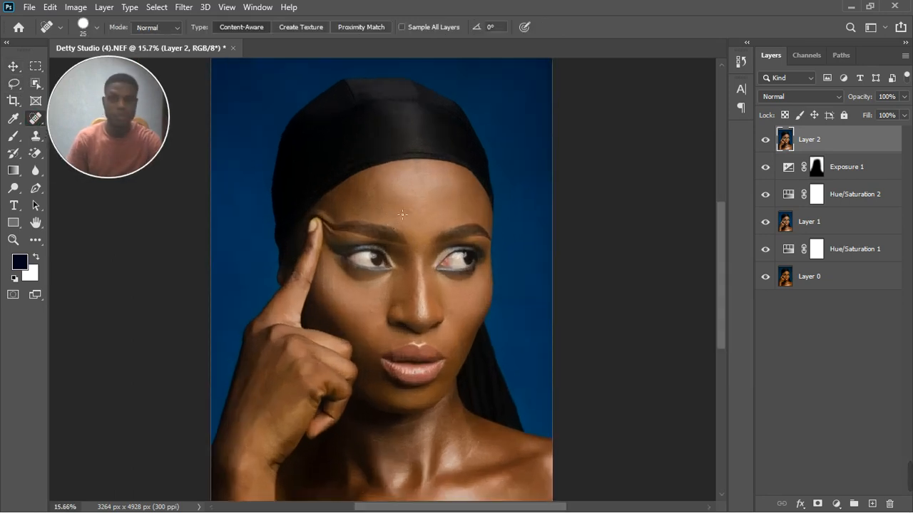
key("bracketright")
key("bracketright")
scroll(401, 213, "up", 3)
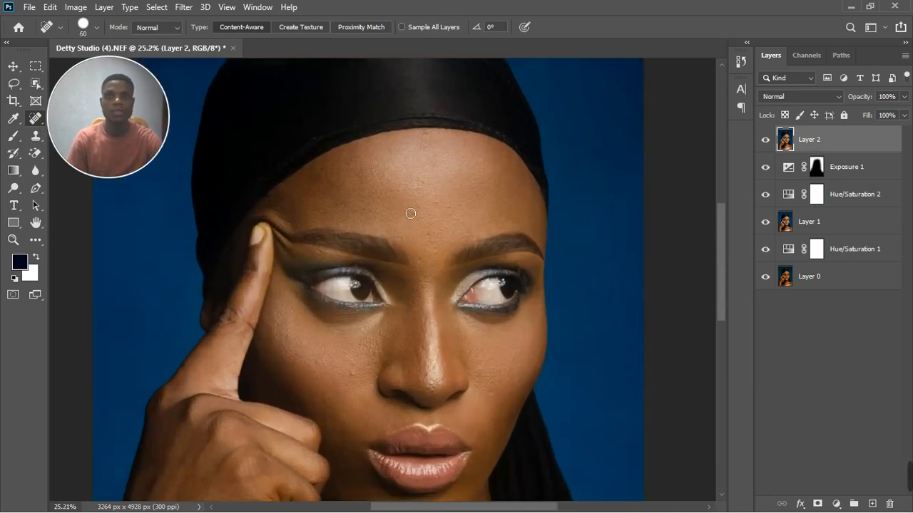
left_click(414, 212)
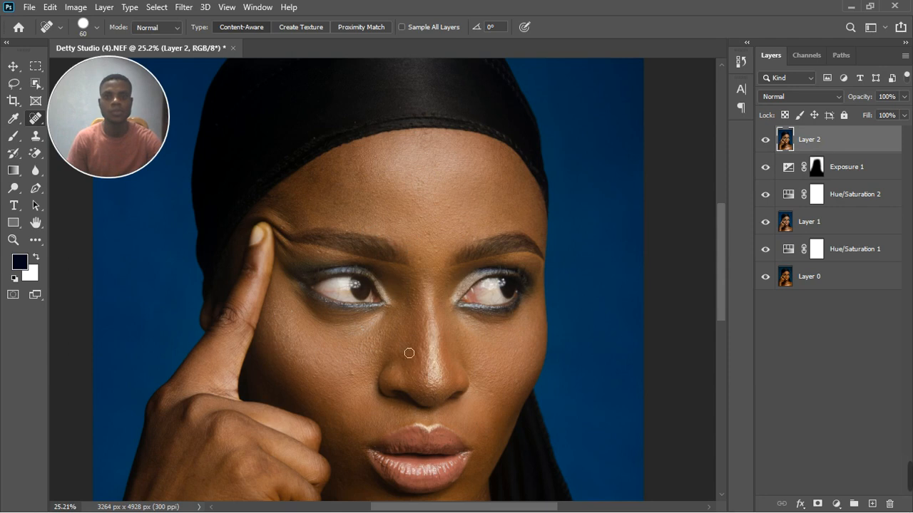
left_click(357, 379)
scroll(505, 404, "up", 3)
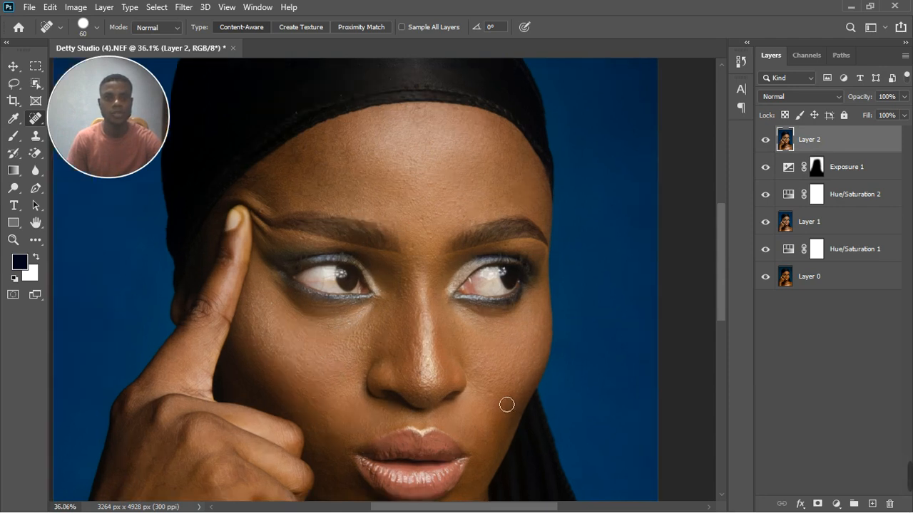
left_click(493, 392)
left_click(505, 381)
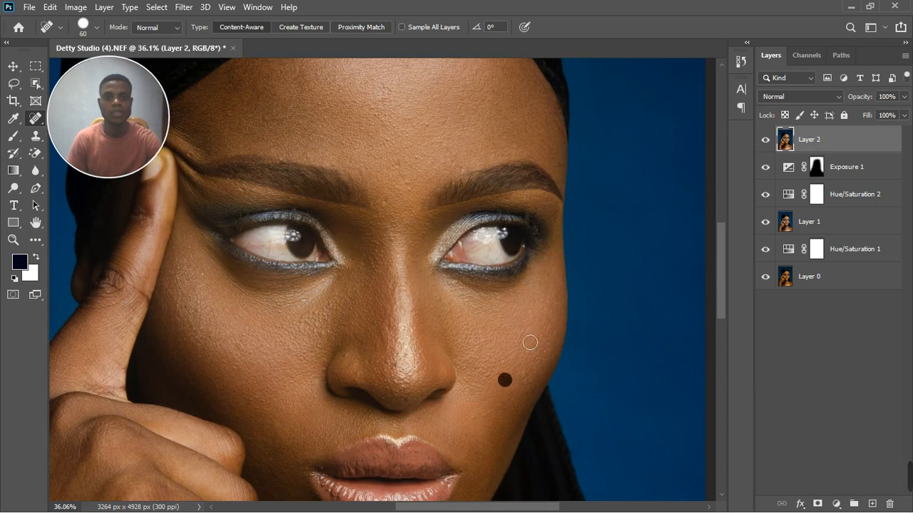
left_click(386, 206)
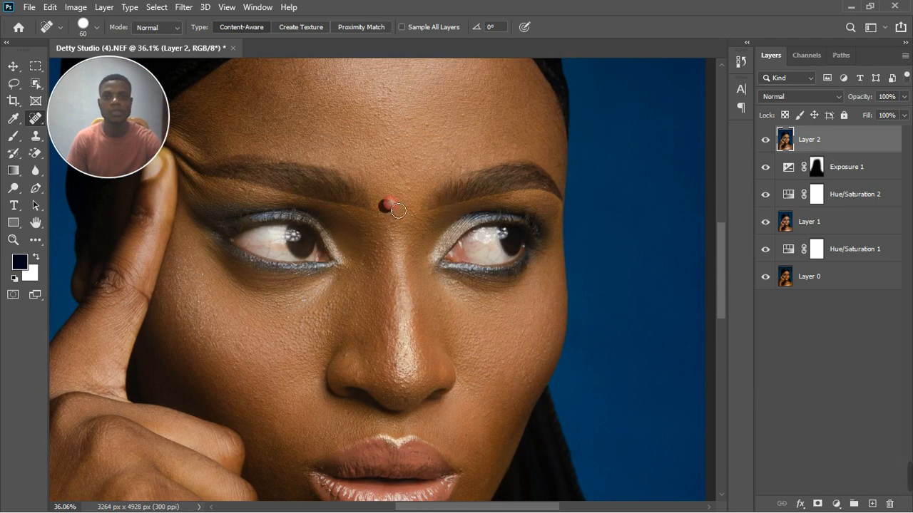
left_click(397, 163)
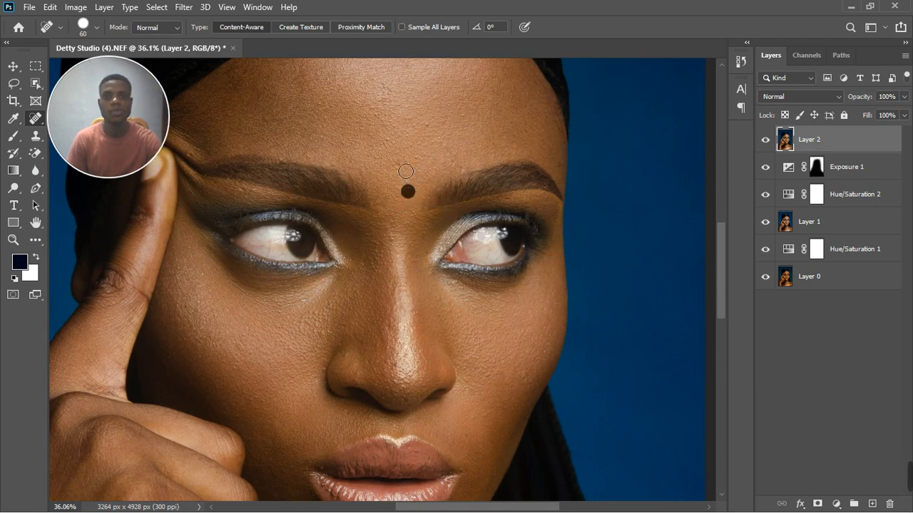
left_click(461, 167)
left_click(428, 124)
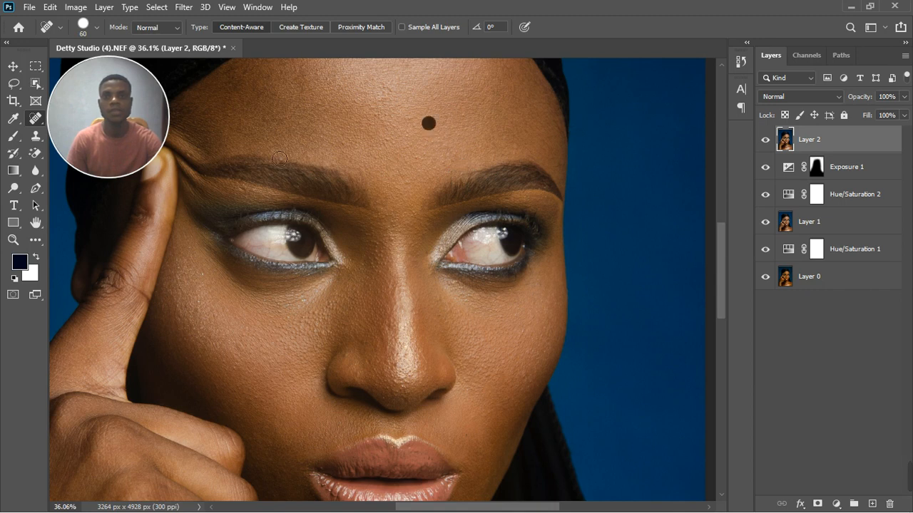
Step: Spot-heal remaining spots on the left cheek, under the eye, and below and beside the nose
left_click(242, 333)
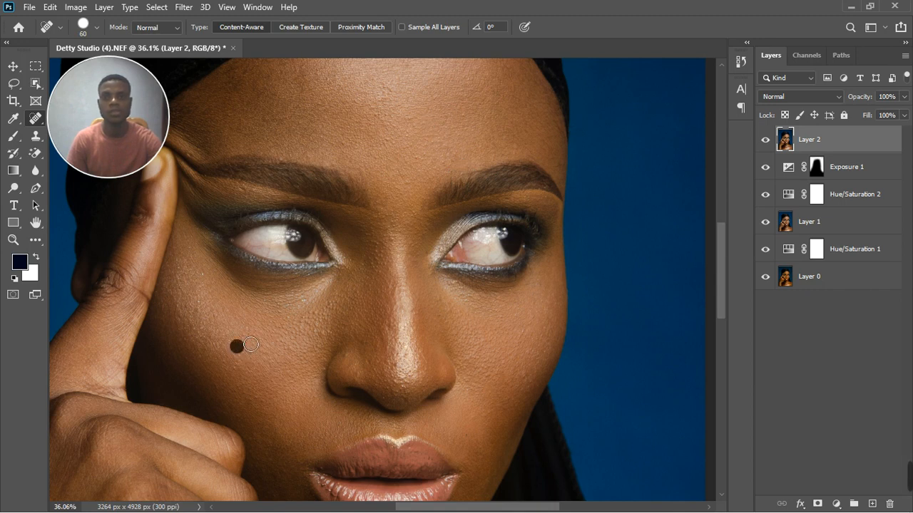
left_click(330, 335)
left_click(355, 418)
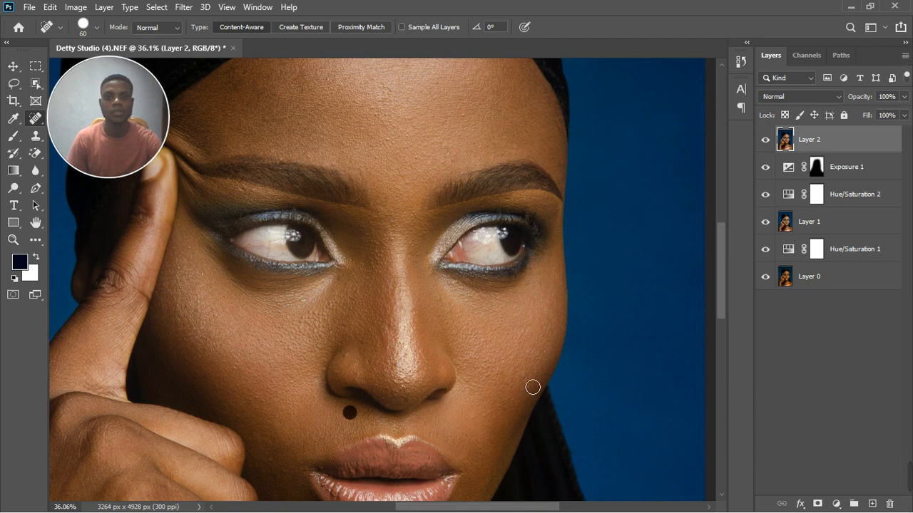
left_click(487, 375)
scroll(314, 339, "down", 3)
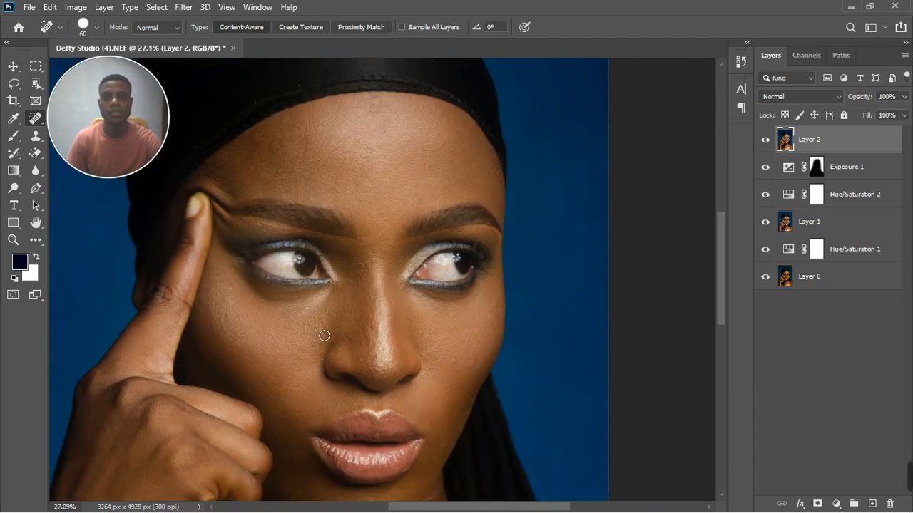
scroll(322, 333, "down", 1)
scroll(371, 328, "up", 4)
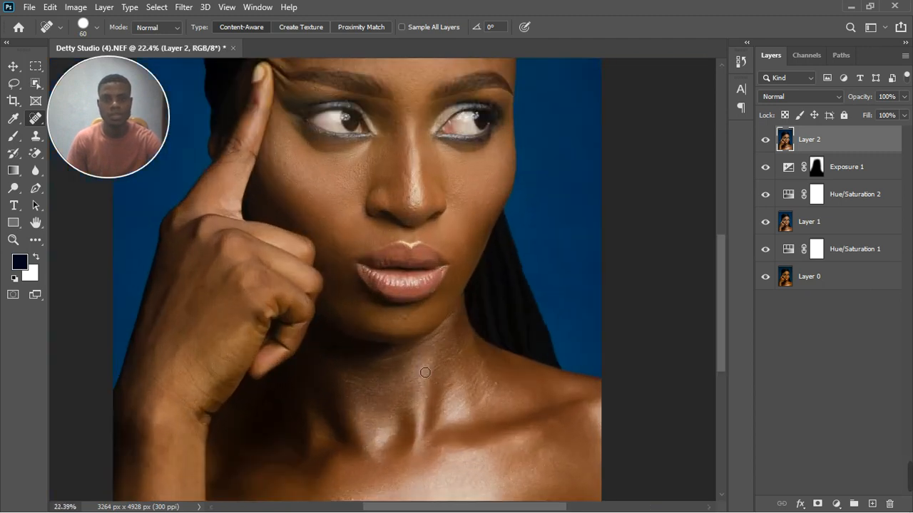
left_click(425, 309)
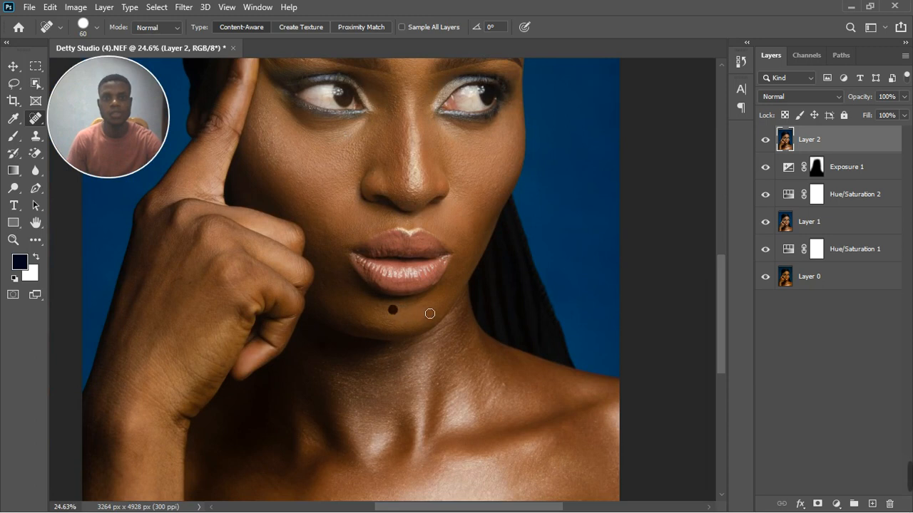
left_click(408, 179)
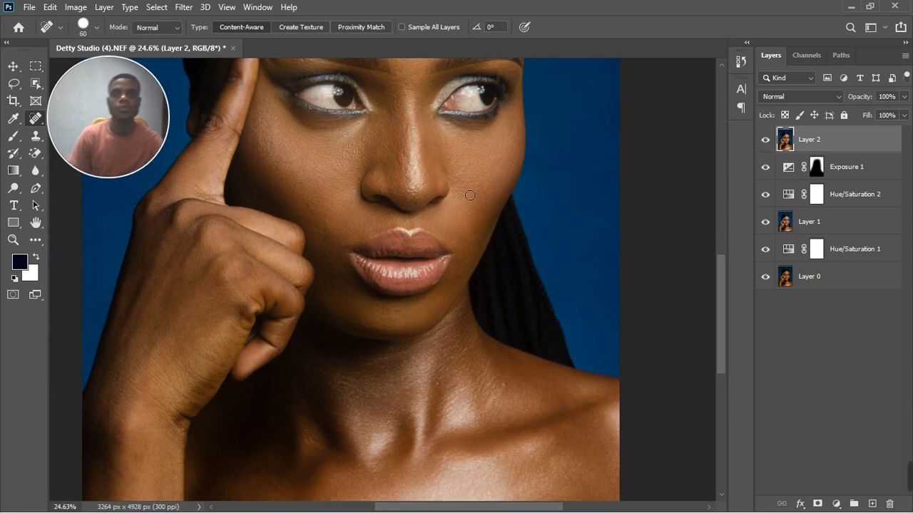
scroll(470, 195, "down", 1)
scroll(470, 194, "down", 5)
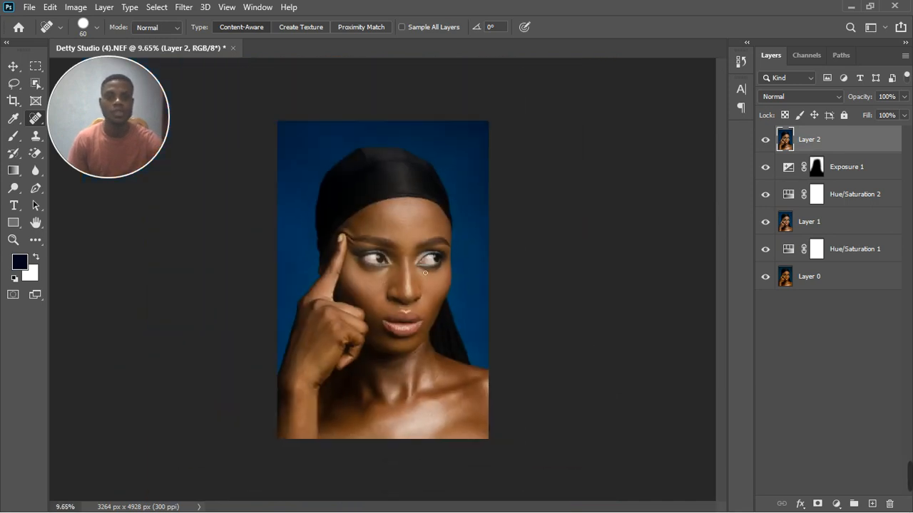
scroll(469, 195, "up", 3)
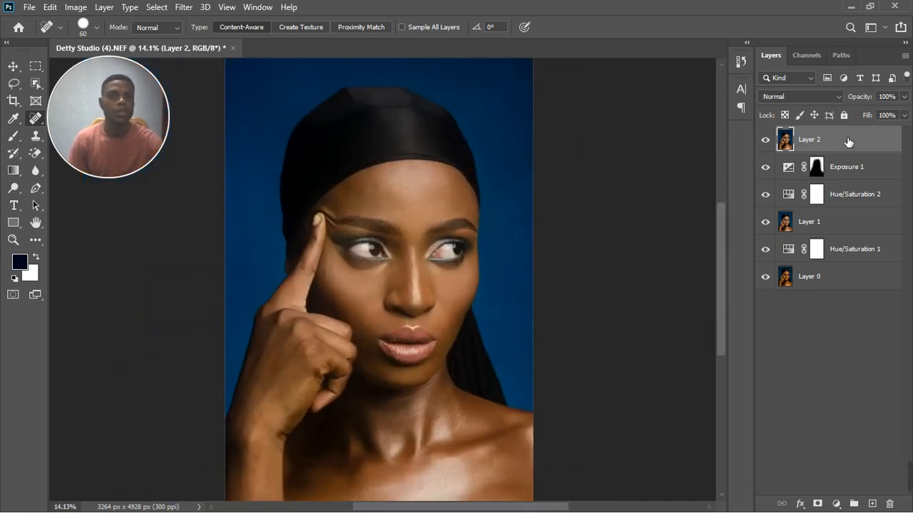
Step: Add a Color Lookup 1 layer that loads the JCS MELANIN PLUS.CUBE 3D LUT
left_click(837, 504)
left_click(845, 430)
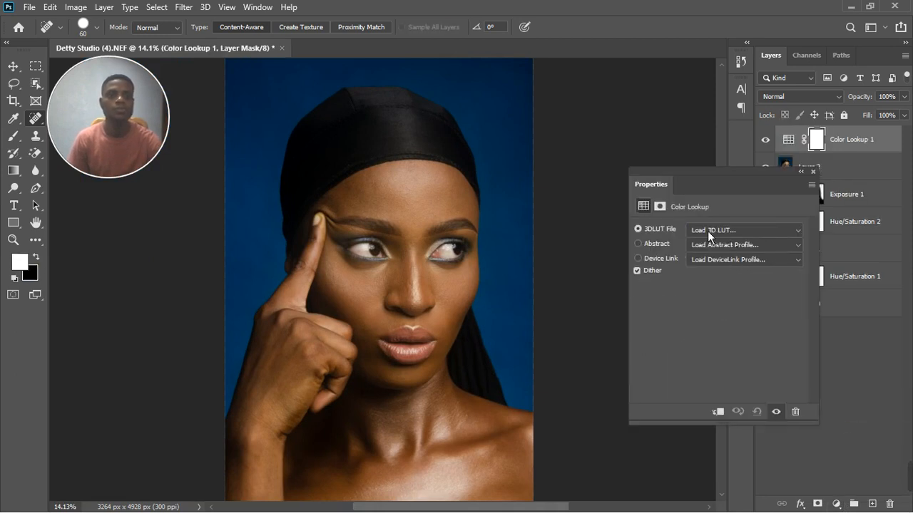
left_click(712, 232)
left_click(716, 7)
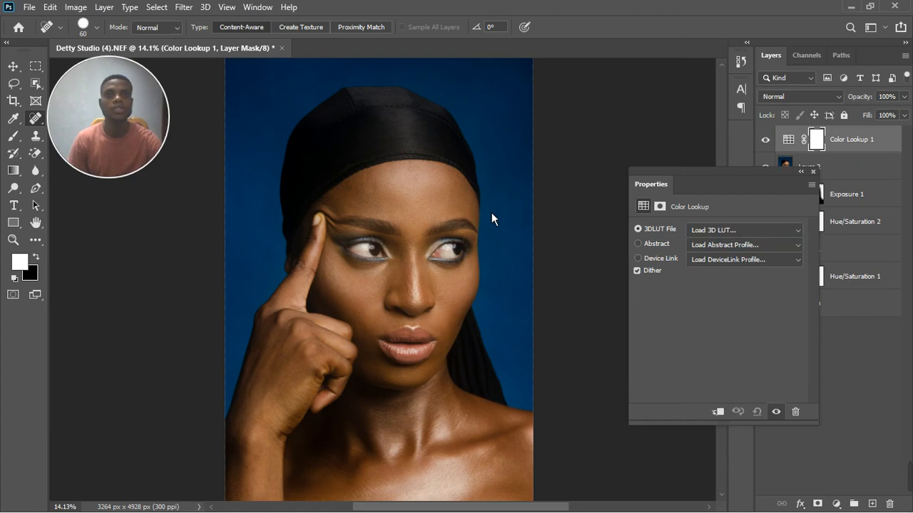
left_click(492, 294)
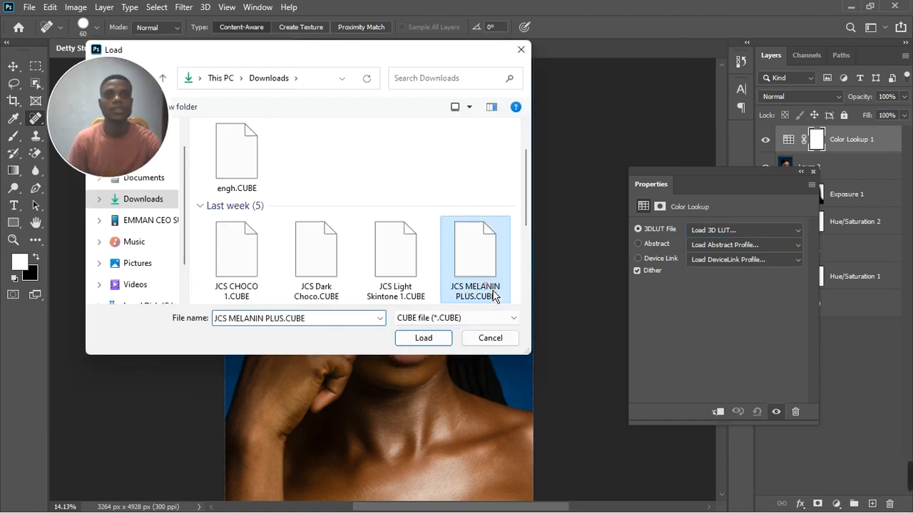
double_click(492, 294)
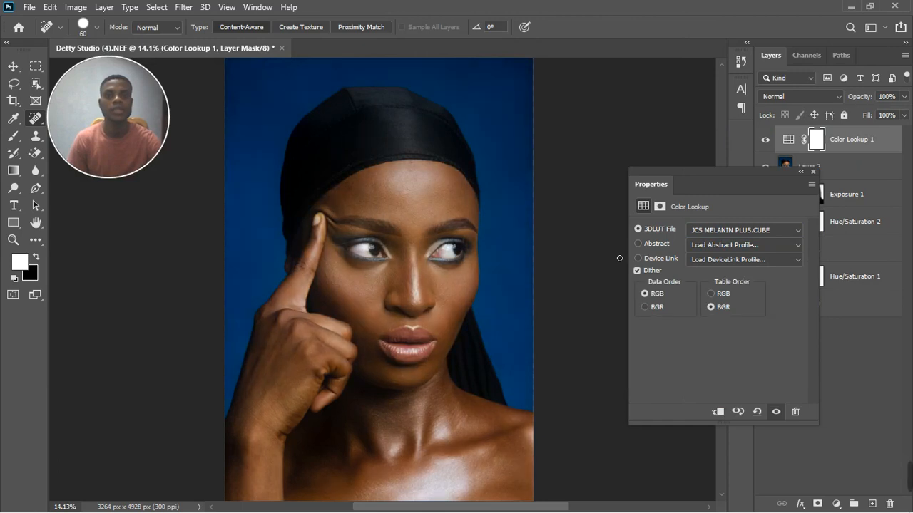
left_click(812, 172)
Step: Compare the portrait with Color Lookup 1 on and off, leaving the grade hidden
scroll(579, 332, "down", 2)
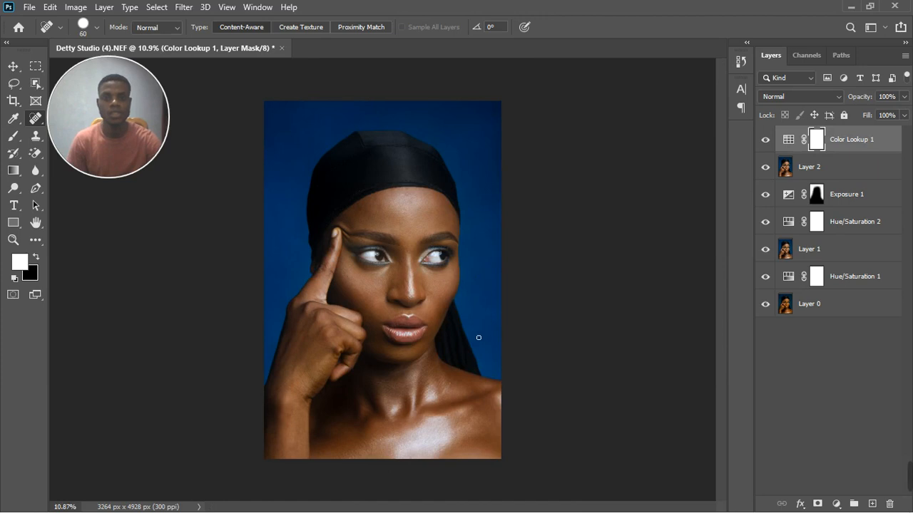
left_click(766, 142)
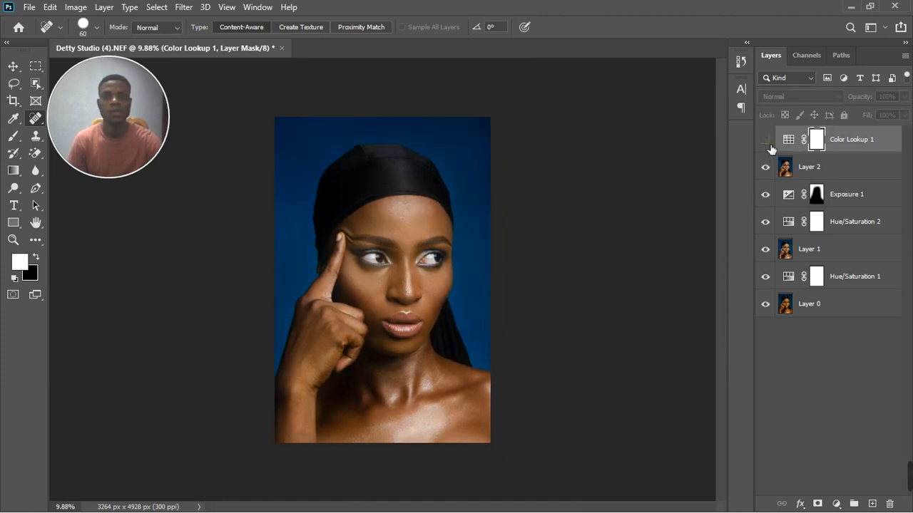
left_click(767, 142)
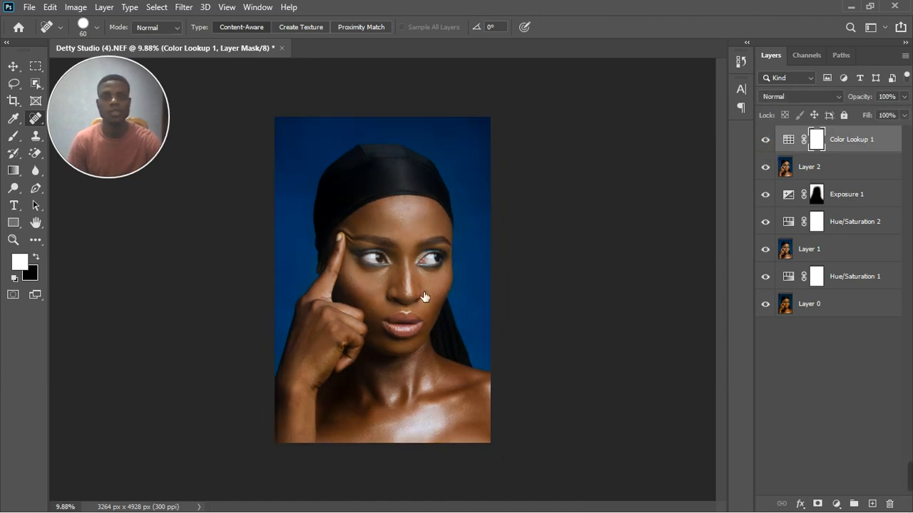
scroll(420, 247, "up", 6)
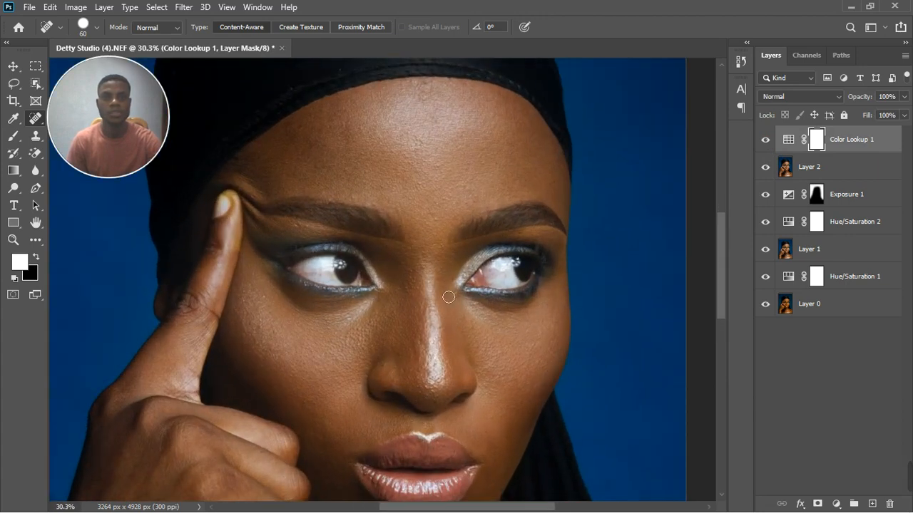
scroll(449, 297, "down", 5)
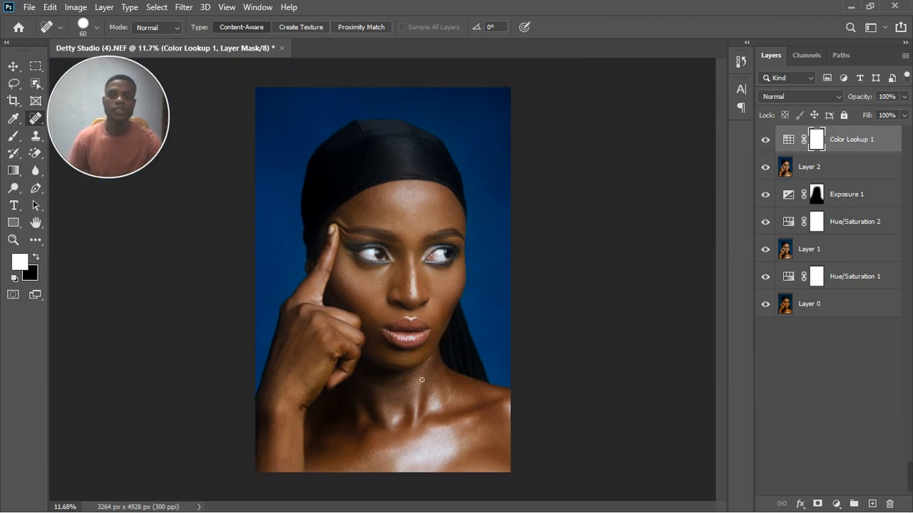
scroll(399, 382, "up", 2)
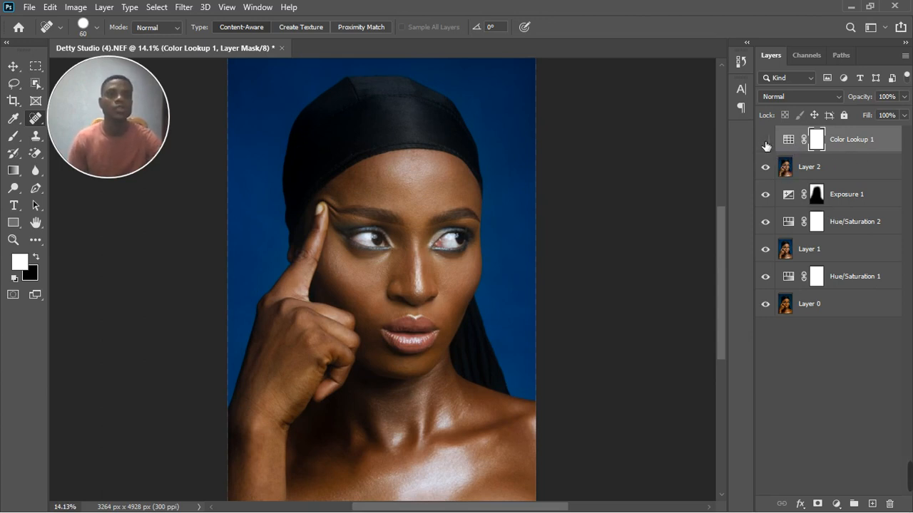
left_click(766, 142)
Step: Duplicate Layer 2, renaming the original 'collor' and the copy 'texture'
left_click(853, 171)
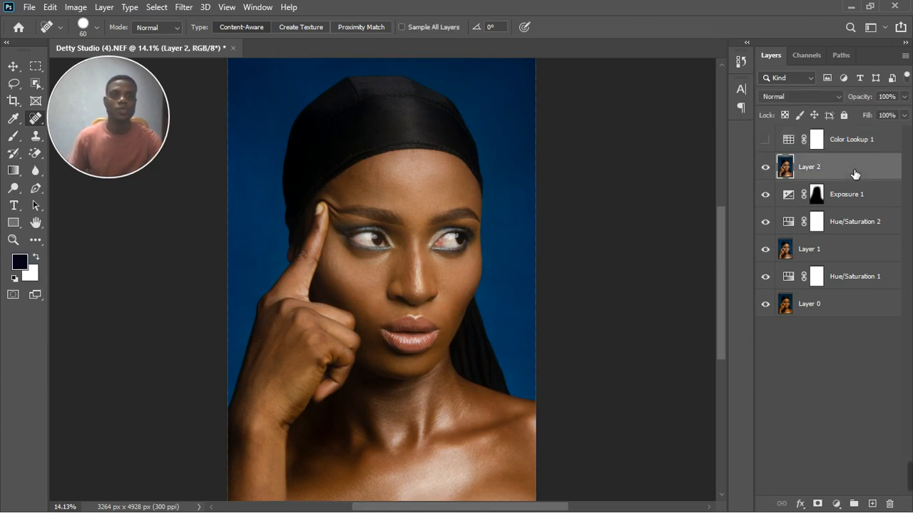
key("ctrl+j")
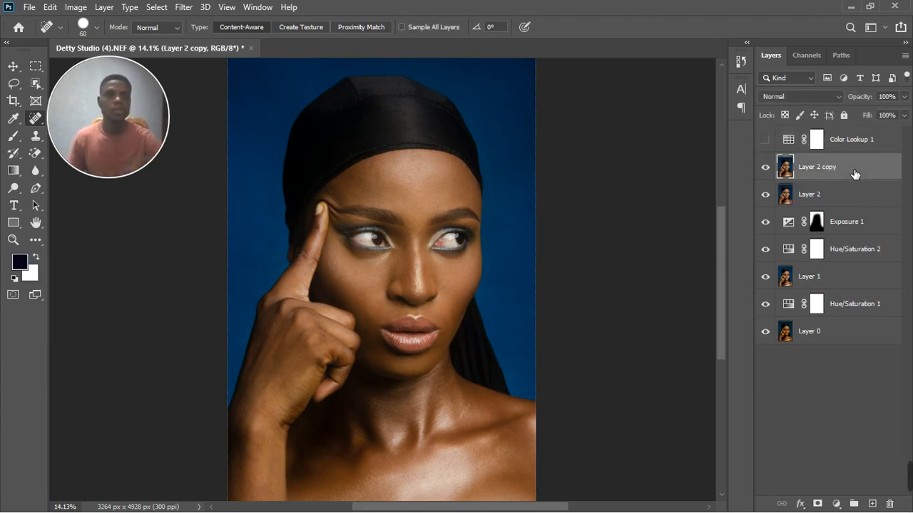
double_click(813, 195)
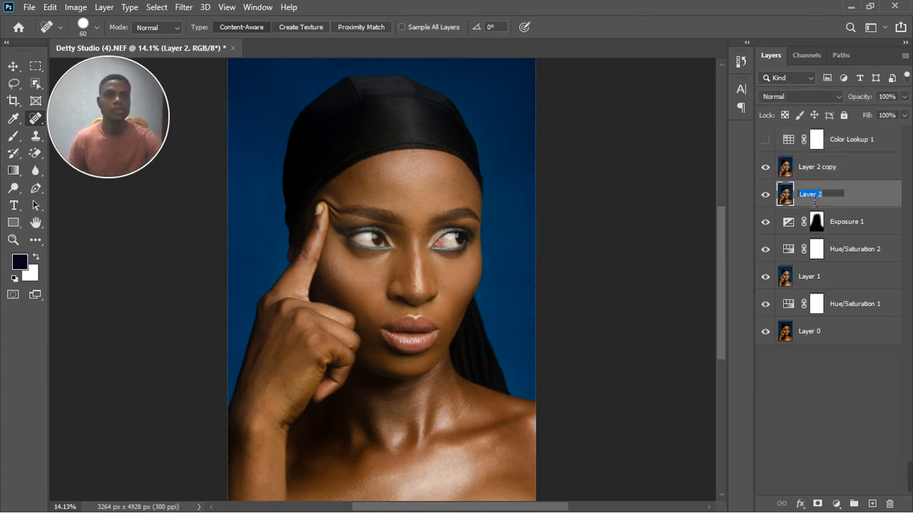
type("col")
type("lor")
key("Return")
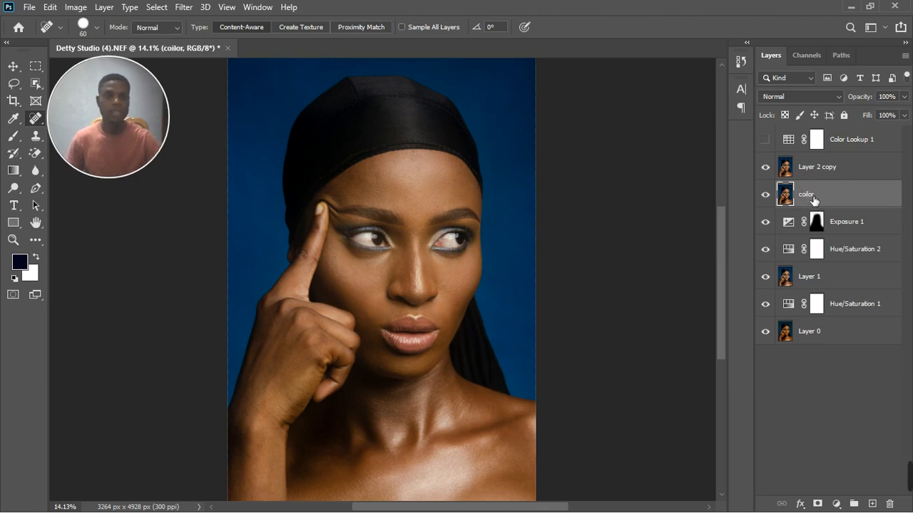
double_click(825, 175)
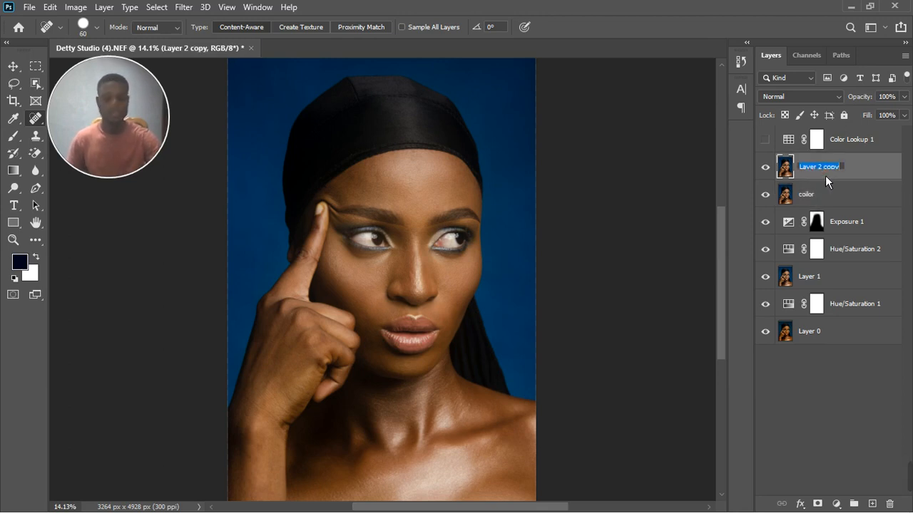
type("texture")
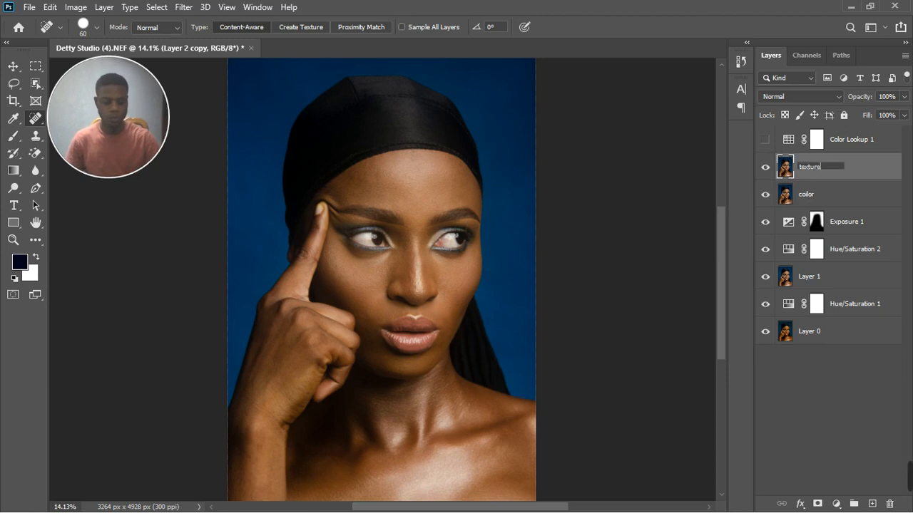
key("Return")
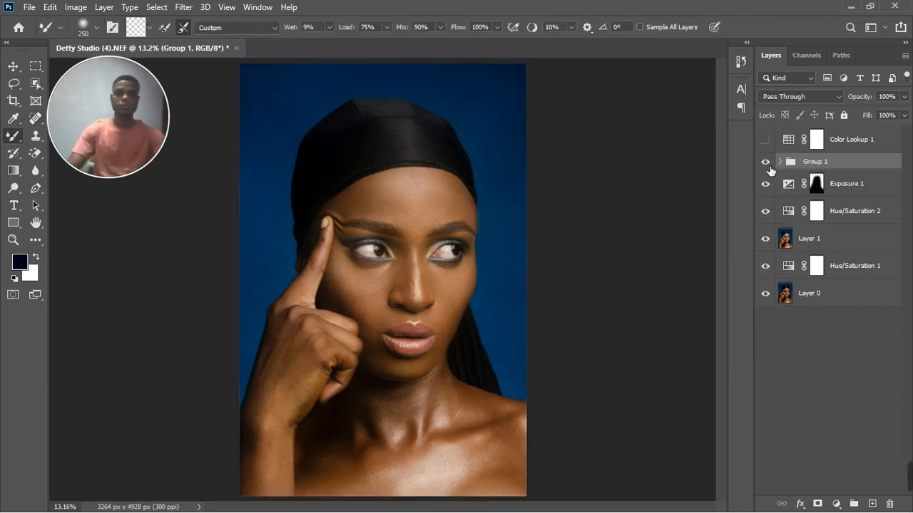
Step: Compare with Group 1 toggled, re-enable Color Lookup 1, and stamp all visible layers into a new layer
left_click(765, 163)
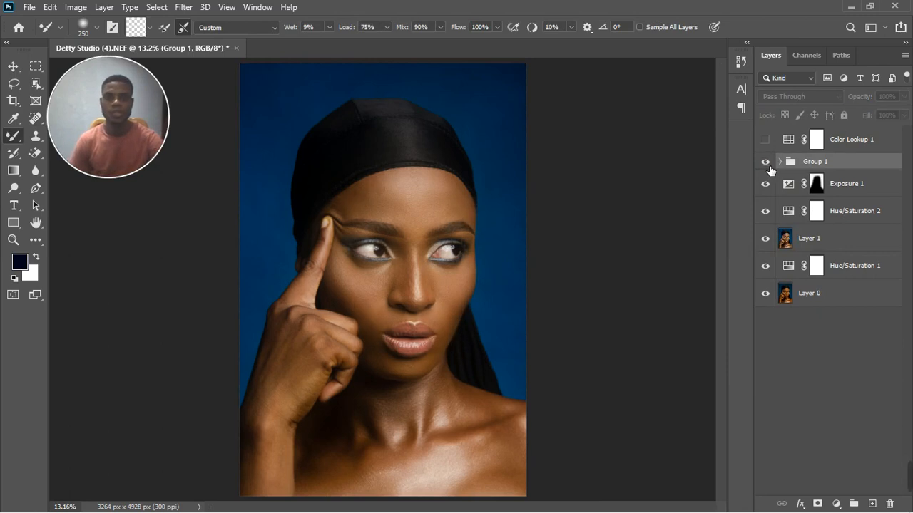
left_click(768, 164)
left_click(768, 165)
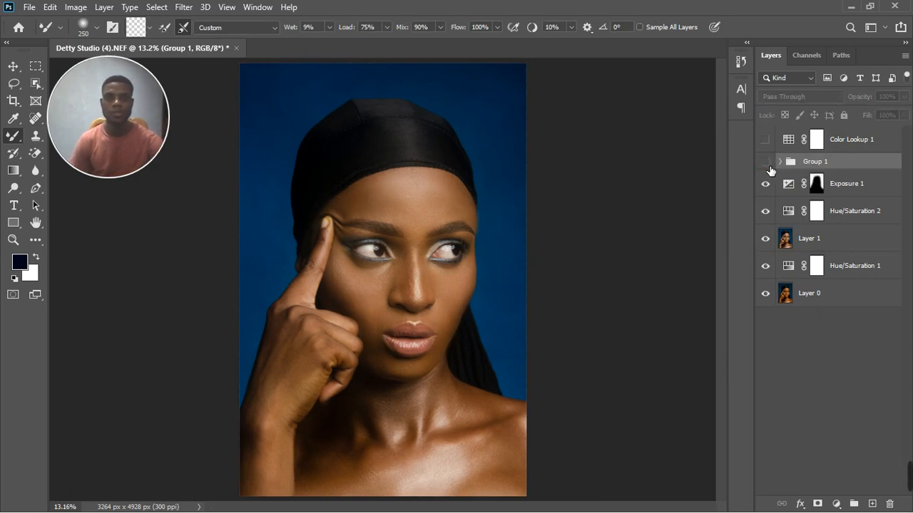
left_click(768, 164)
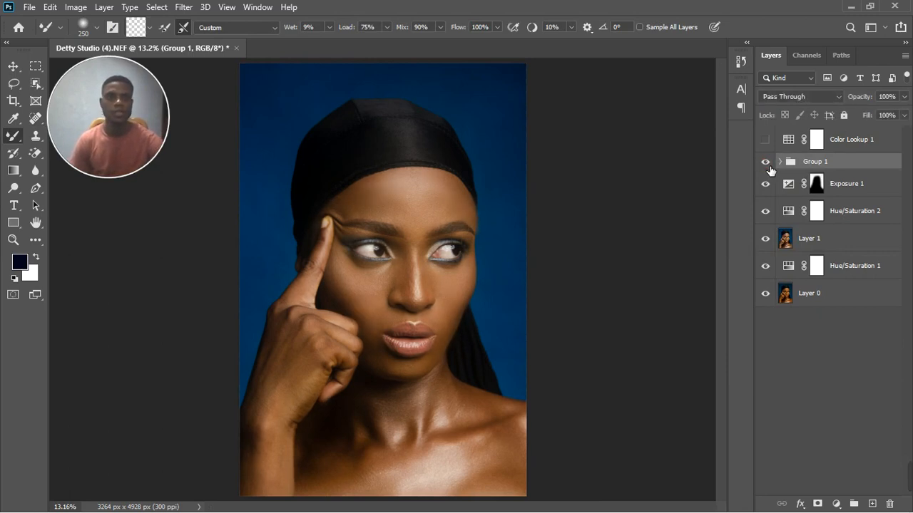
left_click(766, 140)
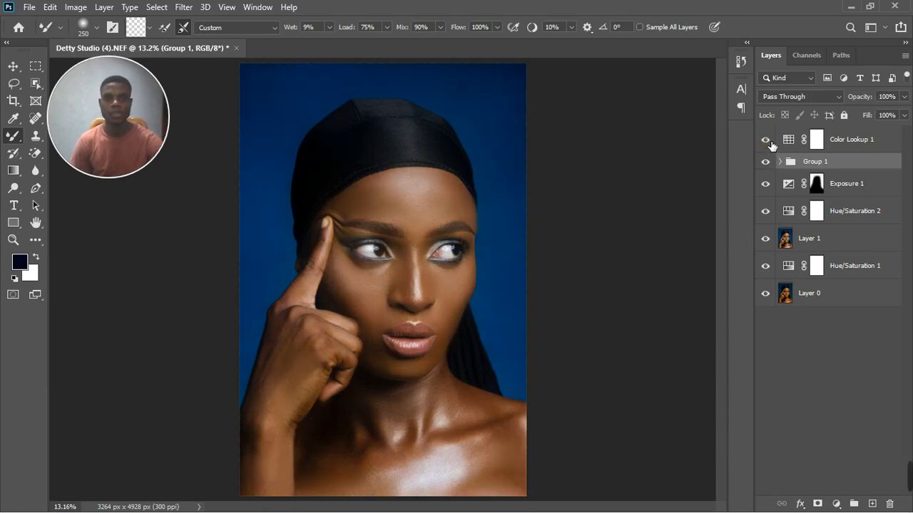
scroll(473, 258, "down", 2)
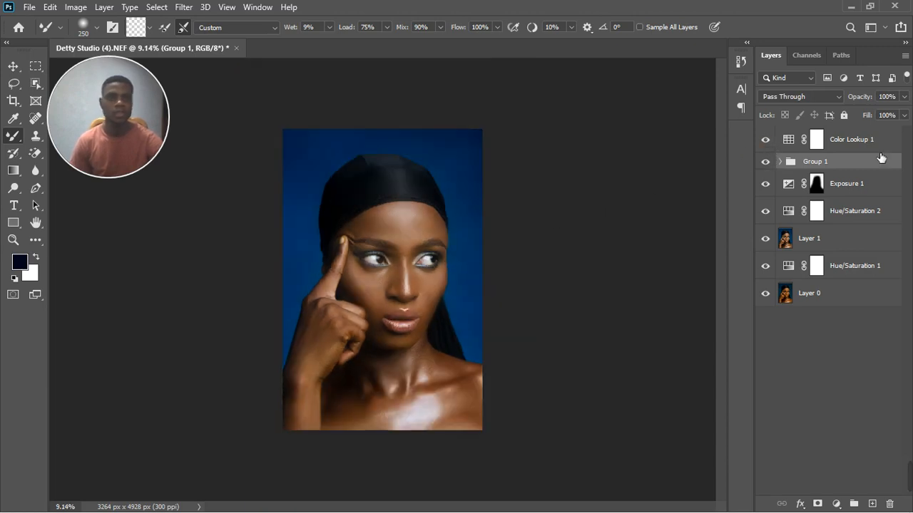
left_click(872, 150)
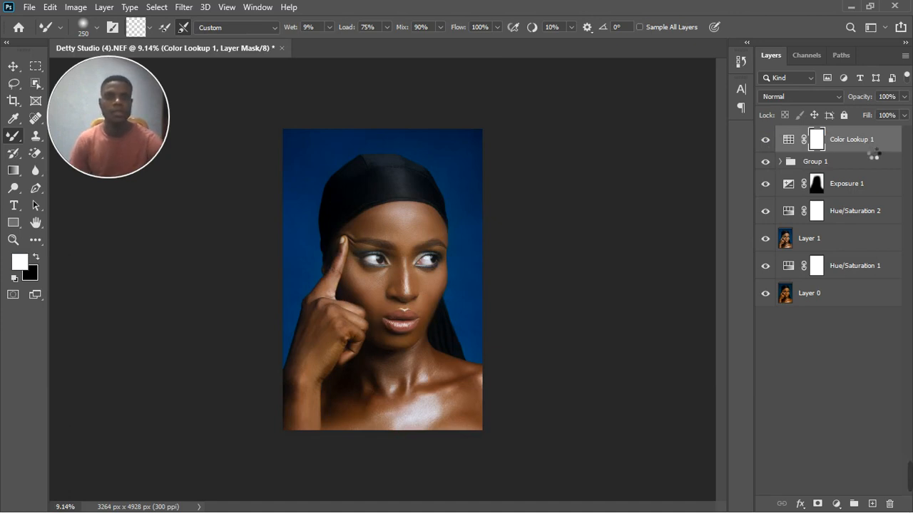
key("ctrl+shift+alt+e")
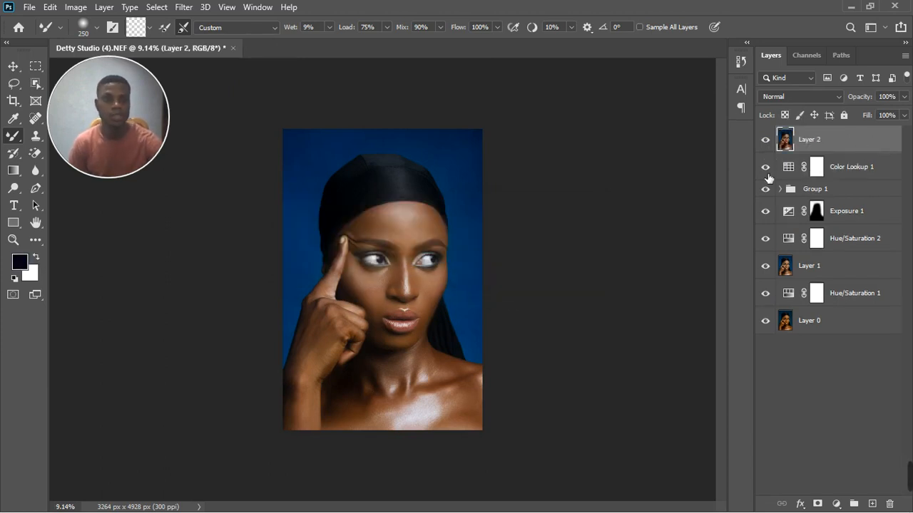
Step: Group the layers from Color Lookup 1 through Hue/Saturation 1 into Group 2
left_click(874, 178)
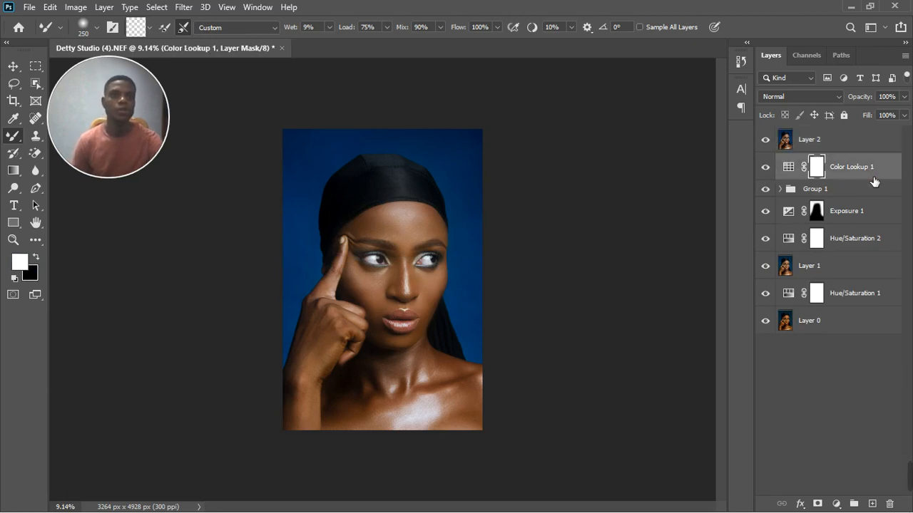
left_click(859, 292, "shift")
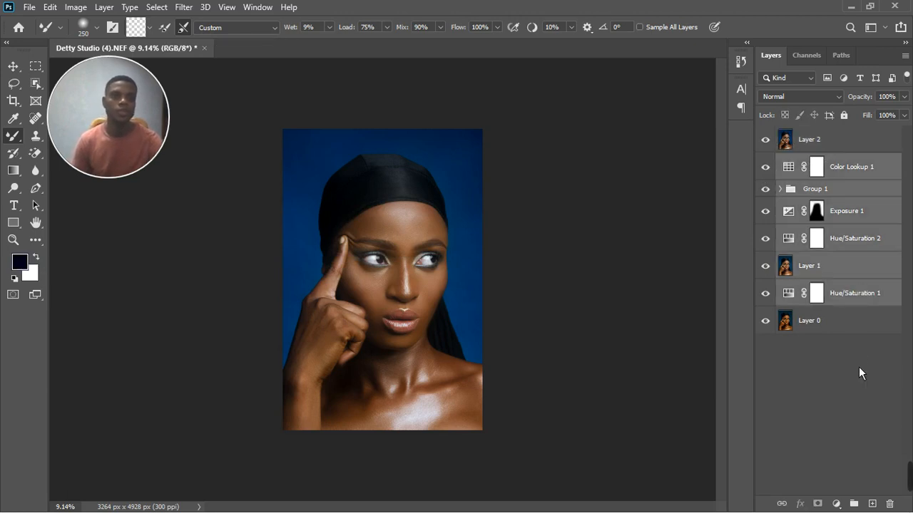
key("ctrl+g")
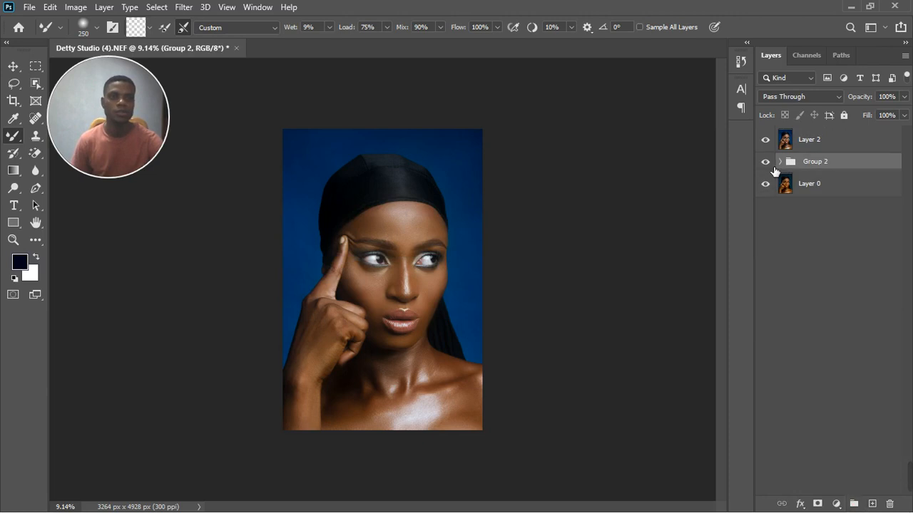
Step: Toggle the merged Layer 2's visibility to compare it against the grouped edits
left_click(773, 146)
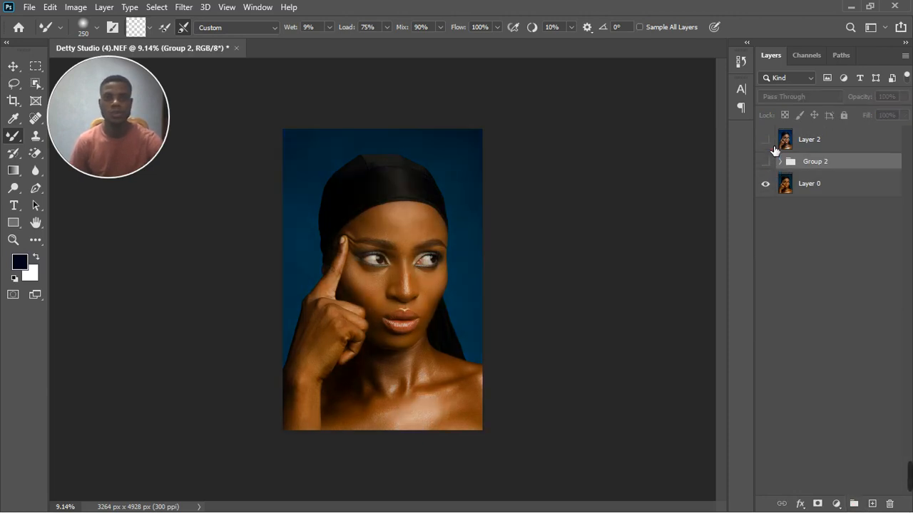
left_click(773, 147)
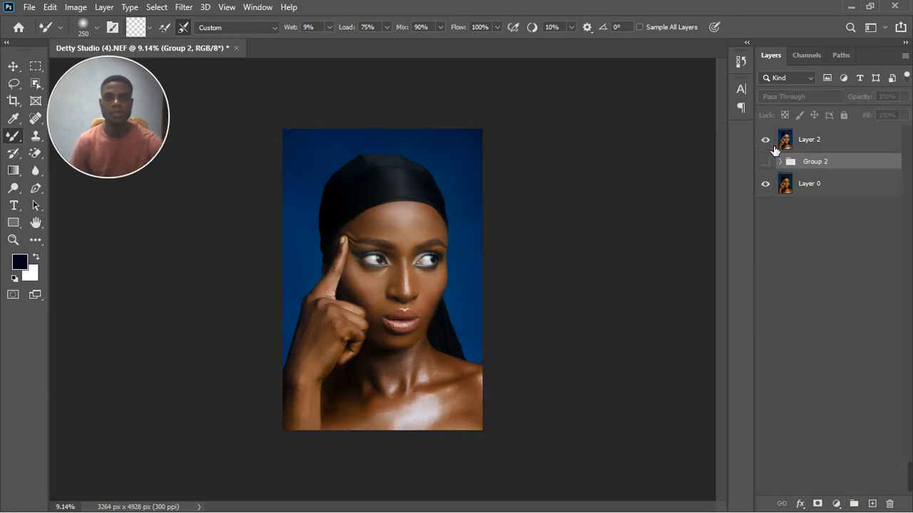
scroll(421, 271, "up", 3)
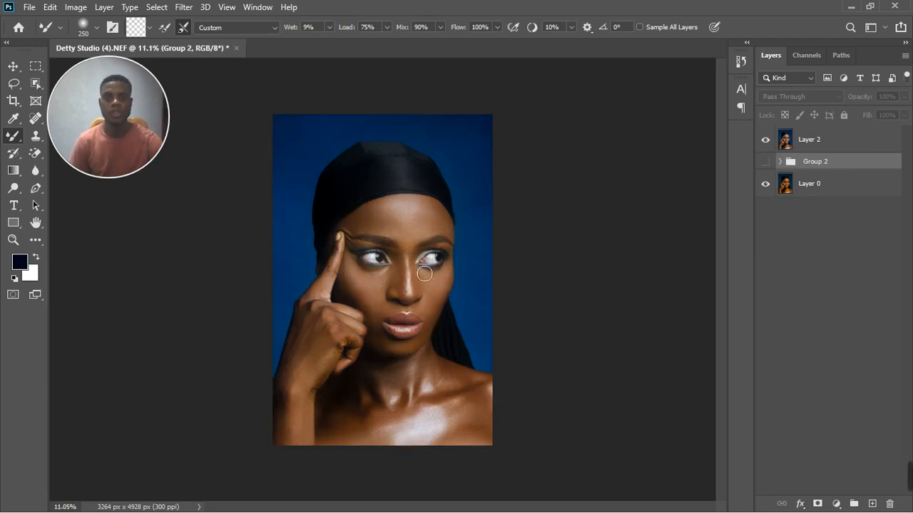
scroll(416, 337, "up", 3)
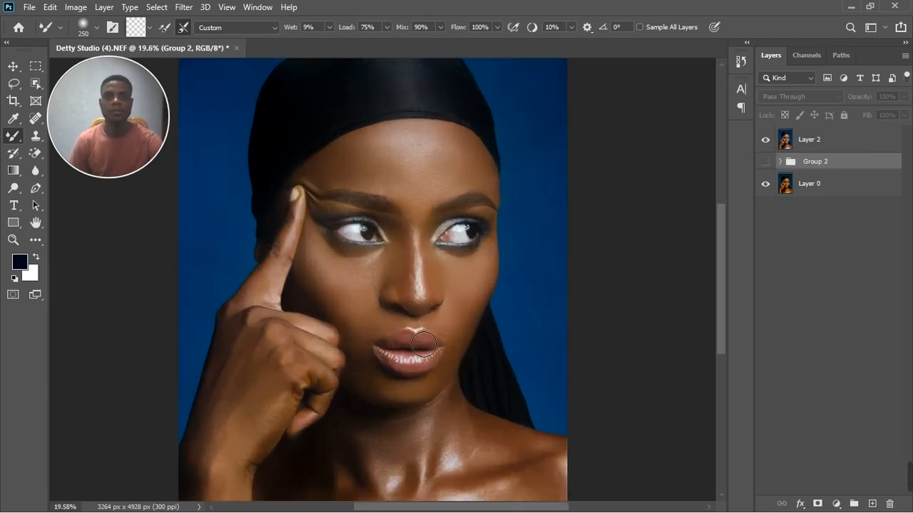
scroll(416, 337, "down", 3)
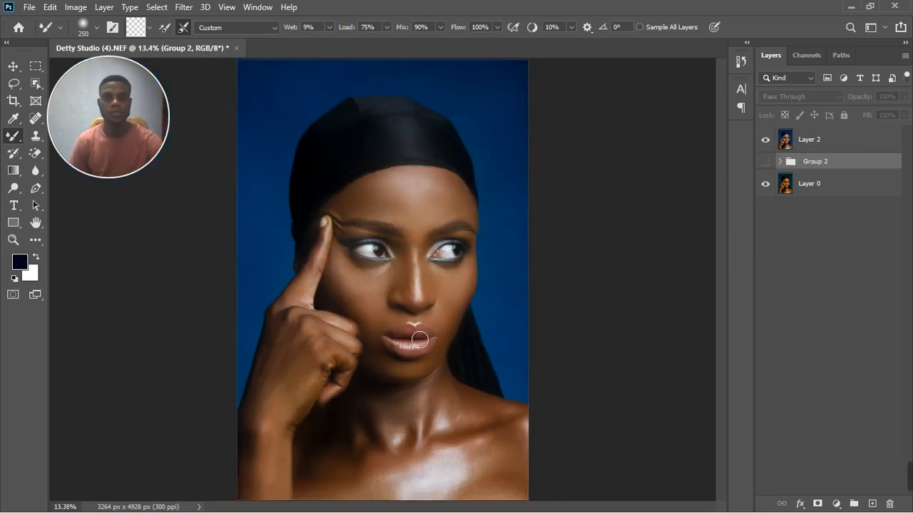
left_click(838, 503)
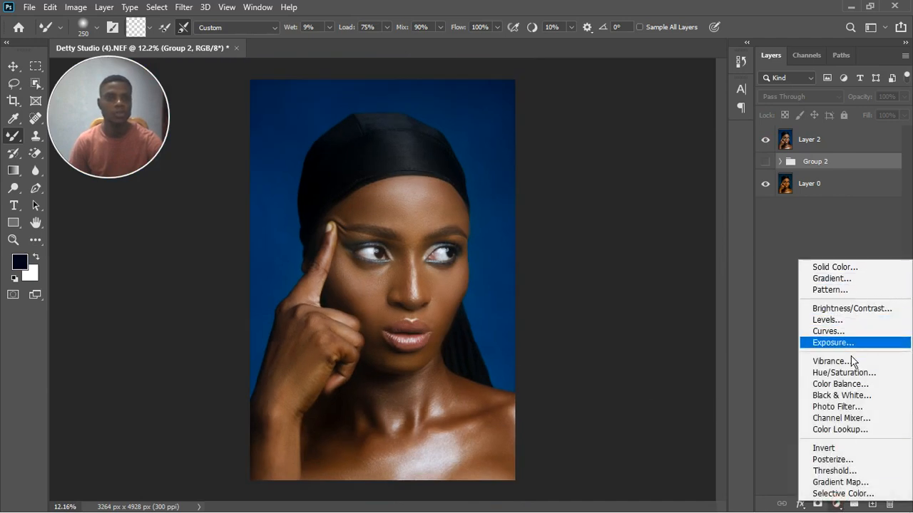
Step: Add a Color Balance 1 layer, reset its midtones to 0, and move it above Layer 2
left_click(849, 429)
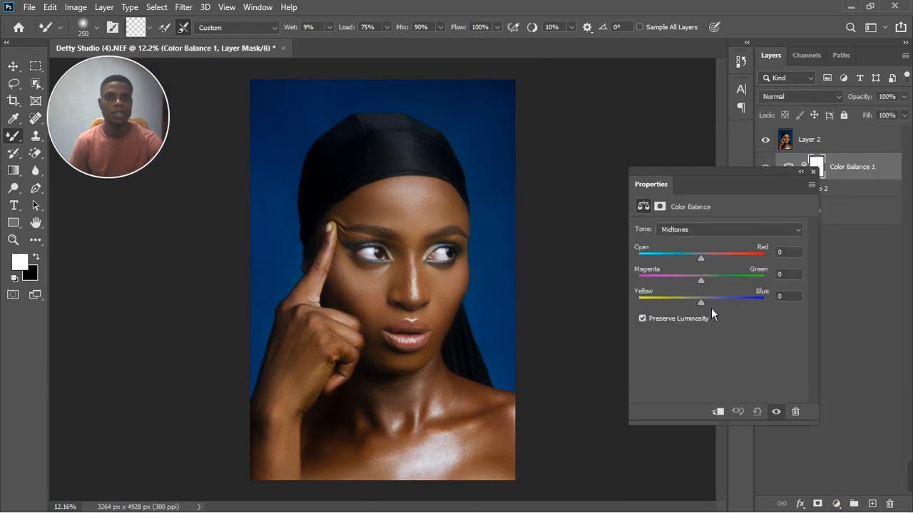
left_click_drag(711, 308, 715, 309)
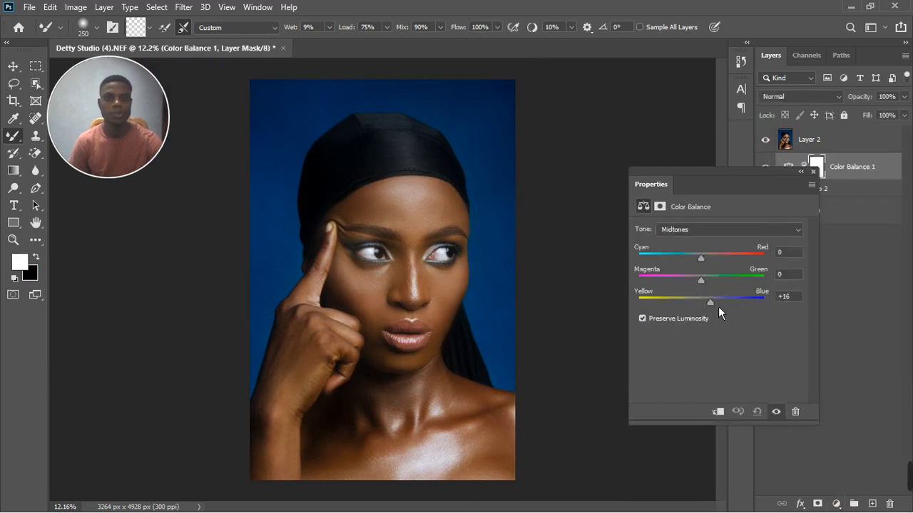
left_click_drag(720, 311, 719, 311)
left_click_drag(709, 266, 705, 266)
left_click(757, 411)
left_click(819, 180)
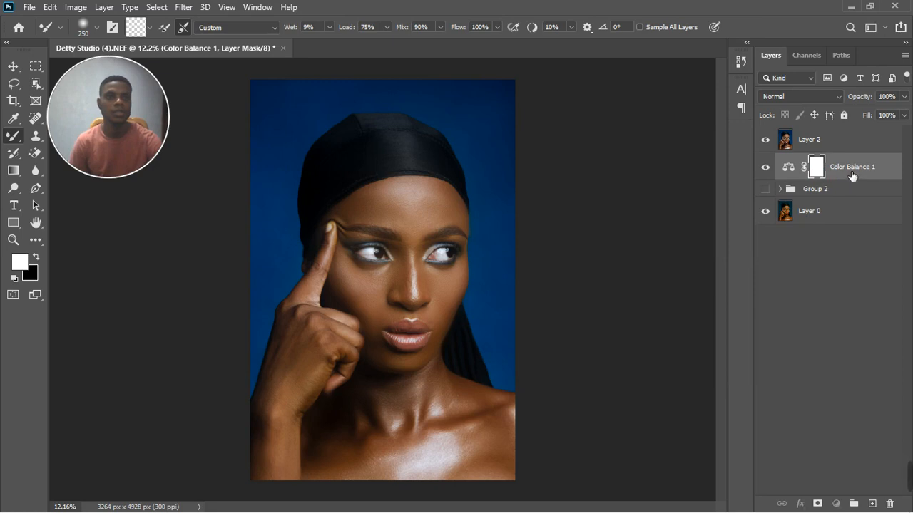
left_click_drag(850, 178, 853, 136)
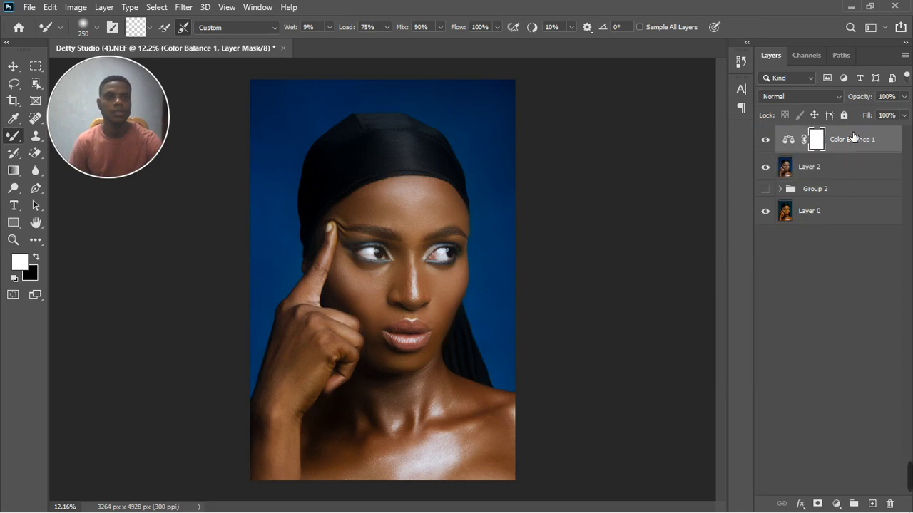
Step: Set Color Balance midtones to Cyan-Red -5 and Yellow-Blue +7, then nudge the shadows slightly
double_click(790, 140)
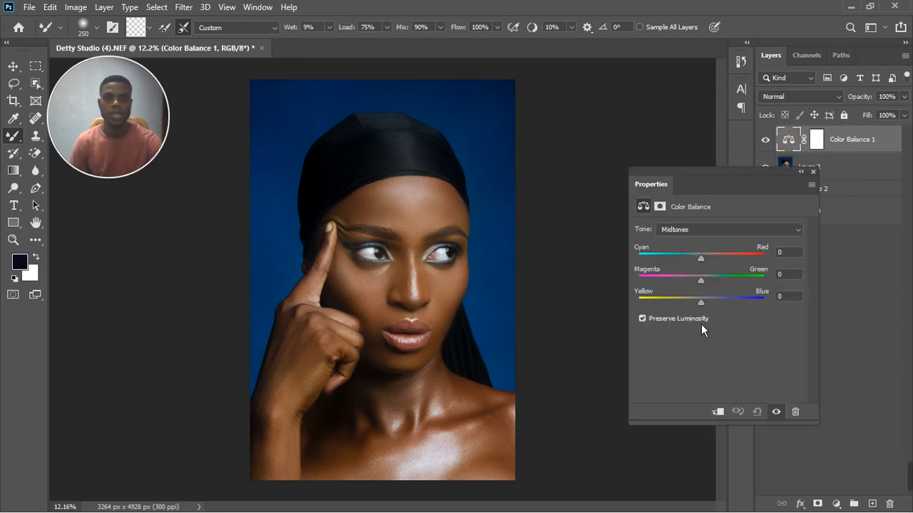
left_click_drag(705, 309, 710, 308)
left_click_drag(706, 264, 705, 264)
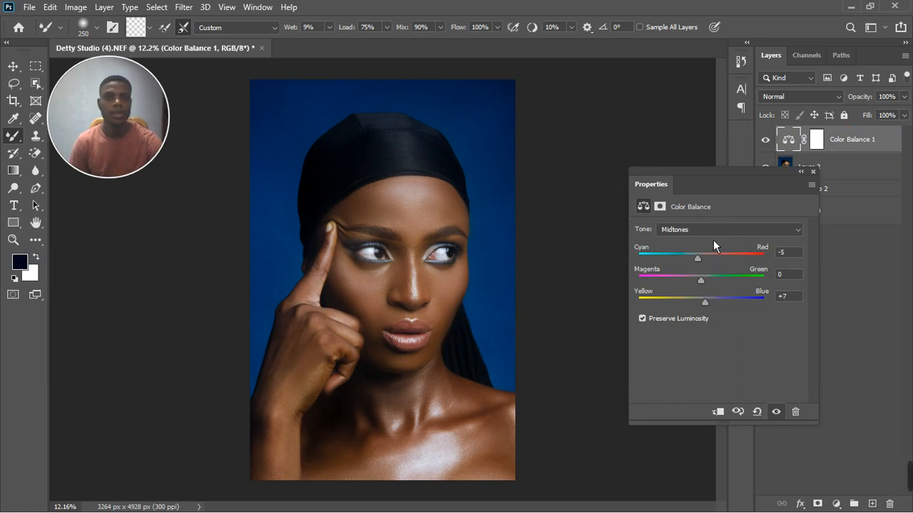
left_click(710, 230)
left_click(711, 242)
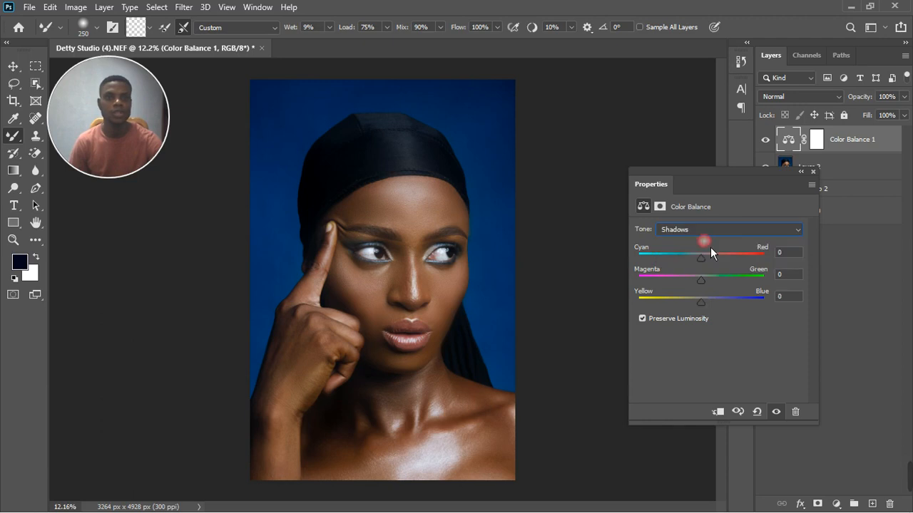
left_click_drag(706, 305, 707, 308)
left_click_drag(705, 286, 706, 289)
Step: Warm the Color Balance highlights with Cyan-Red +5 and Yellow-Blue +6
left_click(723, 231)
left_click(716, 267)
left_click(710, 263)
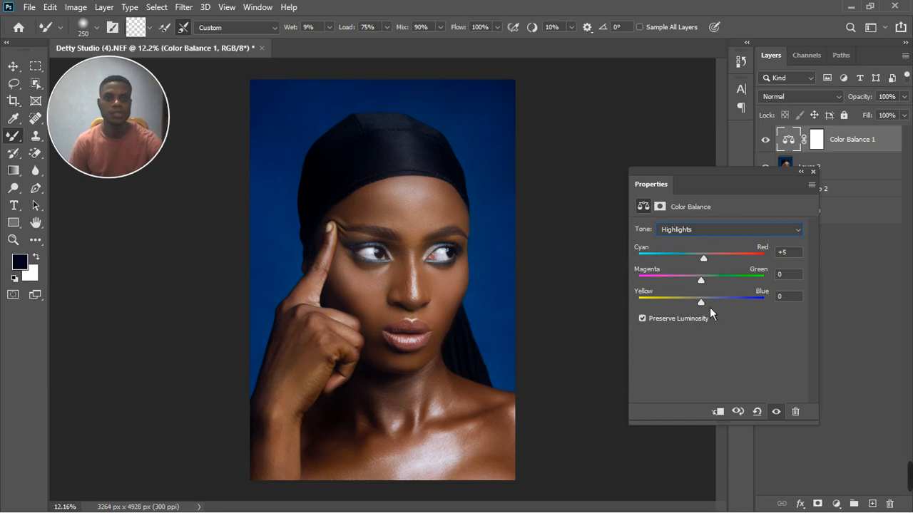
left_click_drag(708, 310, 713, 310)
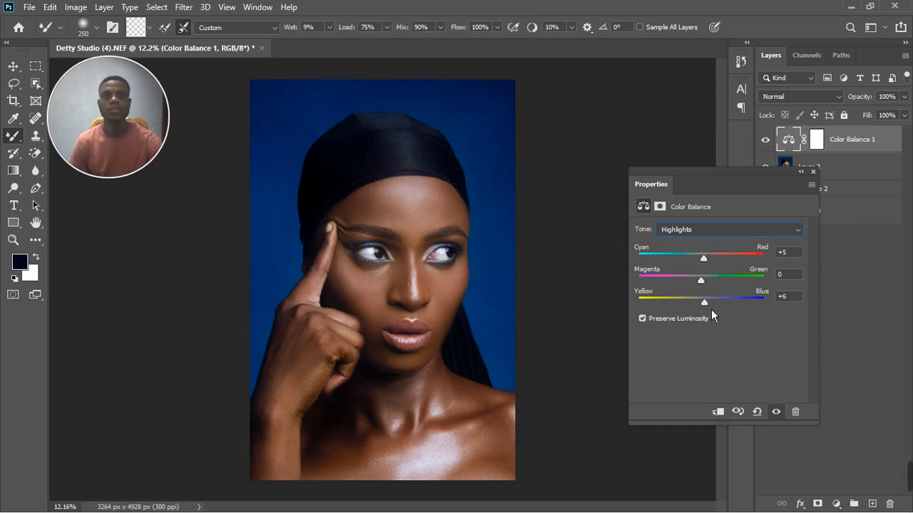
left_click(813, 172)
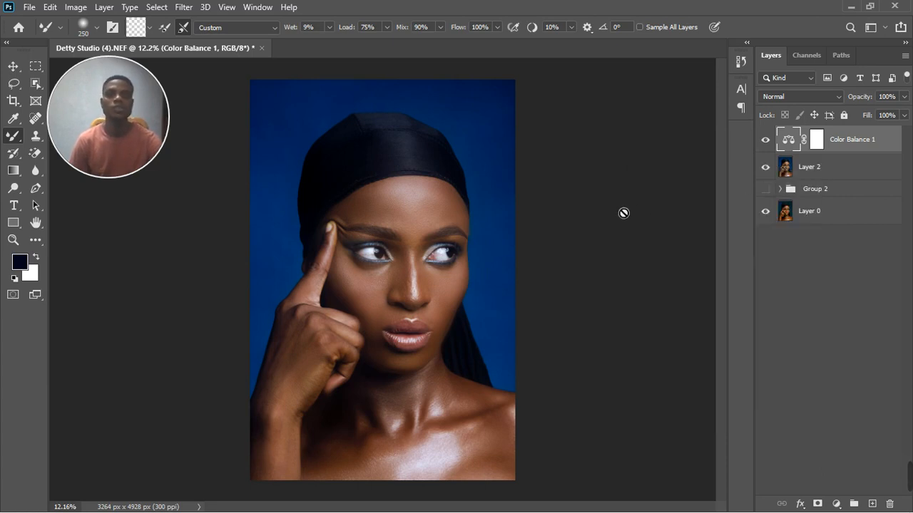
scroll(413, 279, "up", 3)
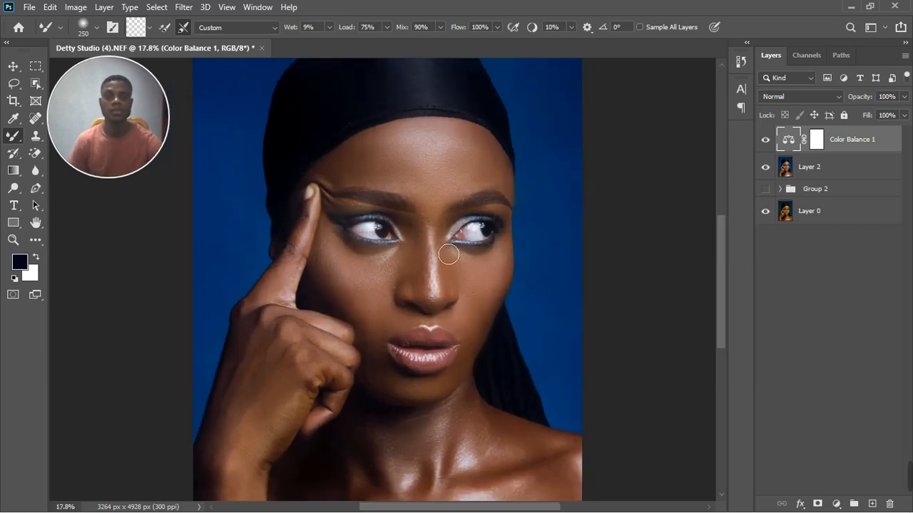
scroll(435, 257, "down", 3)
scroll(445, 252, "up", 3)
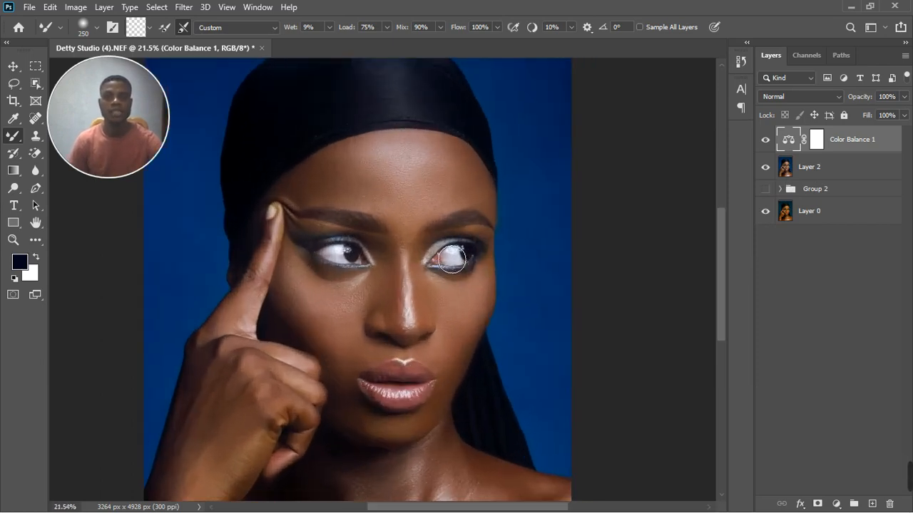
scroll(433, 307, "down", 2)
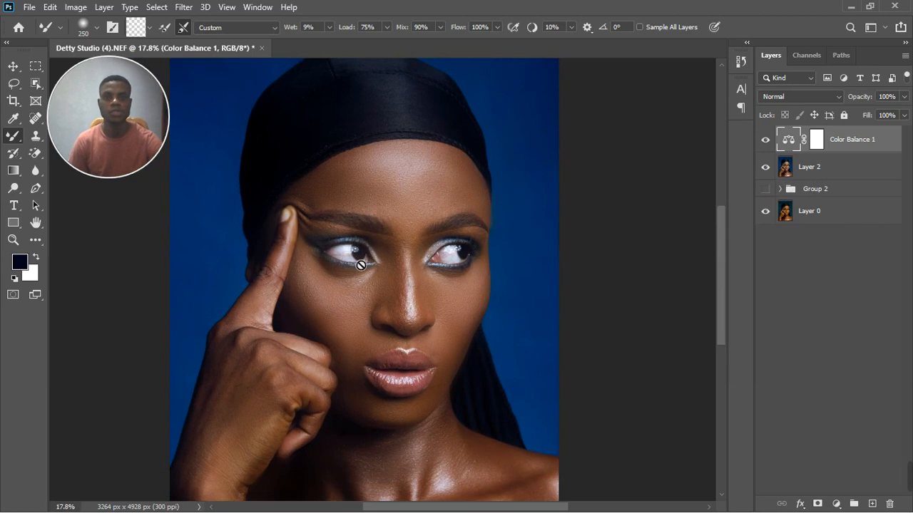
scroll(482, 286, "down", 3)
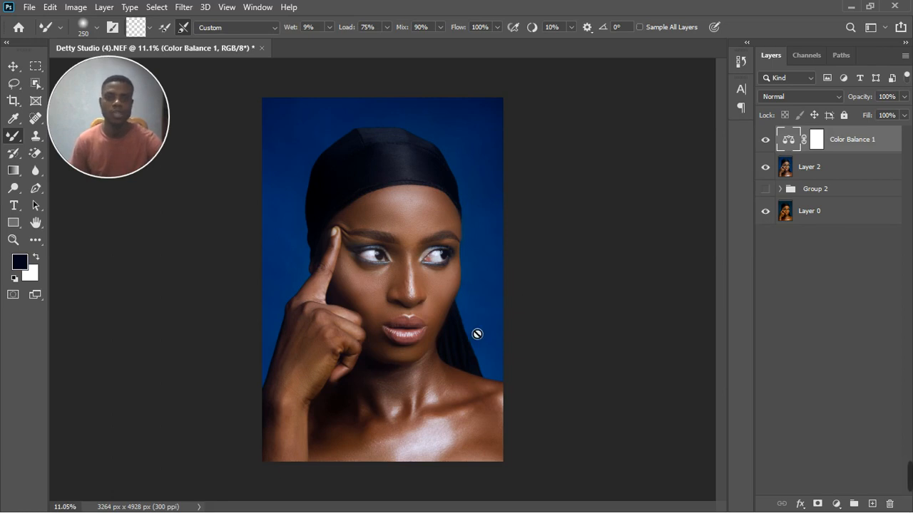
scroll(477, 332, "down", 1)
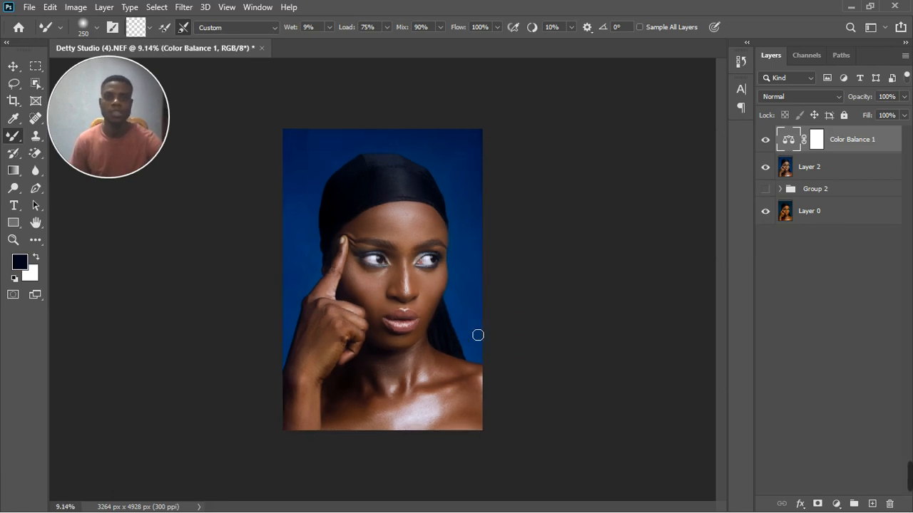
Step: Merge Layer 2 with Color Balance 1 into one pixel layer and toggle it to compare
left_click(842, 175)
right_click(845, 177)
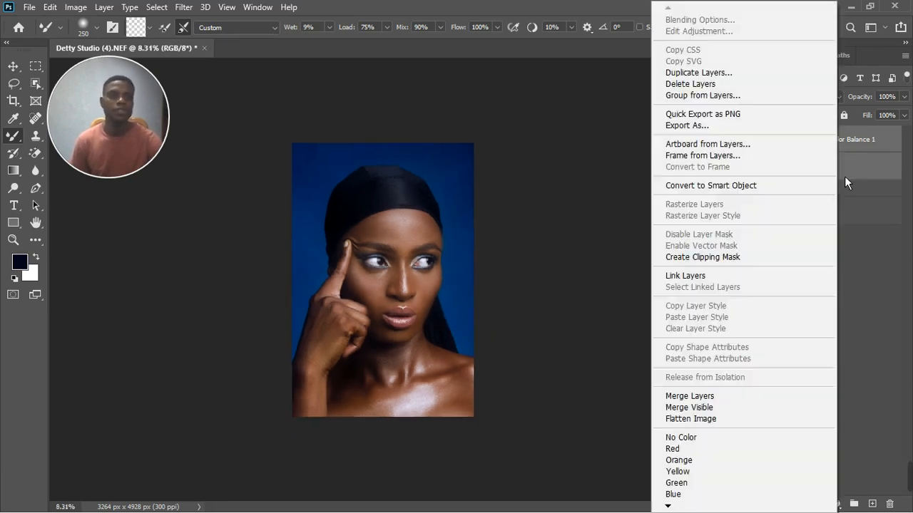
left_click(718, 397)
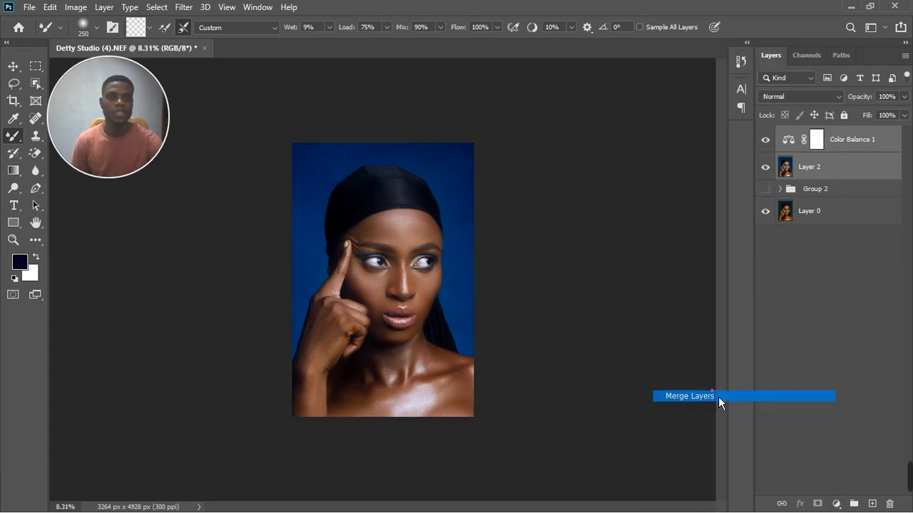
left_click(767, 140)
left_click(776, 146)
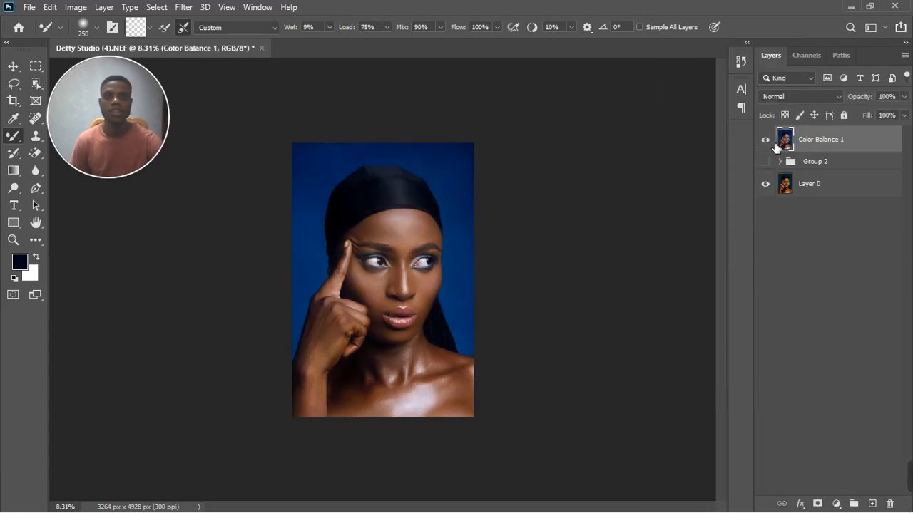
scroll(433, 261, "up", 2)
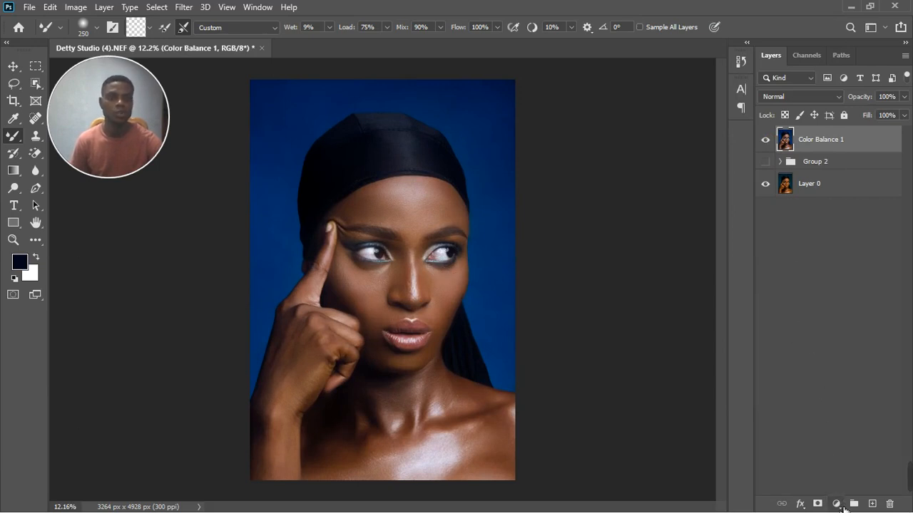
Step: Add an Exposure 2 layer with Gamma Correction 0.94, then select it alongside Color Balance 1
left_click(836, 504)
left_click(842, 354)
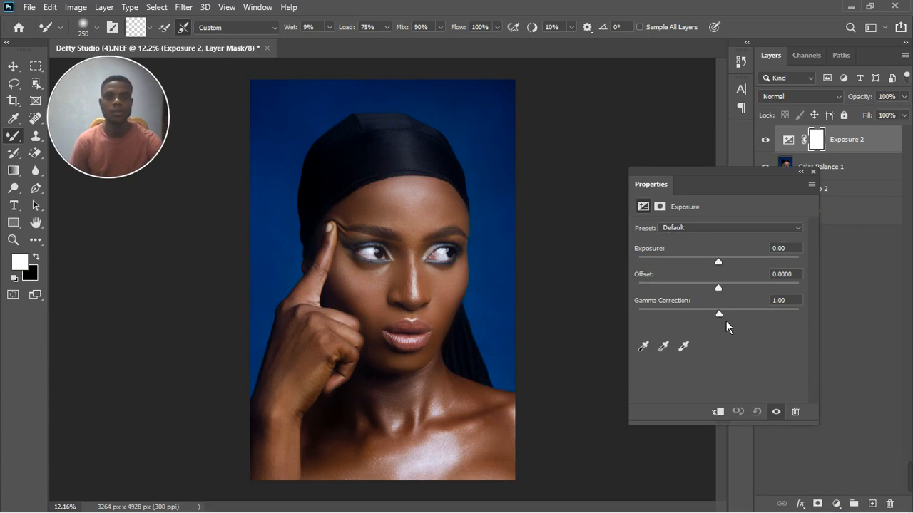
left_click_drag(726, 321, 728, 320)
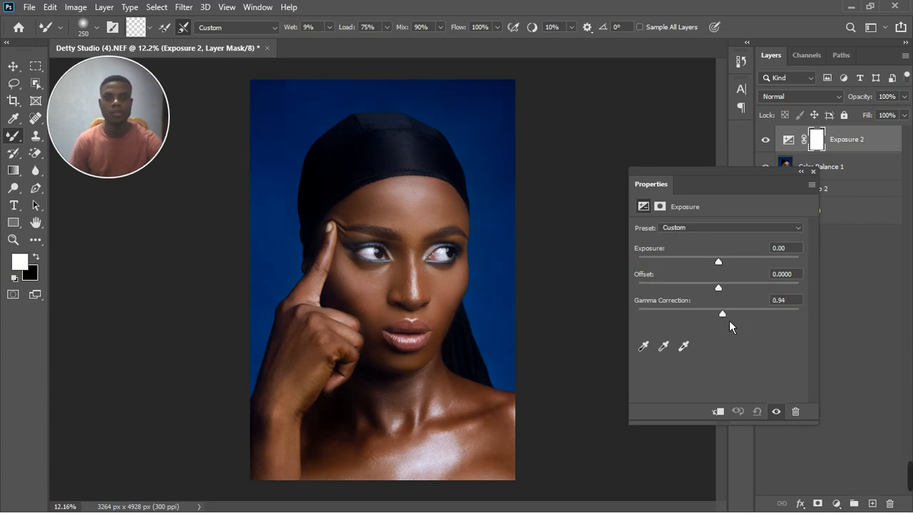
left_click(777, 412)
left_click(776, 412)
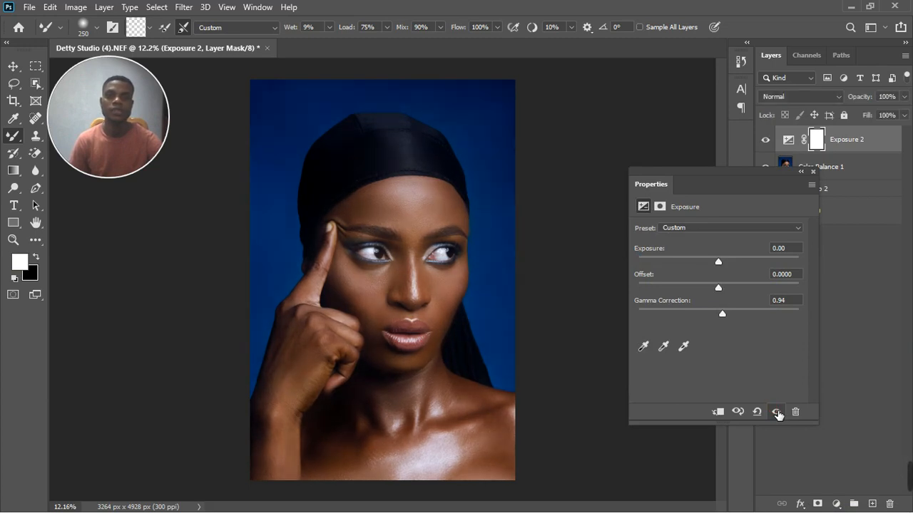
left_click(813, 172)
left_click(854, 171, "shift")
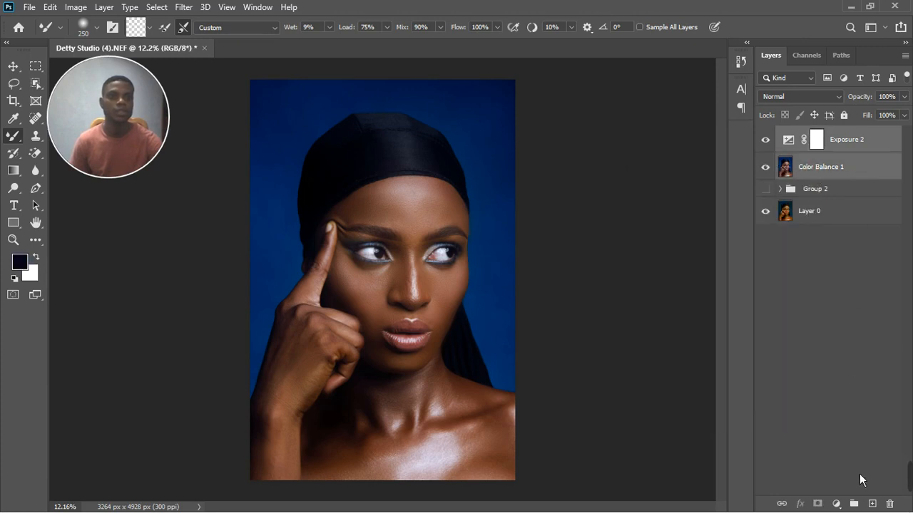
Step: Group Exposure 2 and Color Balance 1 into Group 3 and toggle it to compare
left_click(853, 504)
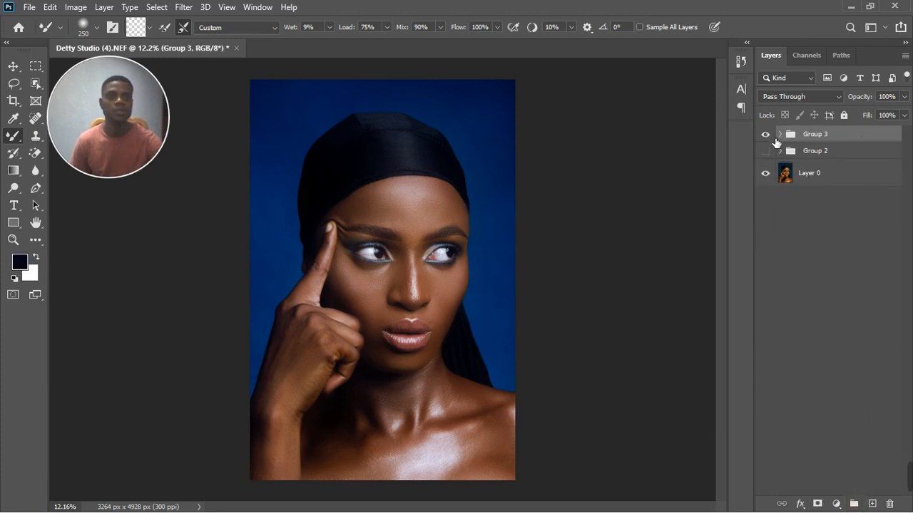
left_click(771, 137)
left_click(772, 137)
left_click(767, 135)
left_click(767, 135)
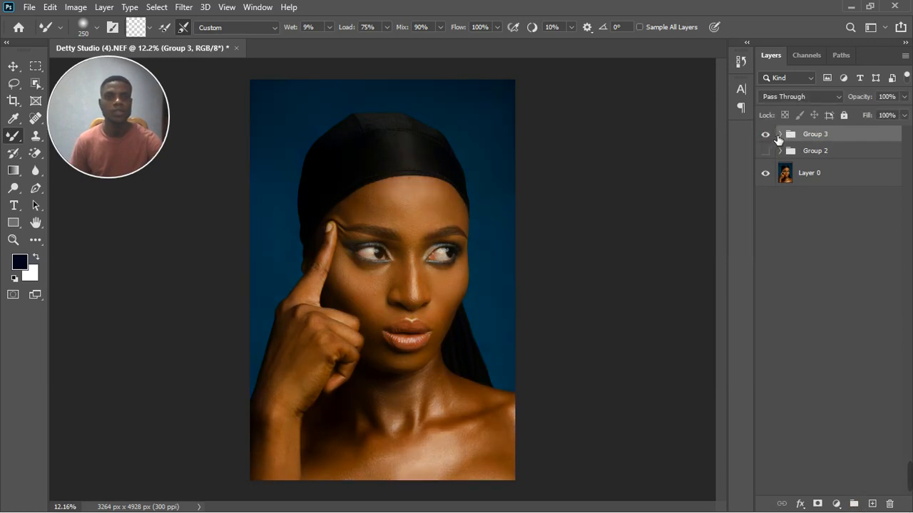
Step: Expand Group 3, compare it once more, and make sure Exposure 2 is visible
left_click(782, 135)
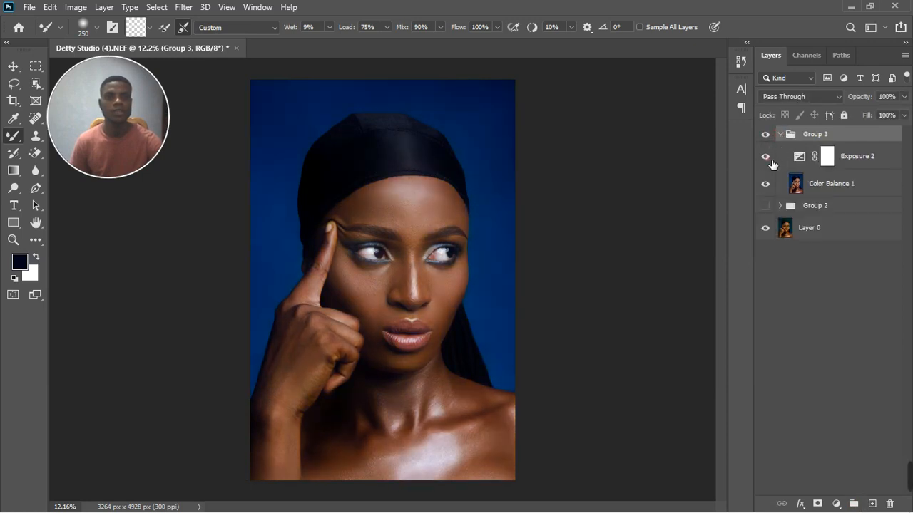
left_click(771, 137)
left_click(772, 137)
left_click(767, 157)
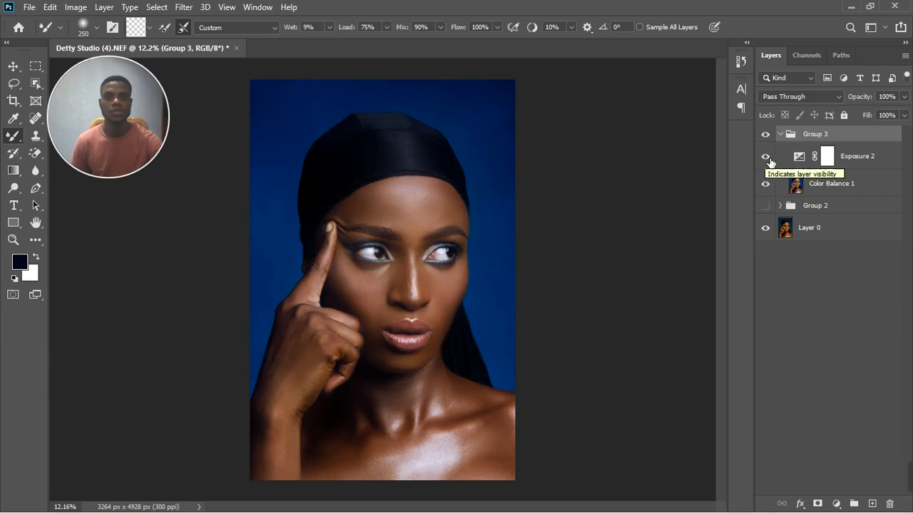
scroll(469, 277, "down", 1)
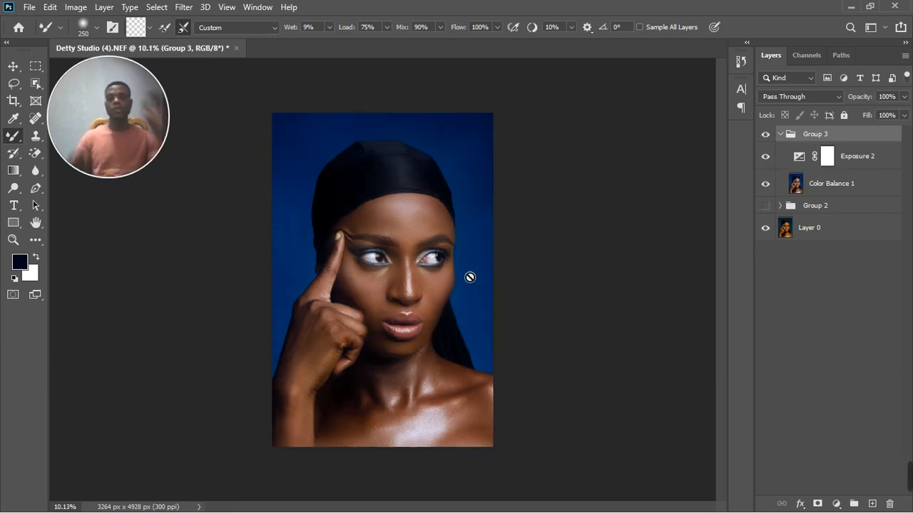